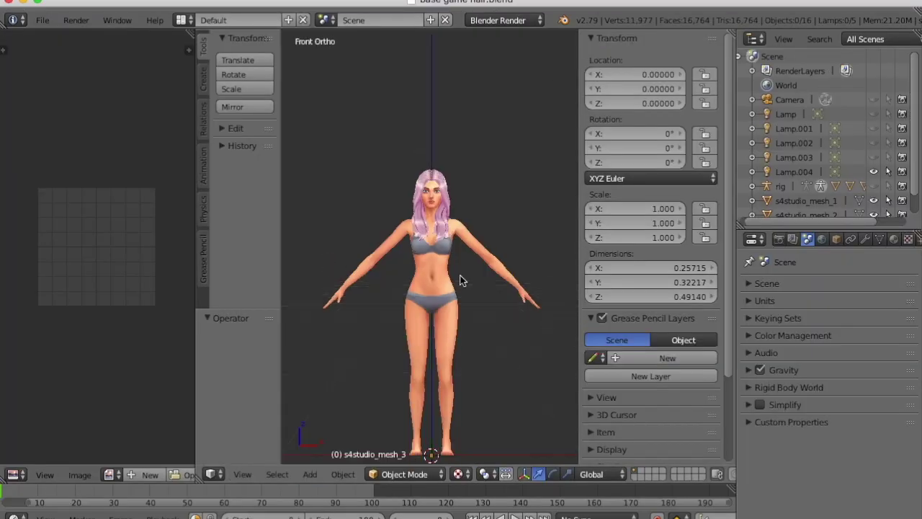
Hide the properties region and the tool shelf of the 3D view
scroll(618, 360, down, 5)
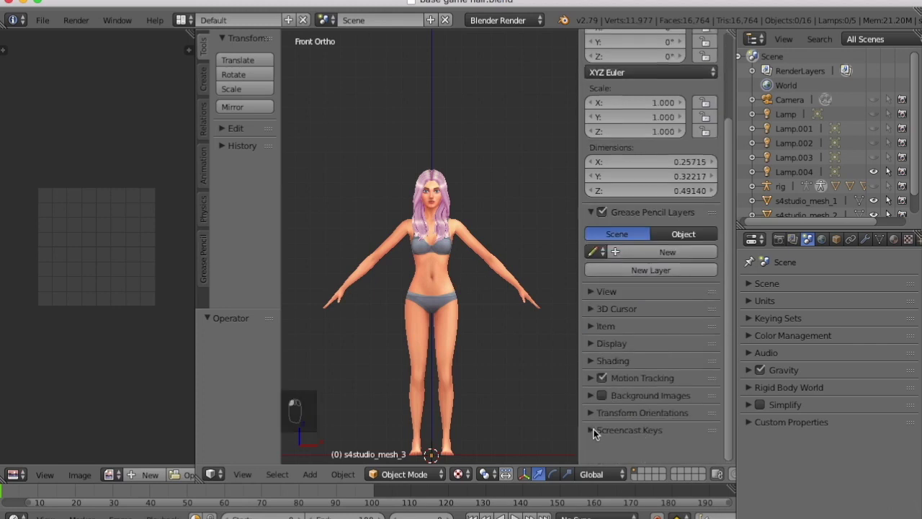
click(594, 344)
key(n)
key(t)
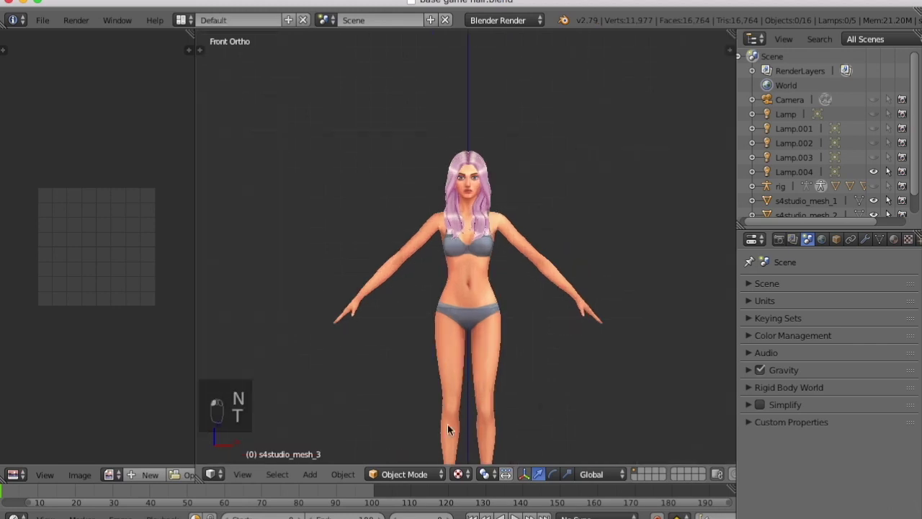
Hide s4studio_mesh_1 and s4studio_mesh_3, keep s4studio_mesh_2 visible and select it
scroll(857, 149, down, 2)
click(873, 179)
click(873, 193)
click(873, 208)
click(874, 180)
click(874, 179)
click(873, 194)
click(813, 194)
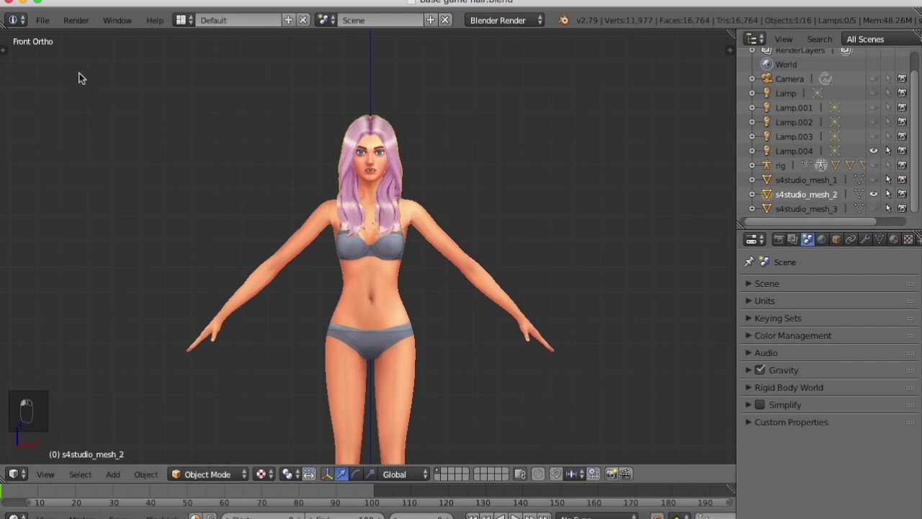
Append the object s4studio_mesh_2 from combination.blend
click(42, 19)
click(72, 257)
double_click(246, 118)
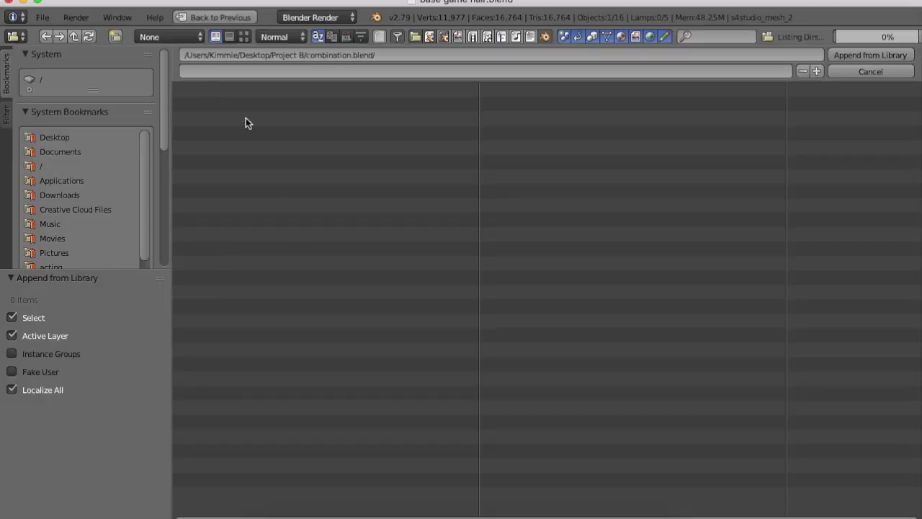
double_click(231, 234)
click(229, 278)
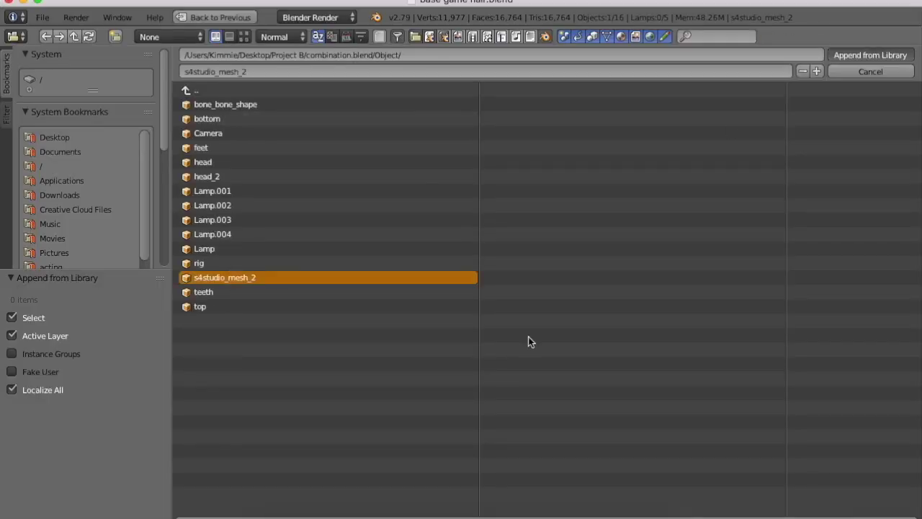
key(Return)
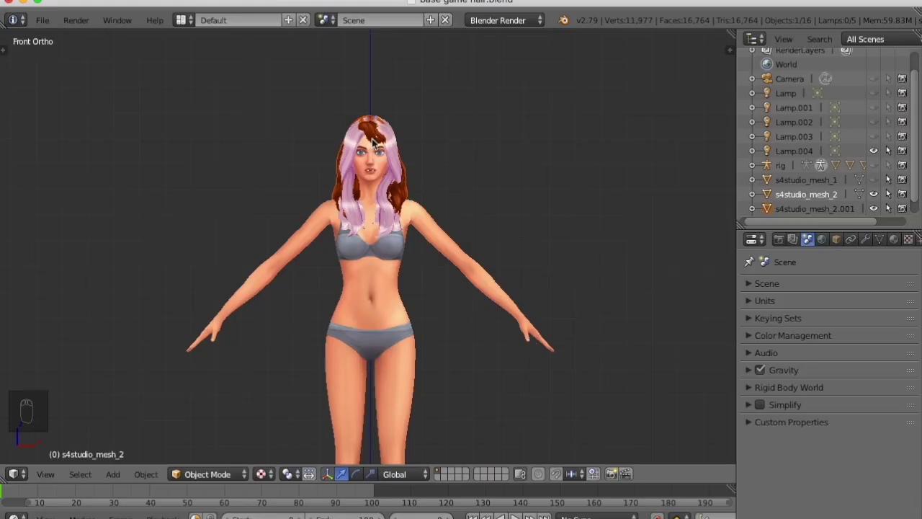
Separate the appended hair s4studio_mesh_2.001 into the bangs and the long hair in Edit Mode
scroll(373, 144, up, 4)
scroll(849, 194, down, 1)
click(850, 193)
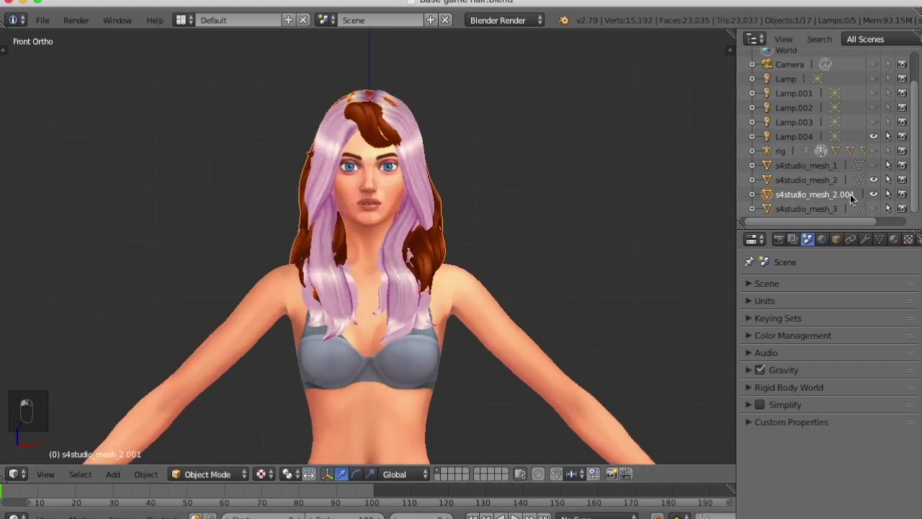
key(Tab)
middle_drag(496, 240, 516, 247)
key(p)
click(516, 247)
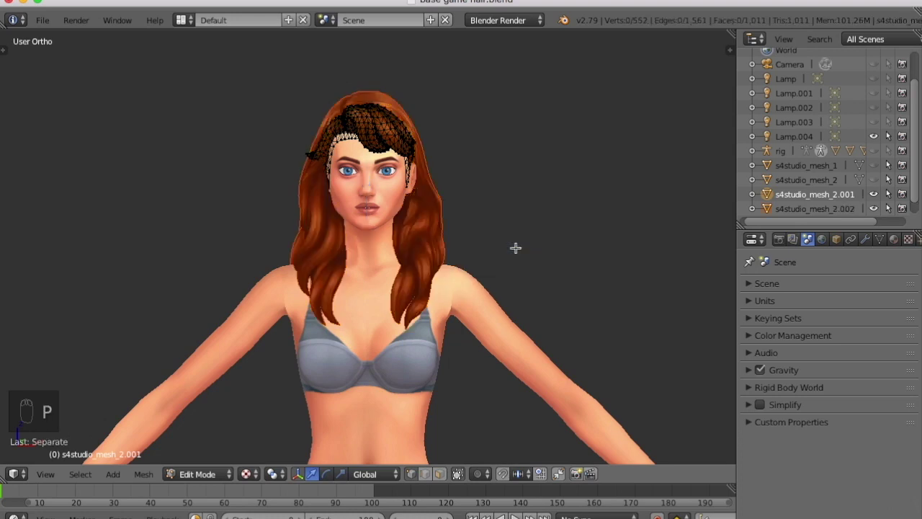
Hide the bangs mesh s4studio_mesh_2.001, then show and select the original hair s4studio_mesh_2
click(835, 208)
click(873, 194)
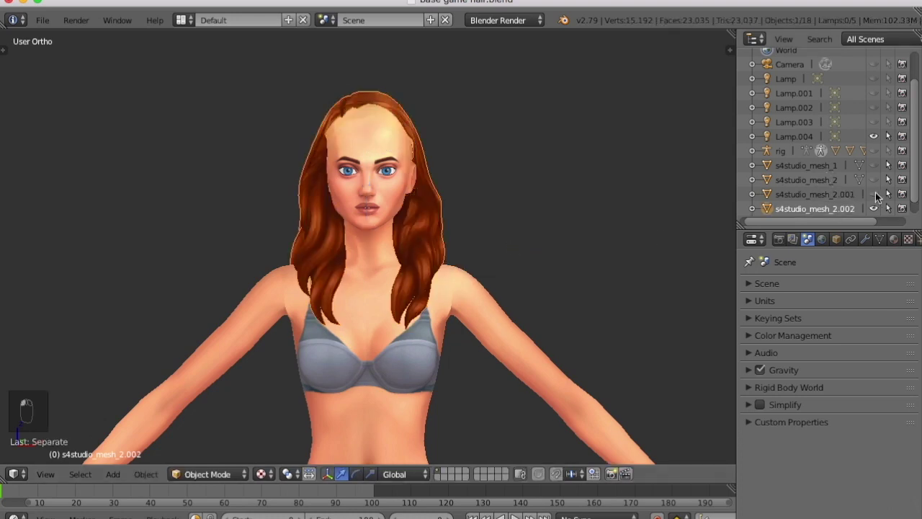
key(KP_1)
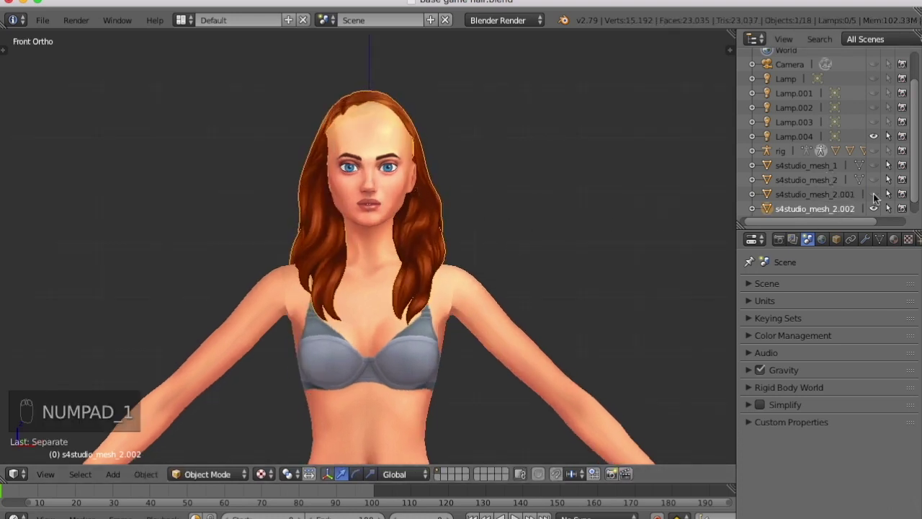
click(873, 179)
click(805, 179)
Show the tool shelf with solid viewport shading and put s4studio_mesh_2 in Weight Paint mode
key(t)
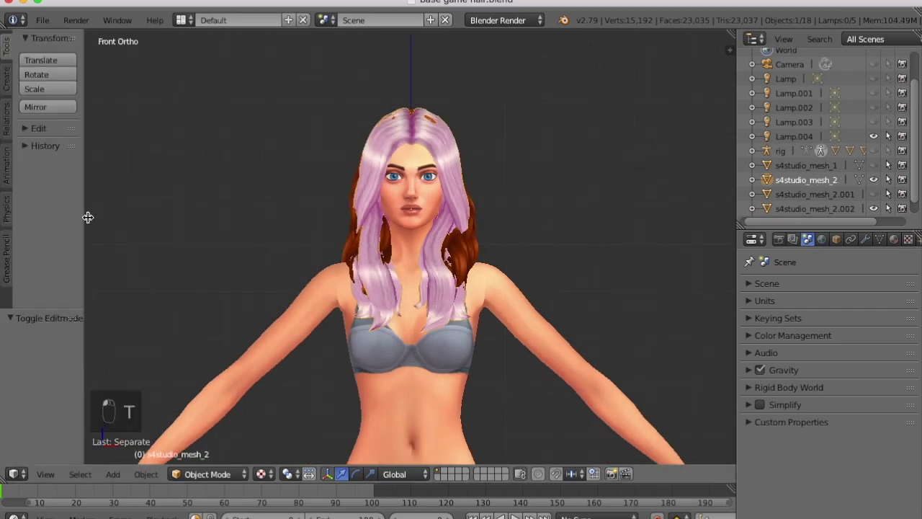
click(261, 474)
click(295, 426)
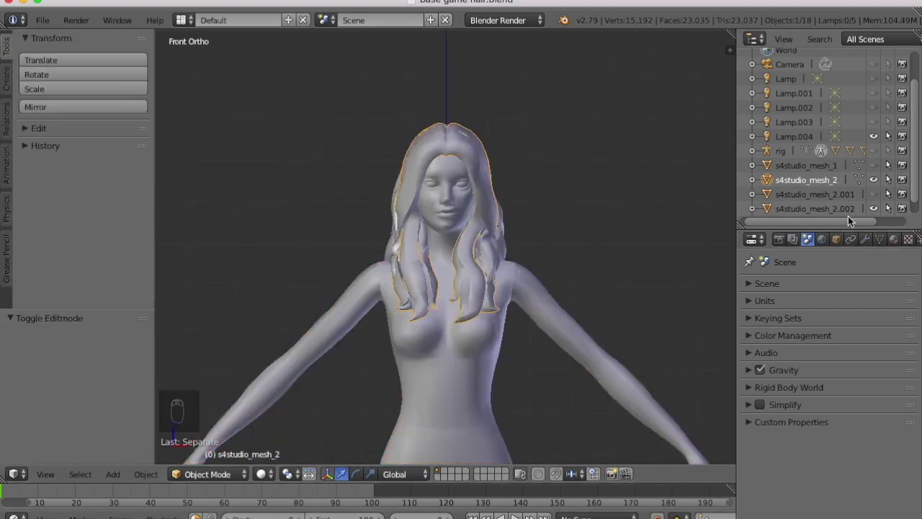
click(208, 474)
click(216, 397)
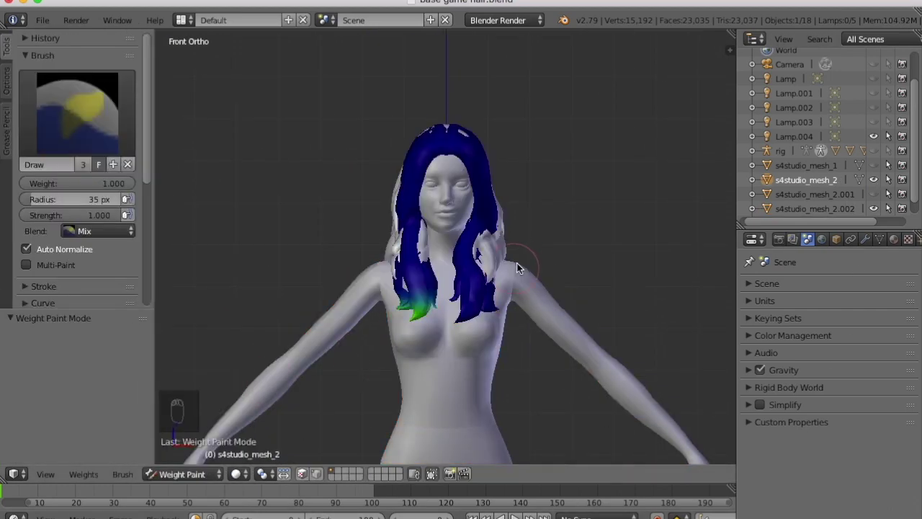
Put the separated long hair s4studio_mesh_2.002 in Weight Paint mode
click(829, 208)
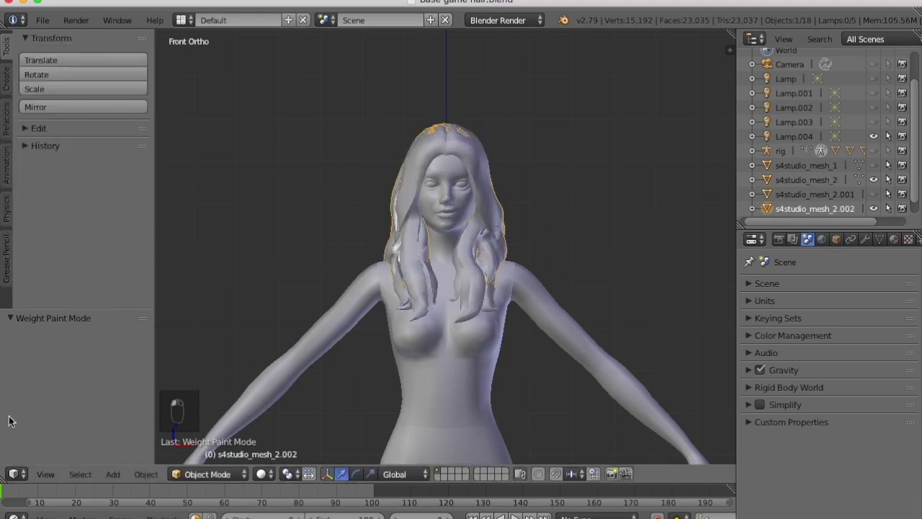
click(194, 474)
click(209, 388)
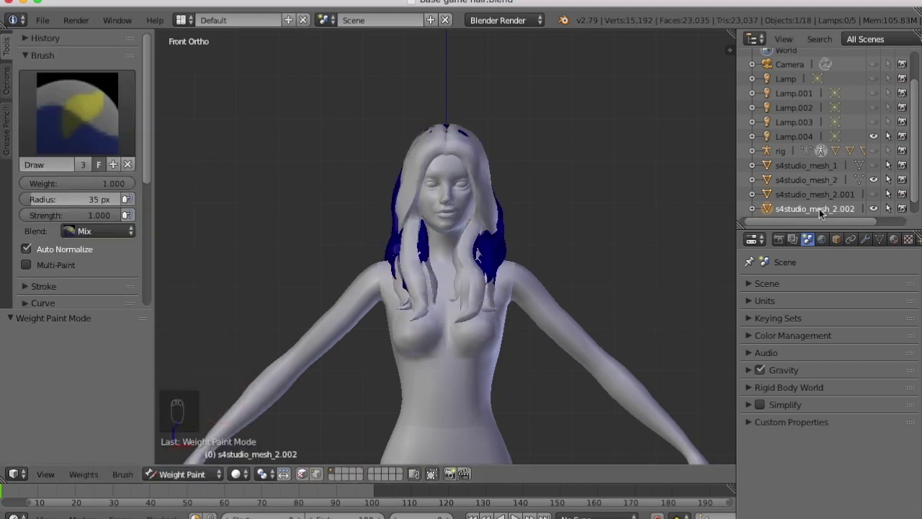
Transfer the weights from s4studio_mesh_2 to s4studio_mesh_2.002 with the source layers matched By Name
click(805, 180)
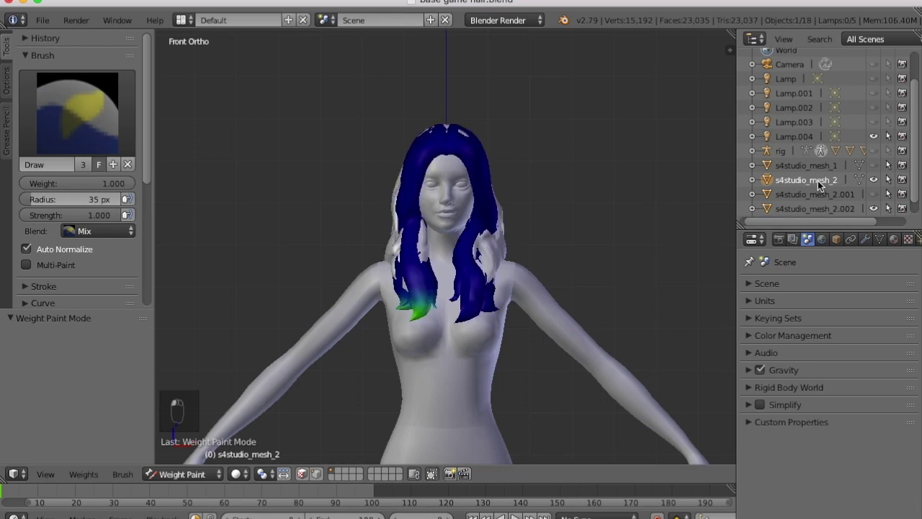
click(814, 208)
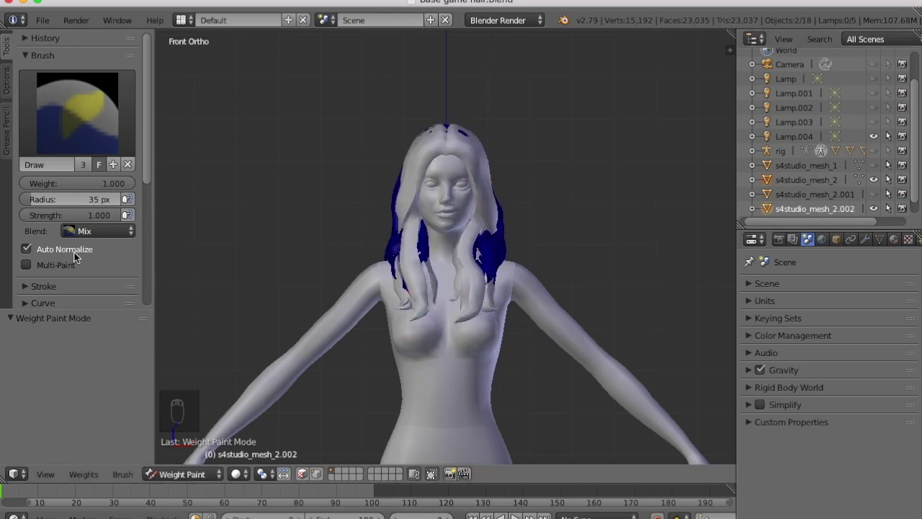
scroll(74, 256, down, 8)
click(68, 296)
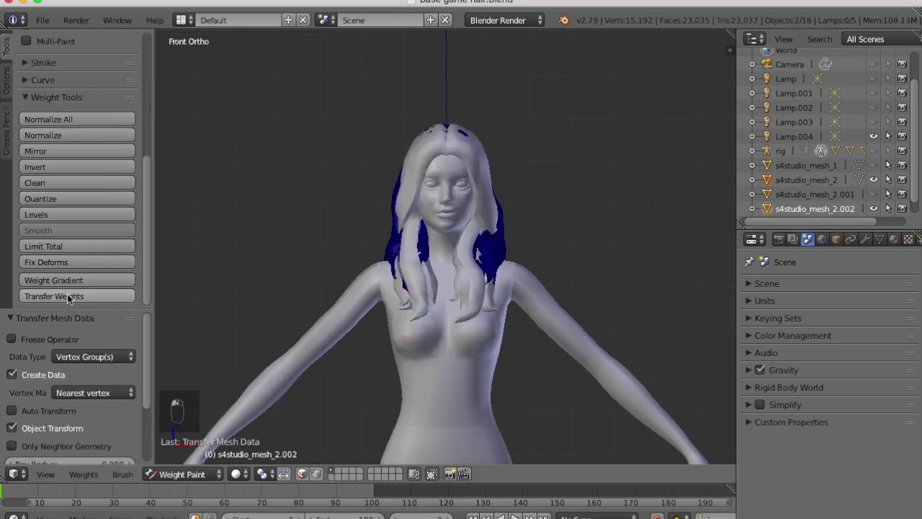
scroll(79, 375, down, 3)
click(104, 399)
click(108, 367)
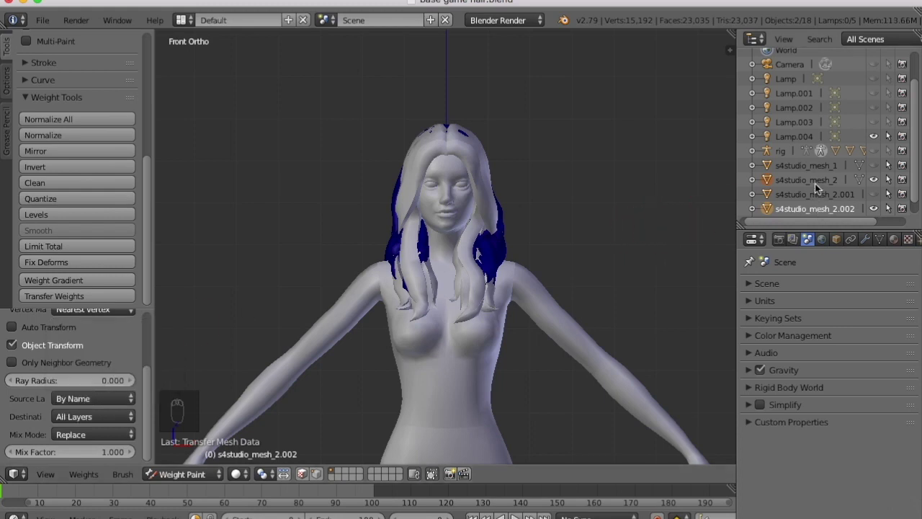
Clean the vertex groups of s4studio_mesh_2.002 with the subset set to All Groups
click(813, 210)
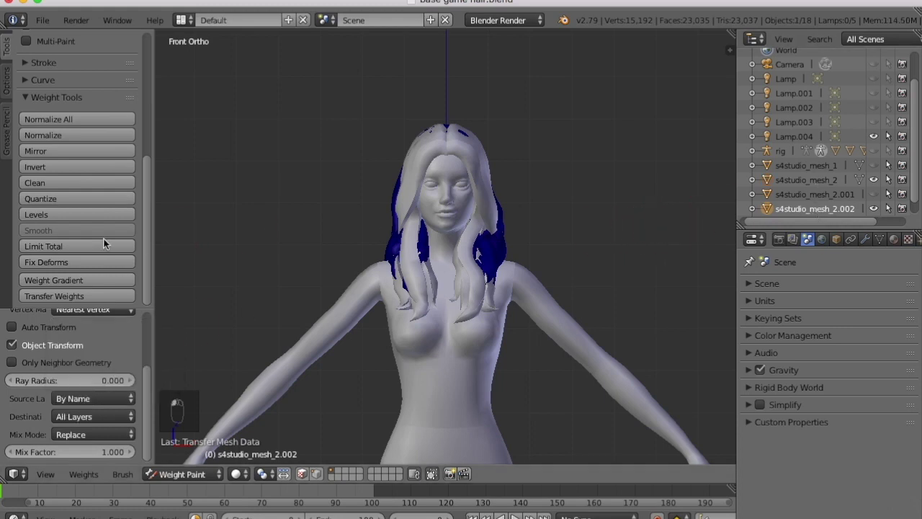
click(72, 182)
click(49, 352)
click(29, 320)
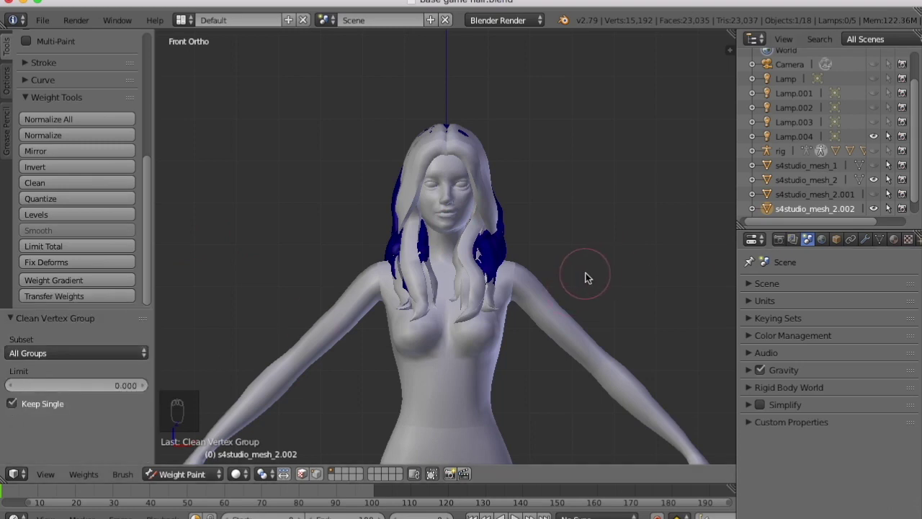
Hide s4studio_mesh_2 and show the vertex groups of s4studio_mesh_2.002
click(873, 179)
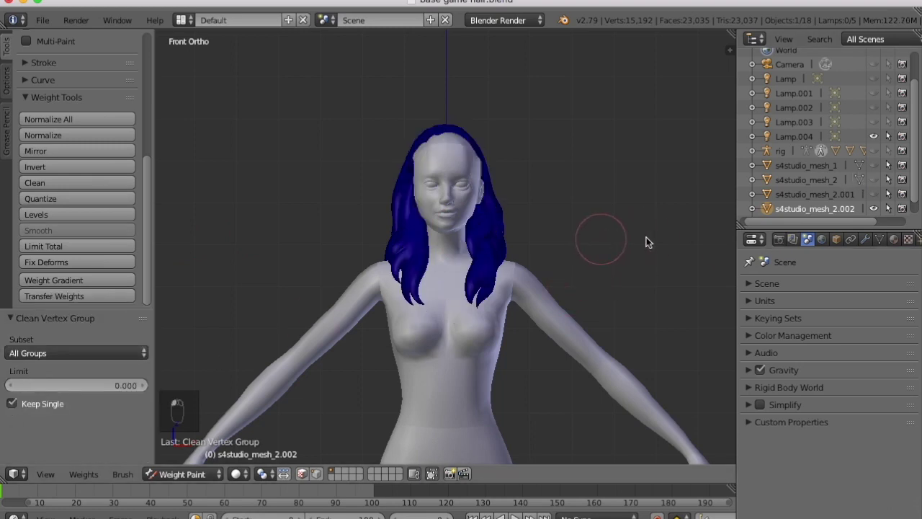
click(878, 239)
Step through the vertex groups of s4studio_mesh_2.002 up to b__Head__ and examine the transferred weights on the hair
key(Up)
key(Up)
key(Up)
key(Up)
key(Up)
key(Up)
key(Up)
key(Up)
key(Up)
key(Up)
key(Up)
key(Up)
key(Up)
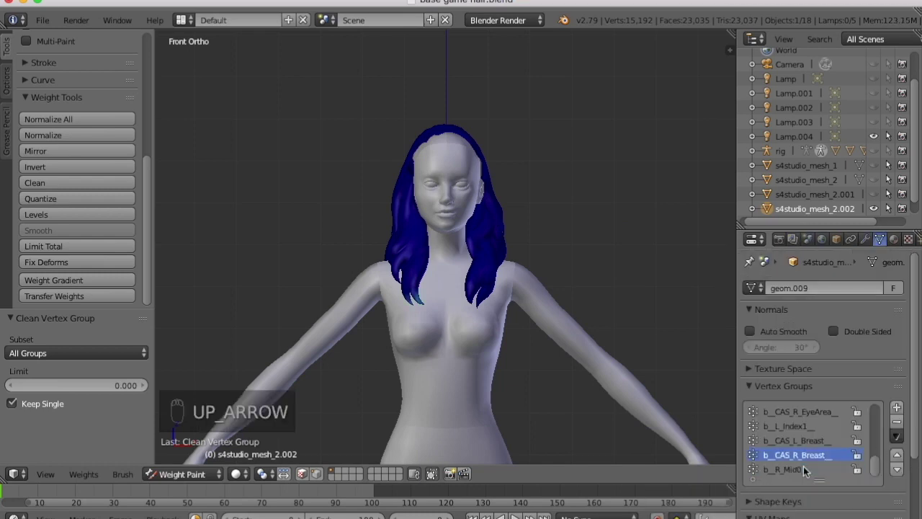
key(Up)
key(Up)
key(Down)
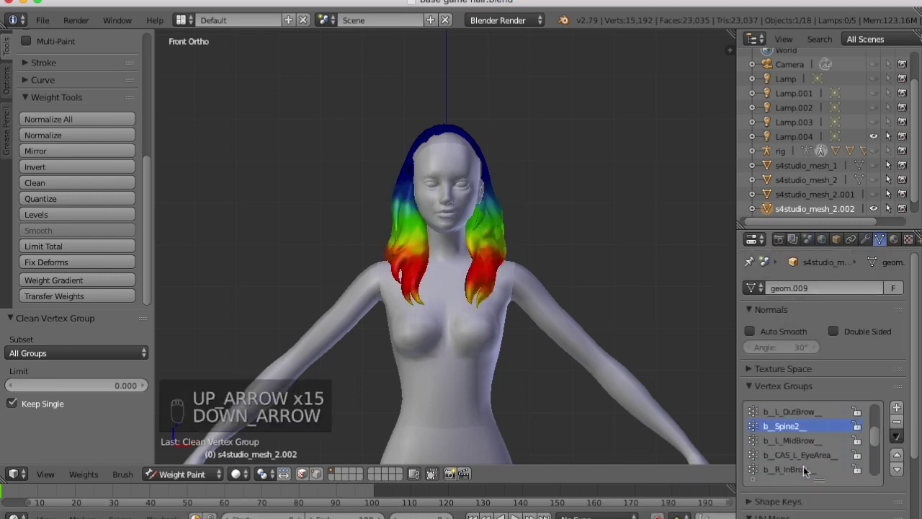
key(Up)
key(Up)
key(Up)
key(Up)
key(Up)
key(Up)
key(Up)
key(Up)
key(Up)
key(Up)
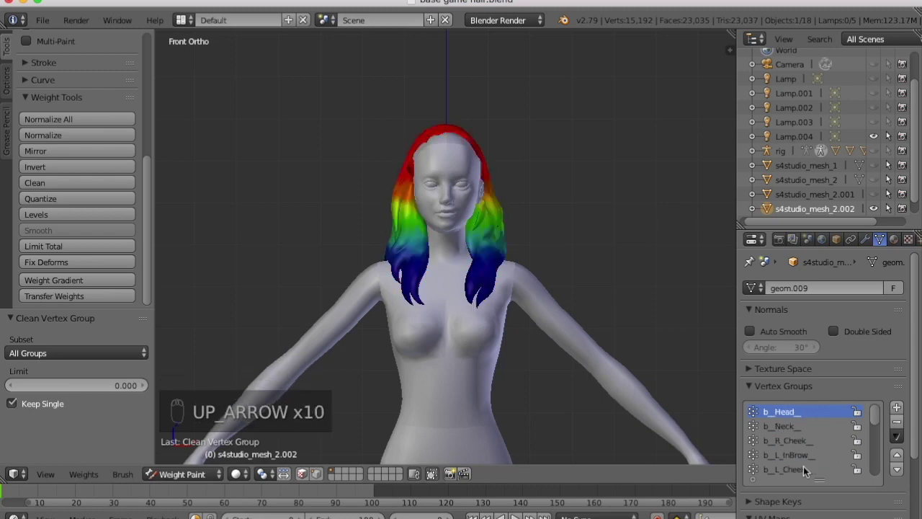
middle_drag(587, 374, 506, 299)
scroll(488, 232, up, 5)
middle_drag(488, 232, 399, 292)
key(Up)
key(Up)
key(Up)
key(Up)
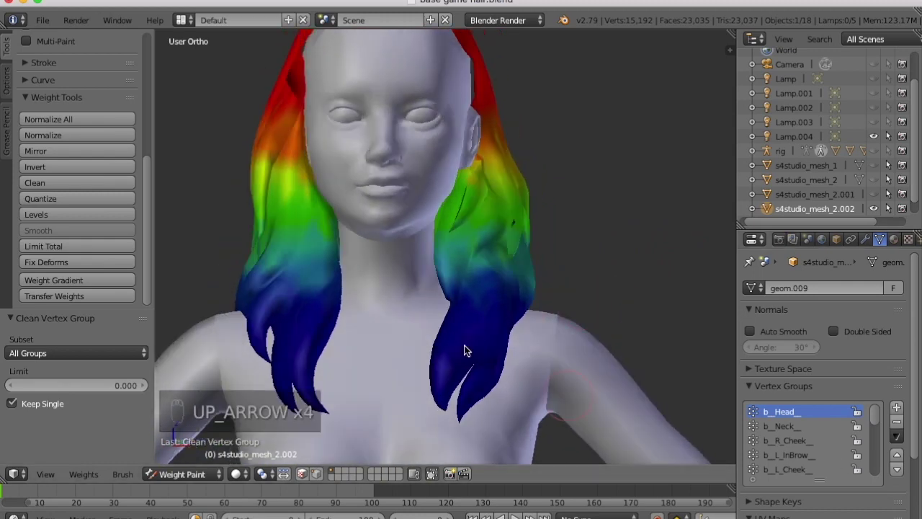
Show the bangs mesh s4studio_mesh_2.001 in Weight Paint mode and display its b__Head__ weights
scroll(399, 292, down, 3)
click(843, 193)
click(216, 473)
click(211, 394)
scroll(817, 427, up, 5)
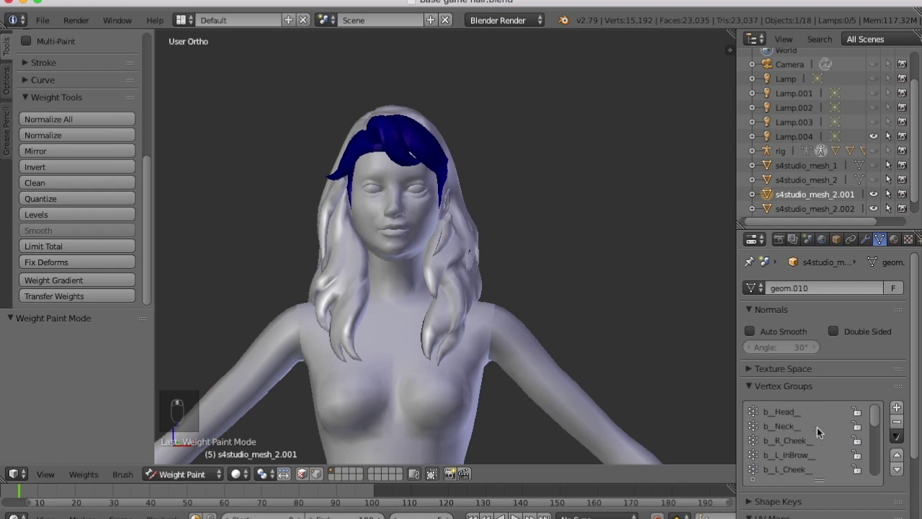
click(803, 412)
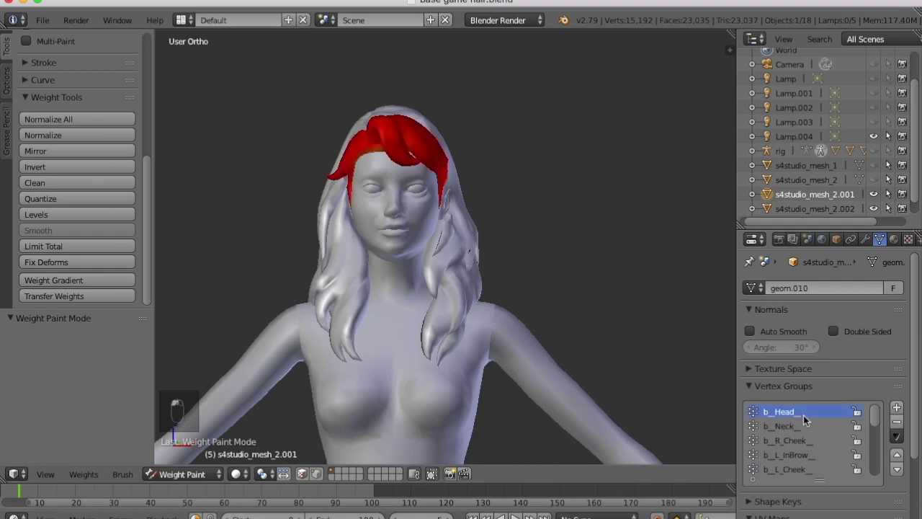
Display materials in the viewport again and return the bangs mesh to Object Mode
click(236, 473)
click(263, 394)
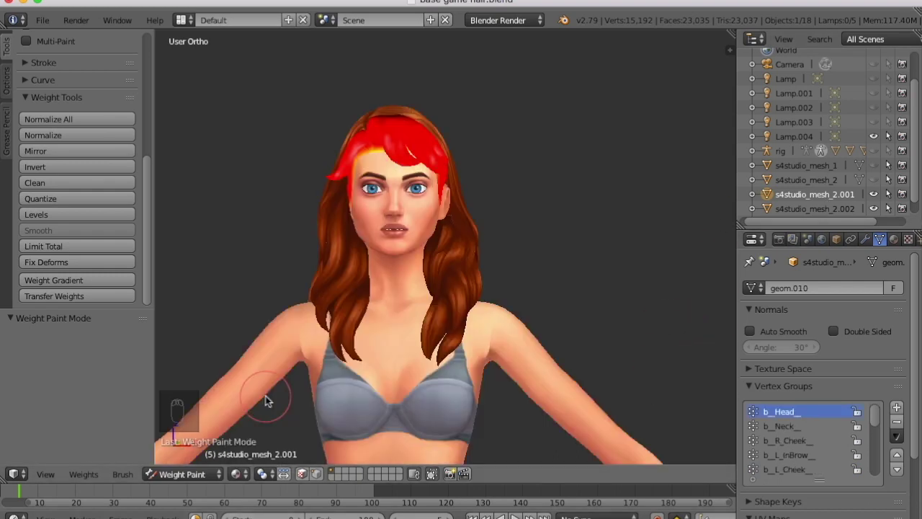
click(223, 476)
click(183, 455)
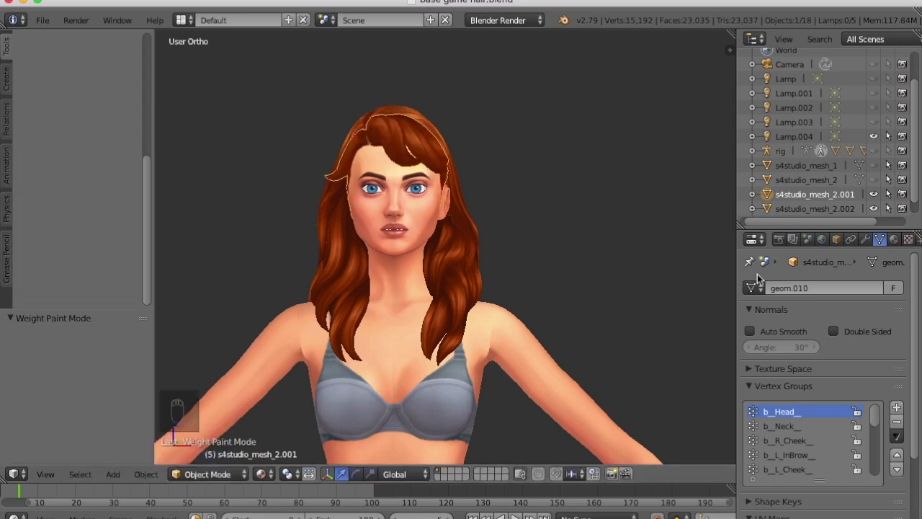
Join the long hair s4studio_mesh_2.002 into the bangs mesh s4studio_mesh_2.001
ctrl+click(820, 208)
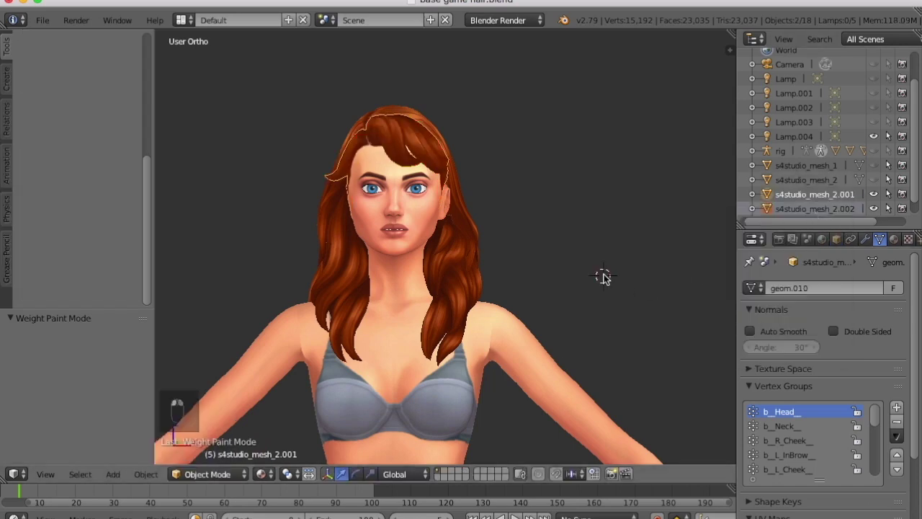
key(ctrl+j)
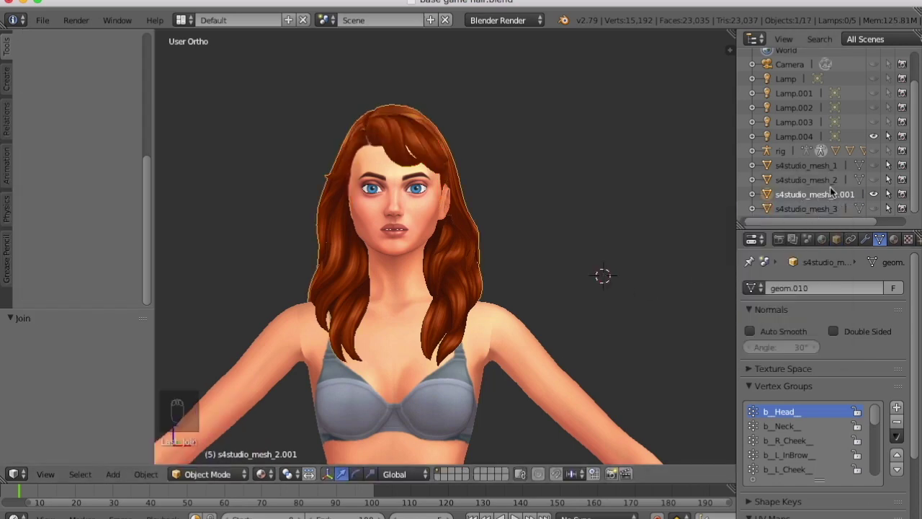
Duplicate the joined hair mesh twice in place
key(shift+d)
key(shift+d)
right_click(460, 261)
Hide the duplicate s4studio_mesh_2.003 and show s4studio_mesh_3 in the right side view
scroll(857, 194, down, 2)
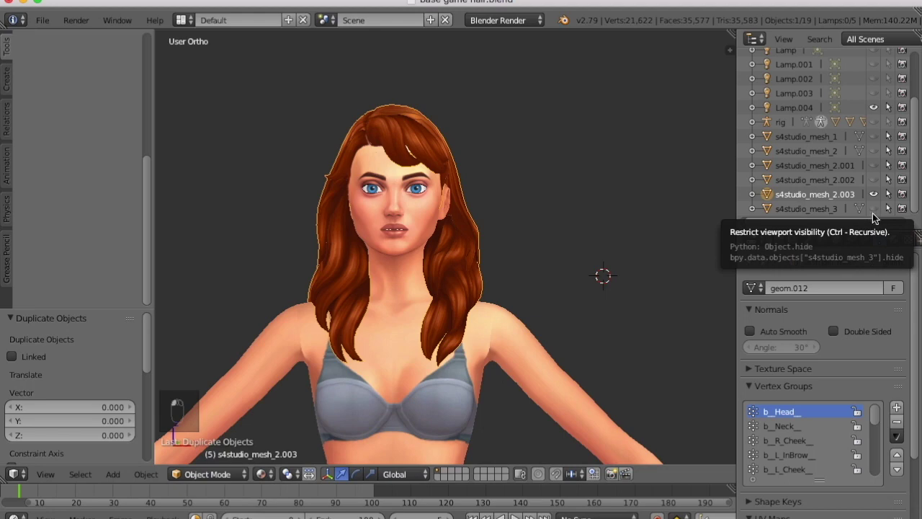
click(873, 195)
key(KP_3)
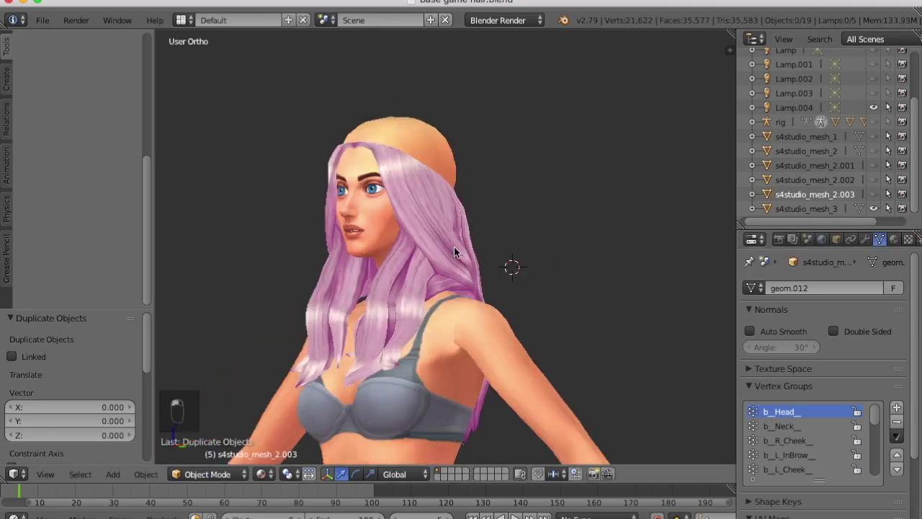
scroll(399, 123, up, 3)
scroll(399, 123, down, 2)
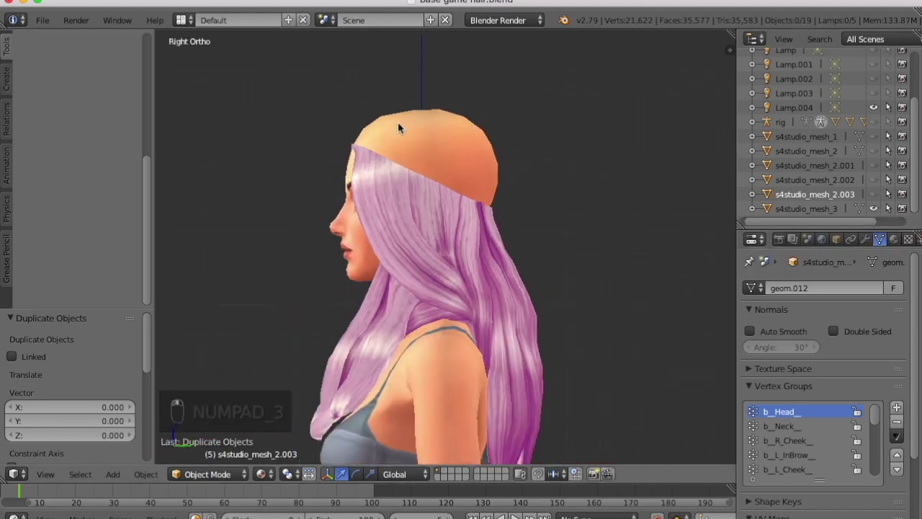
Add a cube mesh to the scene
shift+scroll(408, 129, up, 3)
click(106, 474)
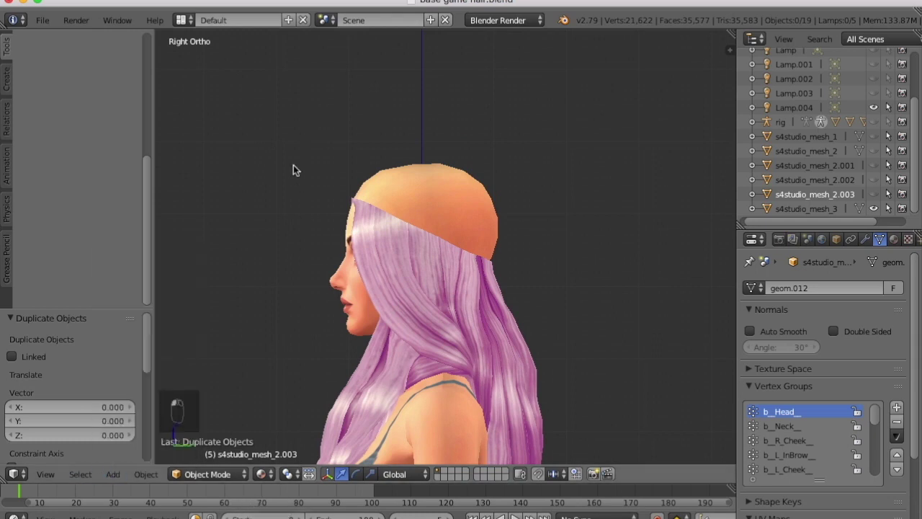
key(t)
click(108, 476)
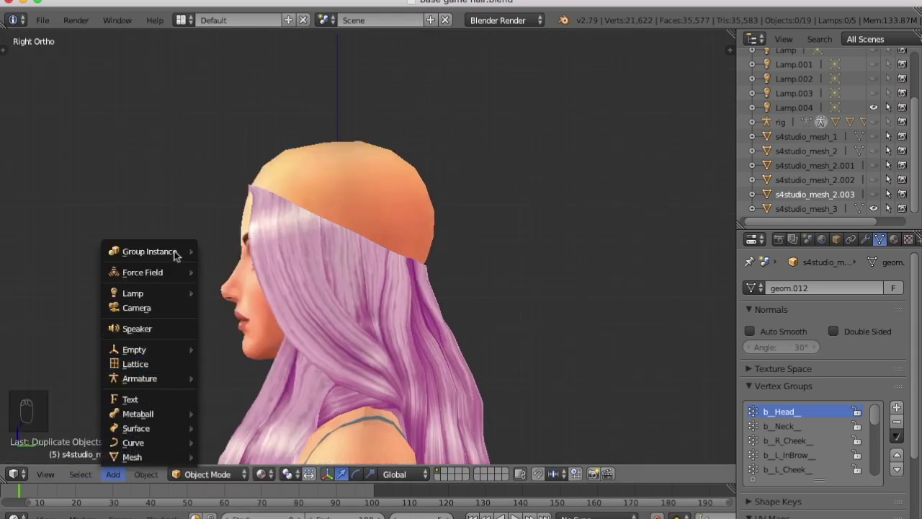
mouse_move(152, 410)
mouse_move(161, 454)
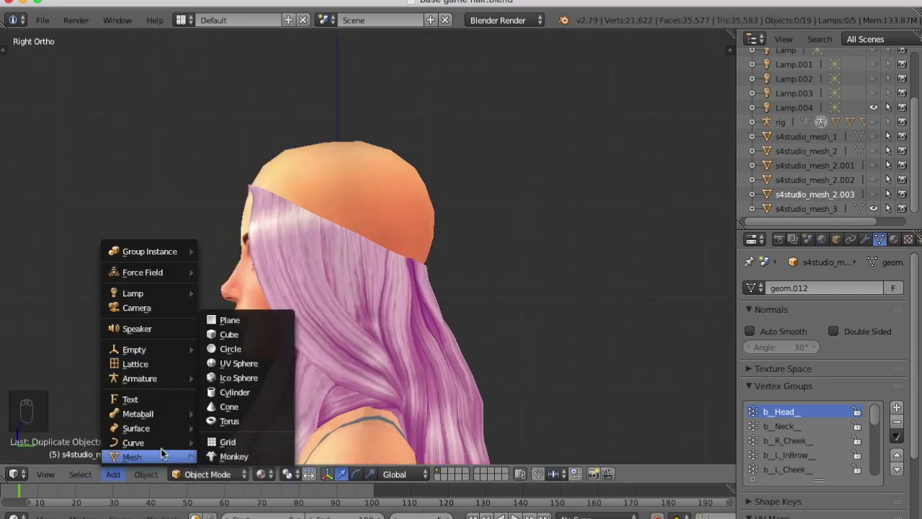
click(276, 344)
Scale the cube down into a flat block and move it over the top of the head
key(s)
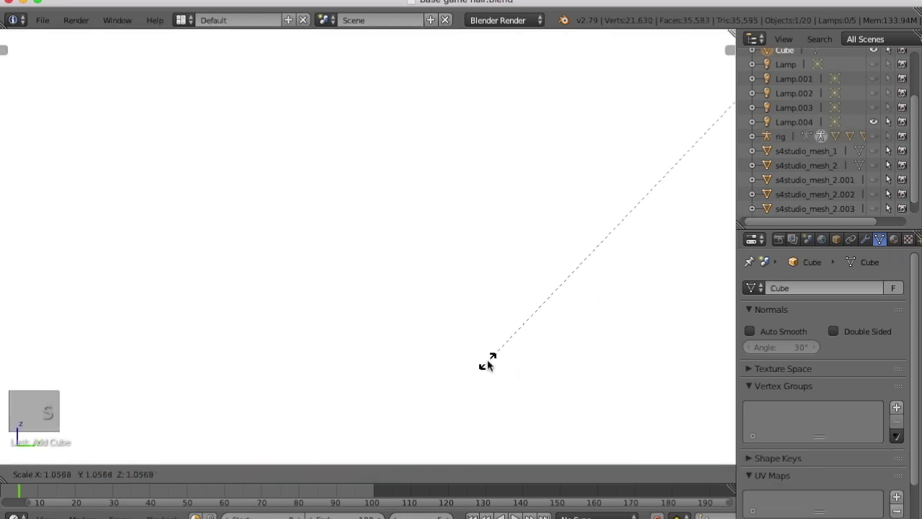
click(685, 168)
key(g)
key(s)
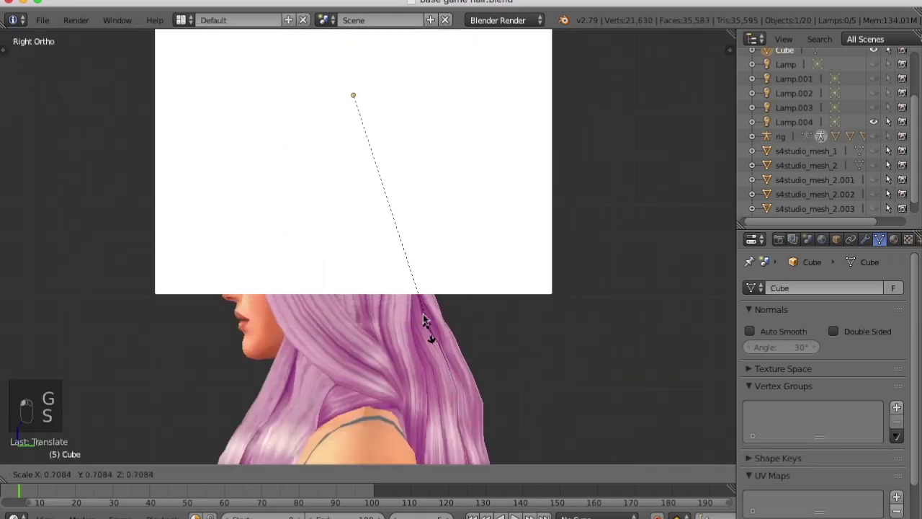
click(395, 232)
key(s)
click(553, 264)
Rotate and reposition the cube so its underside follows the slanted upper edge of the cut pink hair
key(r)
click(469, 323)
key(g)
key(r)
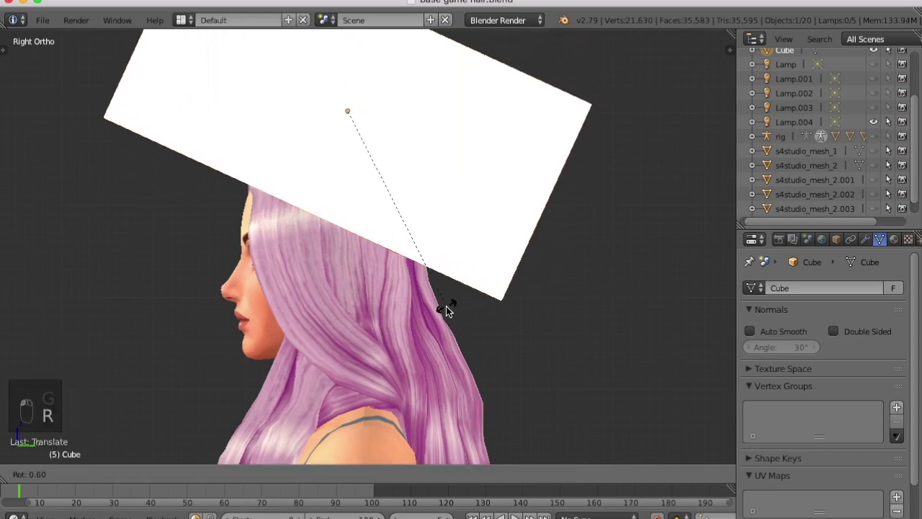
click(446, 306)
Center the cube over the head in the front view and widen it along X to cover the hair
key(KP_1)
shift+middle_drag(233, 317, 477, 325)
drag(642, 120, 328, 128)
click(352, 265)
key(s)
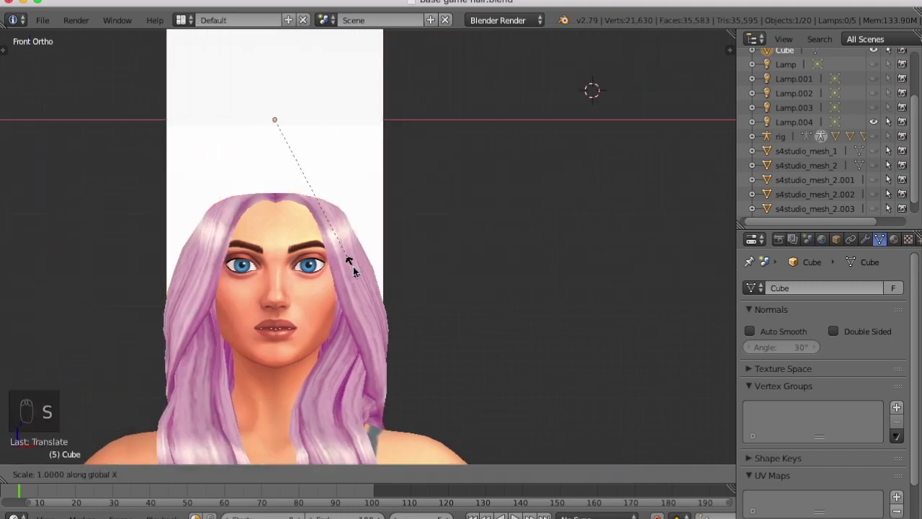
click(405, 285)
Hide s4studio_mesh_3 and show s4studio_mesh_2.003 beneath the cube in the right side view
key(KP_3)
scroll(303, 299, down, 3)
scroll(350, 233, up, 2)
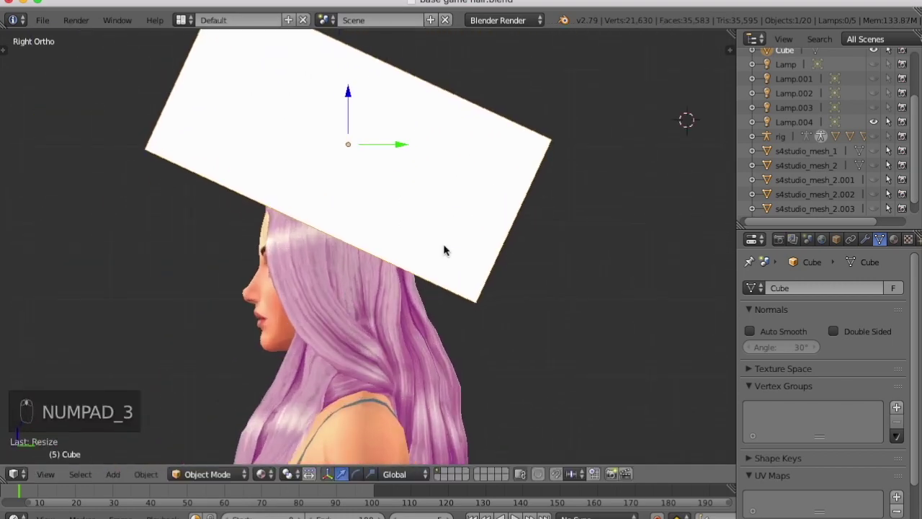
click(873, 208)
scroll(829, 168, down, 1)
click(873, 208)
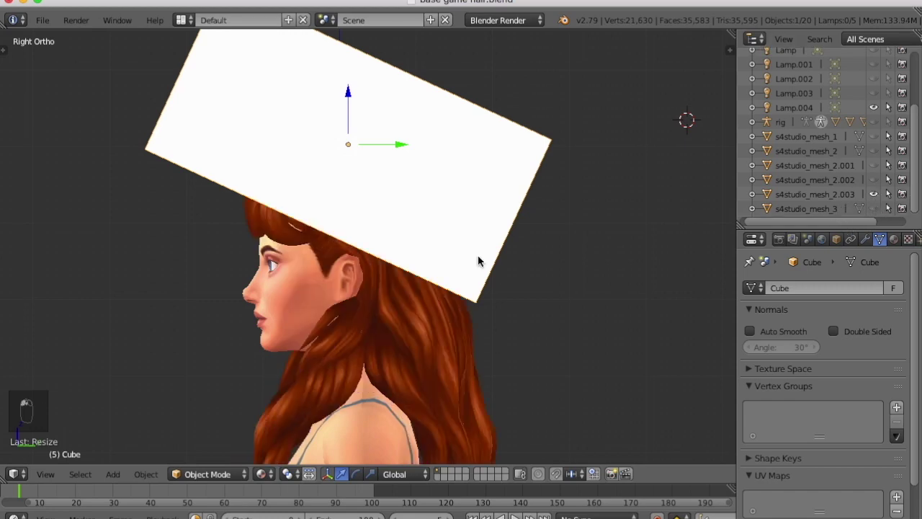
middle_drag(393, 226, 509, 370)
key(KP_3)
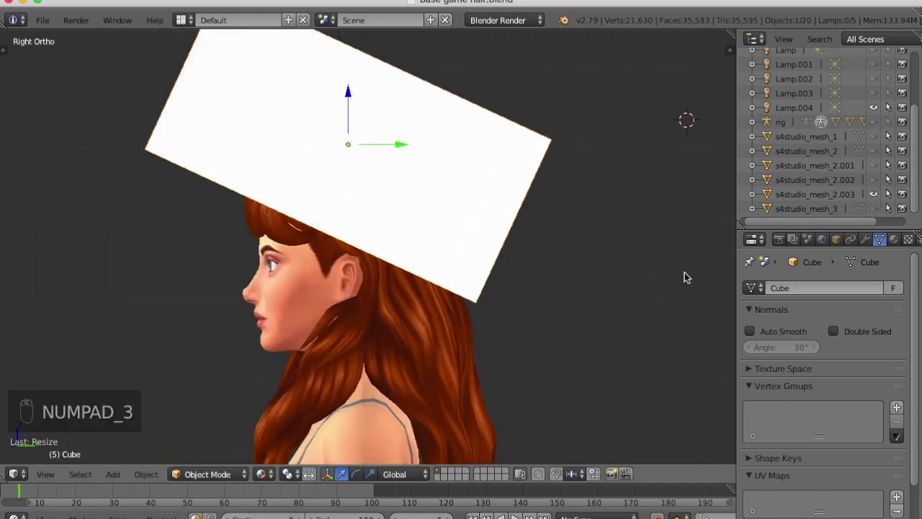
click(864, 239)
click(789, 288)
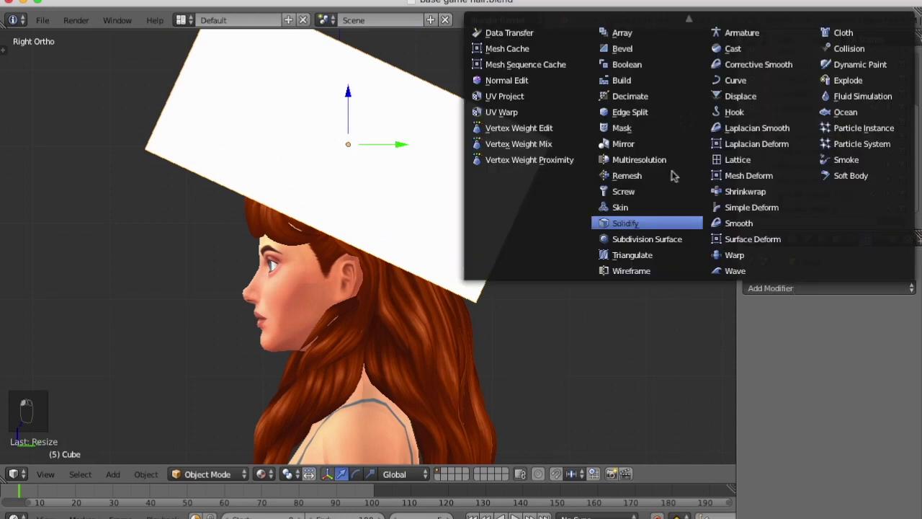
click(638, 66)
click(786, 367)
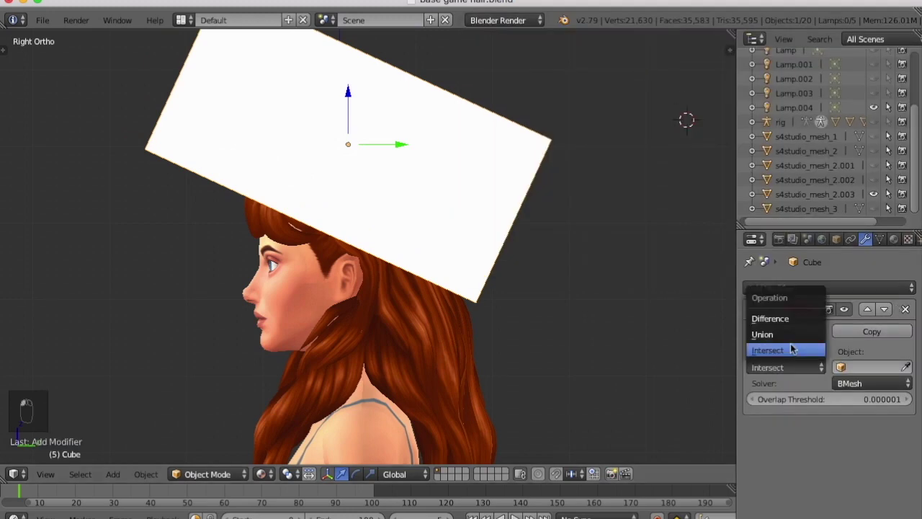
click(774, 317)
click(871, 368)
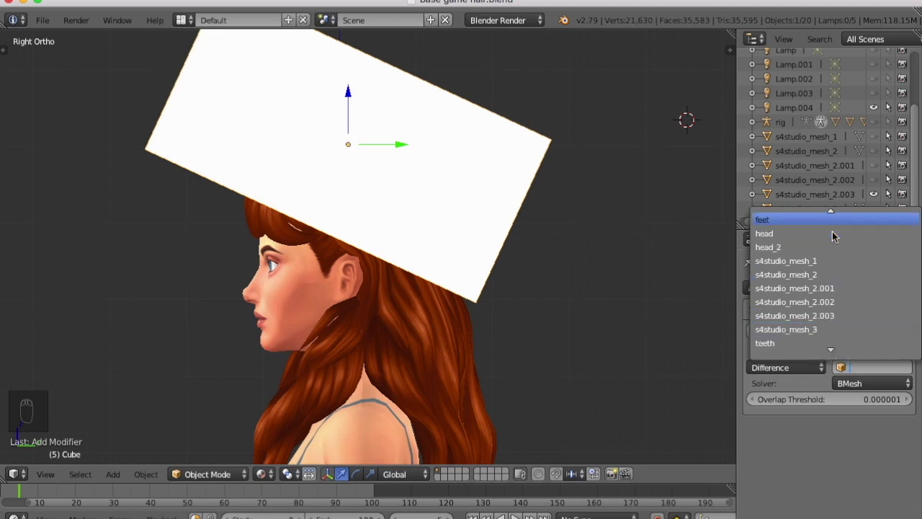
click(787, 357)
click(906, 310)
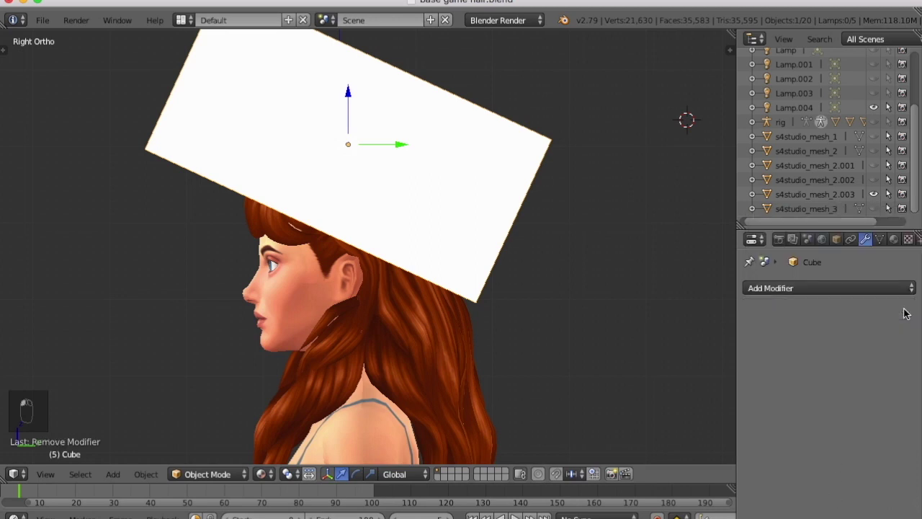
Replace the armature modifier on s4studio_mesh_2.003 with a Boolean set to Difference with the Cube, and apply it
click(840, 194)
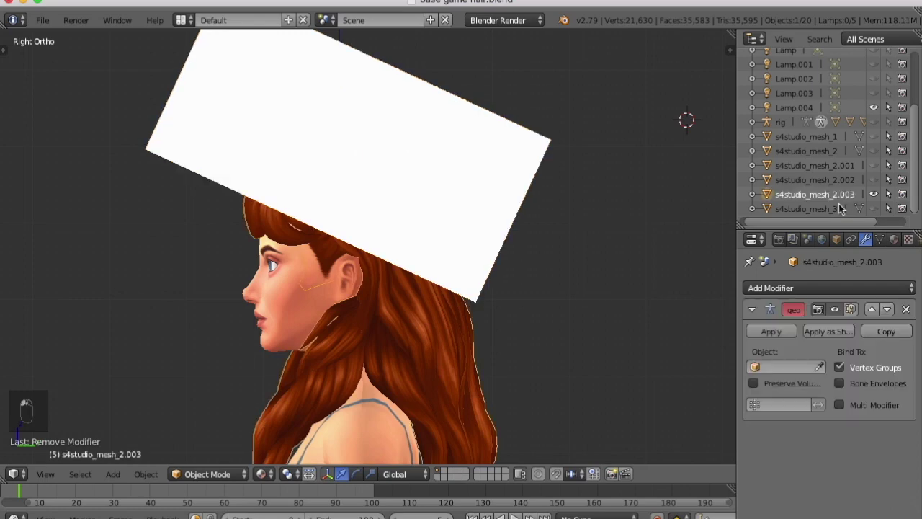
click(905, 309)
click(828, 288)
click(638, 118)
click(775, 368)
click(778, 319)
click(868, 367)
click(765, 233)
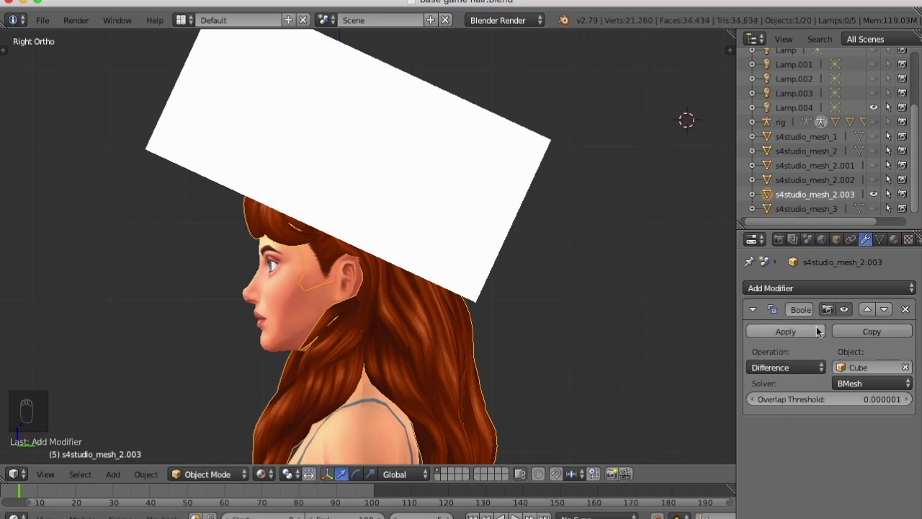
click(816, 330)
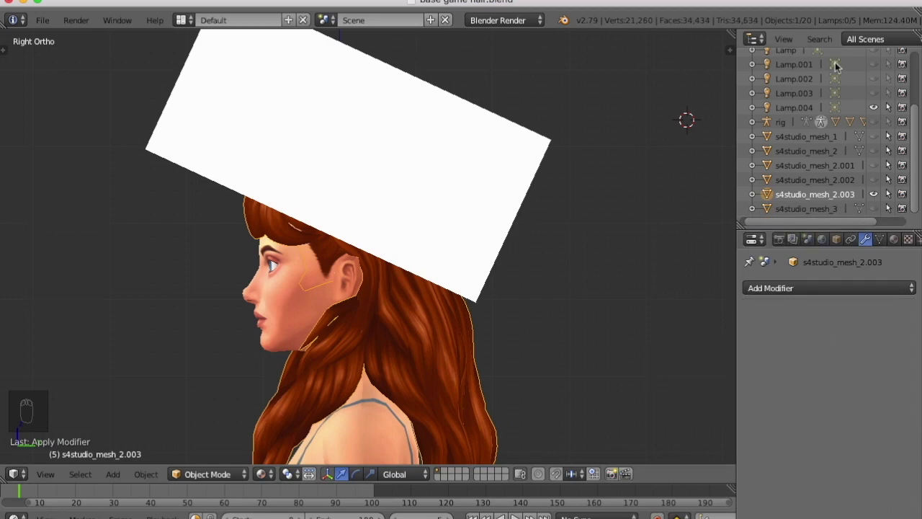
Hide the cube and put s4studio_mesh_2.003 into Edit Mode
scroll(835, 66, up, 3)
click(873, 114)
middle_drag(519, 288, 369, 373)
key(KP_3)
key(Tab)
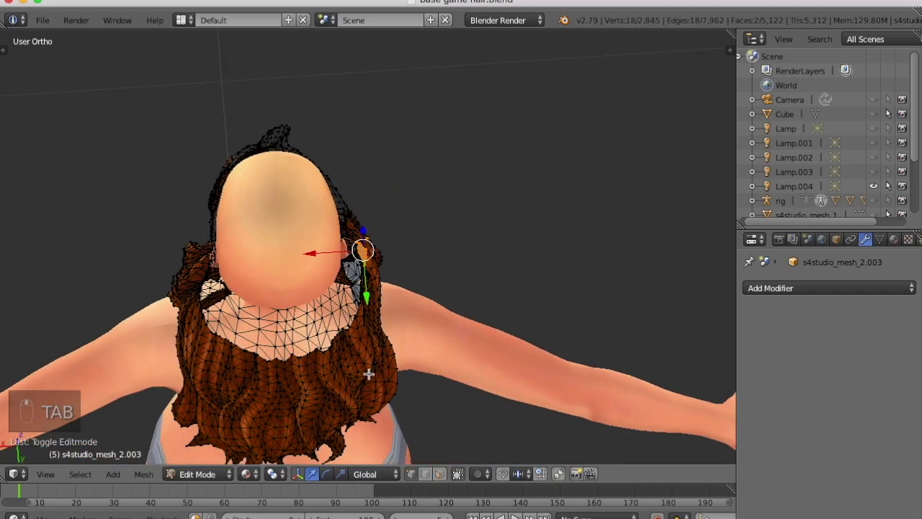
Delete the leftover cap face at the cut opening, working in face select mode
click(441, 473)
scroll(357, 247, up, 9)
right_click(377, 291)
key(x)
click(368, 317)
Circle-select the hairline faces along the character's right temple and forehead
scroll(512, 305, down, 5)
middle_drag(512, 305, 700, 246)
middle_drag(553, 274, 602, 291)
scroll(568, 322, up, 3)
middle_drag(522, 353, 601, 349)
shift+middle_drag(536, 348, 496, 254)
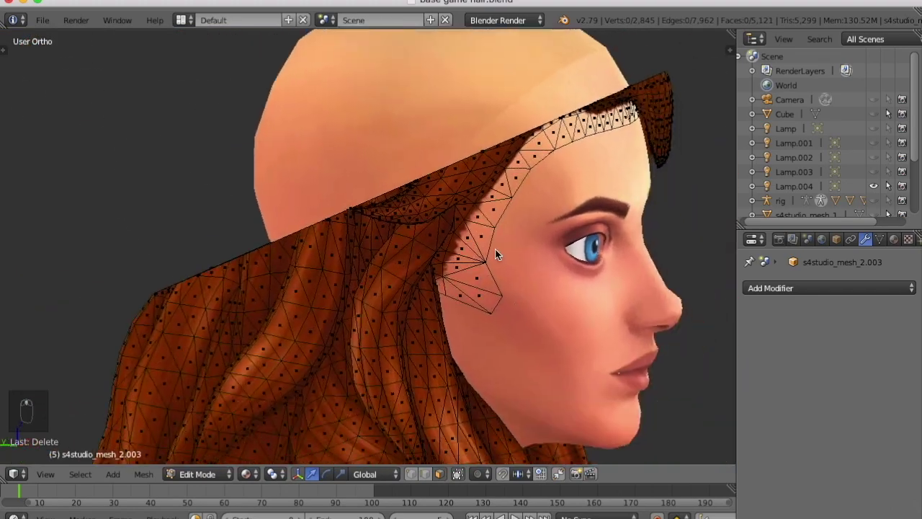
mouse_move(481, 301)
mouse_down()
mouse_move(475, 288)
mouse_move(542, 169)
mouse_up()
Add the hairline faces at the left temple and above the left ear to the selection
middle_drag(485, 177, 375, 214)
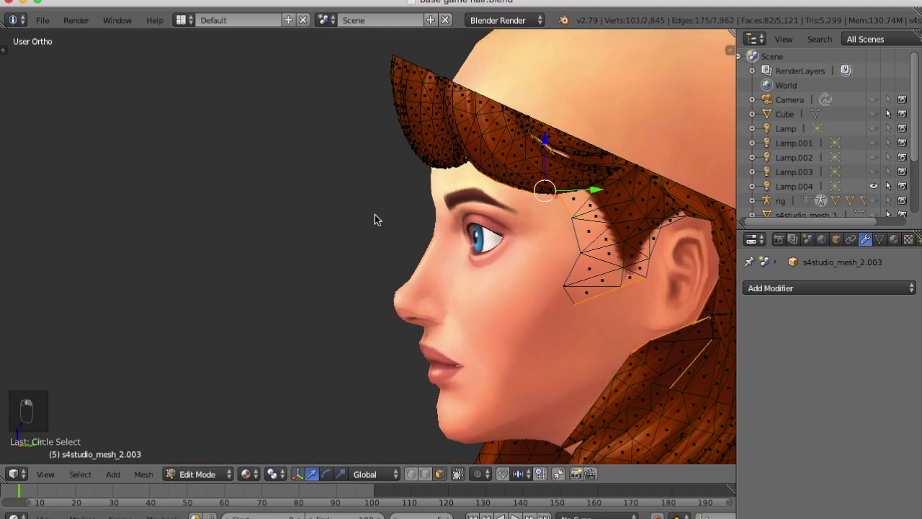
mouse_move(574, 225)
mouse_down()
mouse_move(619, 252)
mouse_move(635, 207)
mouse_up()
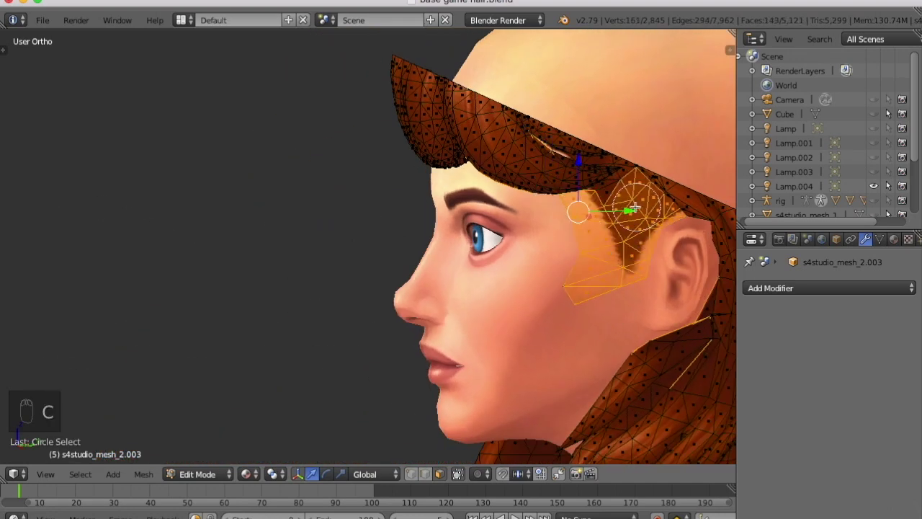
middle_drag(610, 315, 650, 175)
shift+middle_drag(651, 175, 483, 231)
scroll(426, 140, up, 4)
scroll(427, 140, up, 1)
key(c)
mouse_move(336, 168)
mouse_down()
mouse_move(138, 237)
mouse_move(413, 165)
mouse_up()
right_click(413, 164)
Extend the circle selection to the remaining faces of the hairline strip
mouse_move(414, 165)
middle_down()
mouse_move(330, 199)
mouse_move(309, 149)
middle_up()
key(c)
drag(505, 276, 515, 287)
right_click(514, 288)
middle_drag(514, 288, 427, 259)
drag(239, 143, 282, 96)
key(Escape)
mouse_move(282, 96)
middle_down()
mouse_move(353, 189)
mouse_move(432, 330)
mouse_move(407, 170)
mouse_move(583, 188)
mouse_move(542, 208)
middle_up()
Deselect stray faces outside the hairline strip on both sides of the head
scroll(408, 172, down, 4)
key(c)
scroll(545, 342, down, 6)
middle_click(538, 327)
key(Escape)
mouse_move(536, 335)
middle_down()
mouse_move(453, 312)
mouse_move(457, 324)
mouse_move(426, 211)
mouse_move(463, 212)
middle_up()
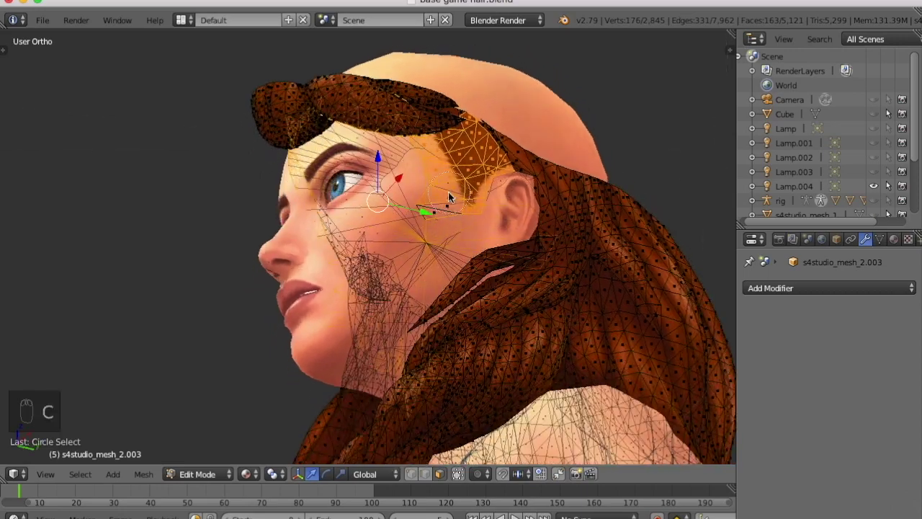
key(n)
scroll(692, 243, down, 2)
key(b)
key(n)
middle_drag(545, 252, 505, 241)
middle_click(596, 227)
right_click(595, 227)
mouse_move(484, 353)
middle_down()
mouse_move(455, 387)
mouse_move(87, 300)
mouse_move(395, 226)
middle_up()
right_click(451, 400)
mouse_move(309, 227)
middle_down()
mouse_move(428, 267)
mouse_move(274, 334)
middle_up()
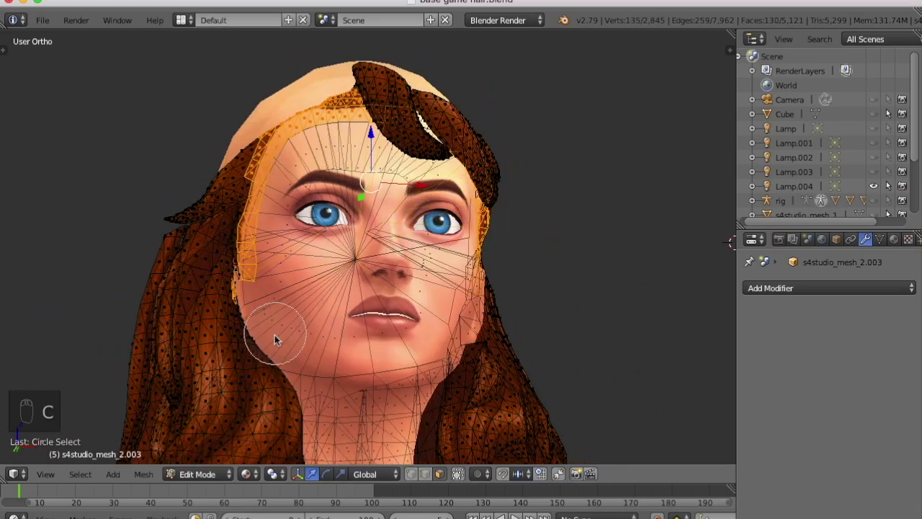
Clear the last unwanted faces from the selection and hide the selected hairline strip
right_click(301, 235)
mouse_move(301, 236)
middle_down()
mouse_move(460, 269)
mouse_move(313, 339)
mouse_move(507, 460)
middle_up()
key(c)
key(c)
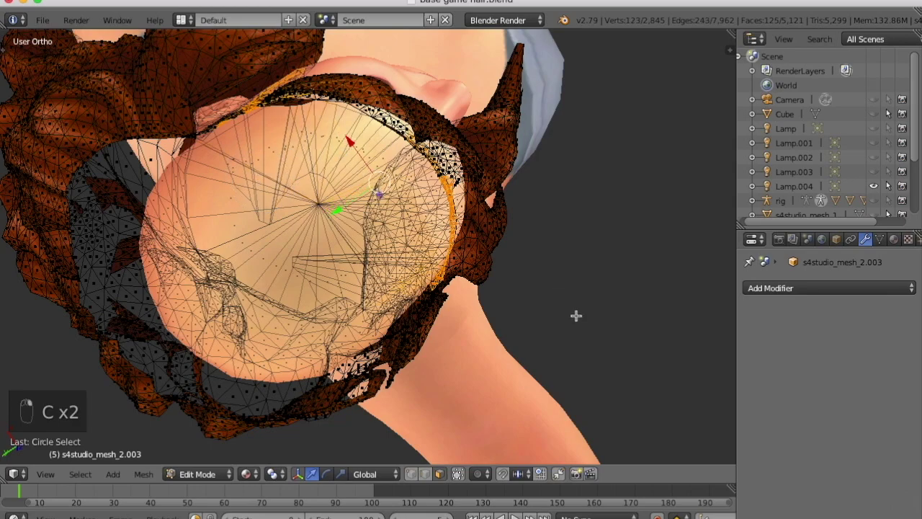
middle_drag(576, 315, 310, 203)
key(KP_1)
scroll(396, 211, up, 8)
key(c)
scroll(431, 188, down, 8)
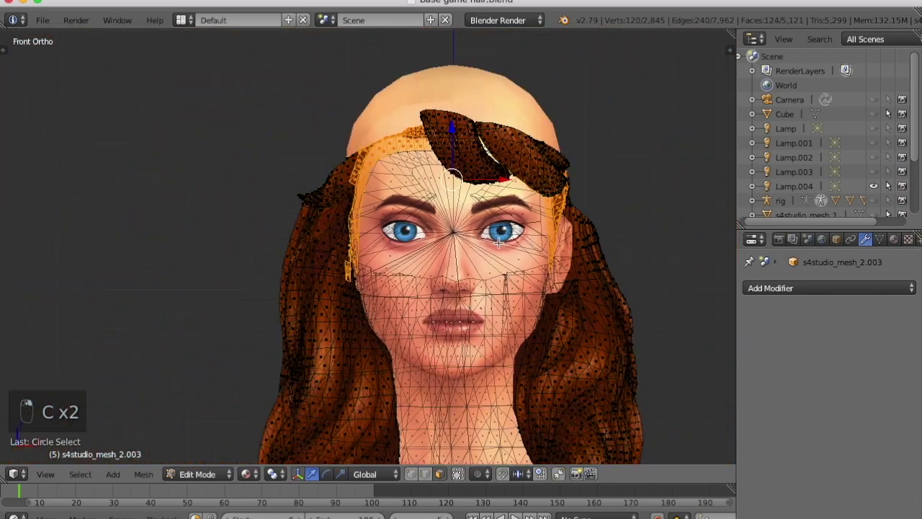
key(h)
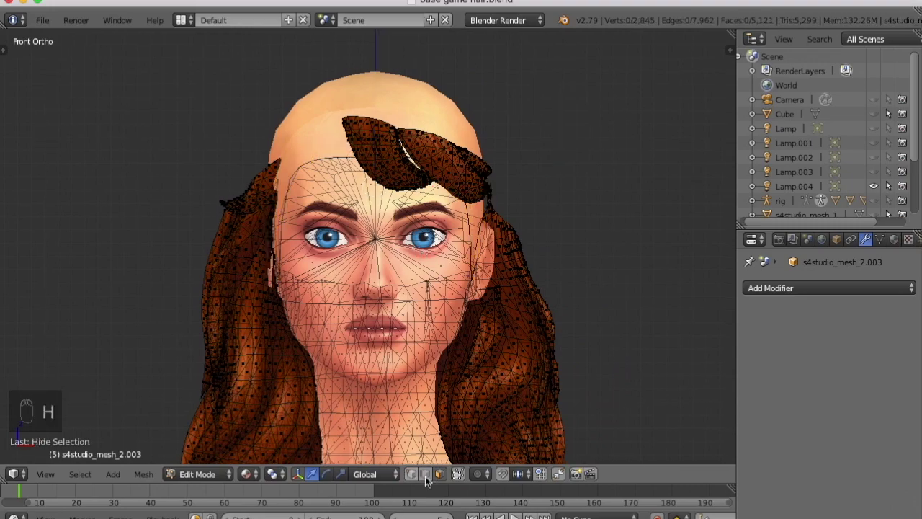
Loop-select the open cut edge around the top of the hair and bangs in vertex select mode
middle_drag(267, 206, 465, 185)
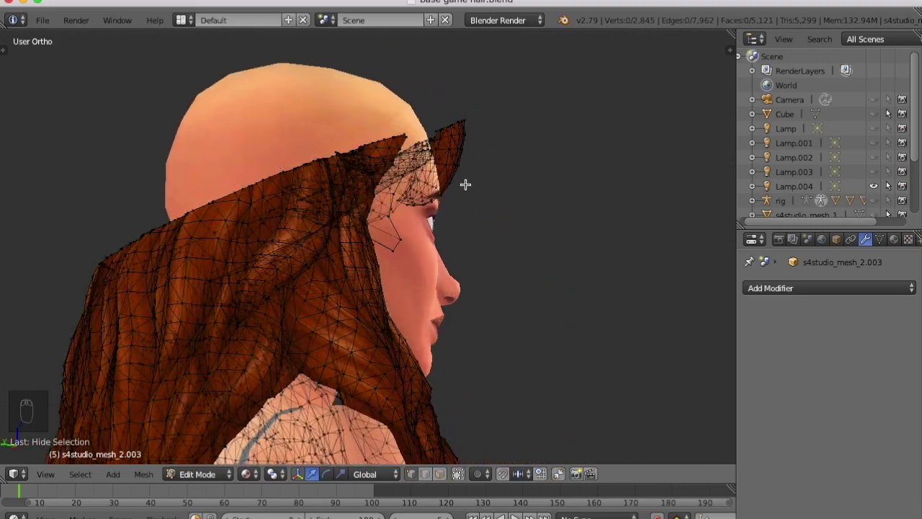
middle_drag(222, 195, 552, 233)
scroll(235, 168, up, 4)
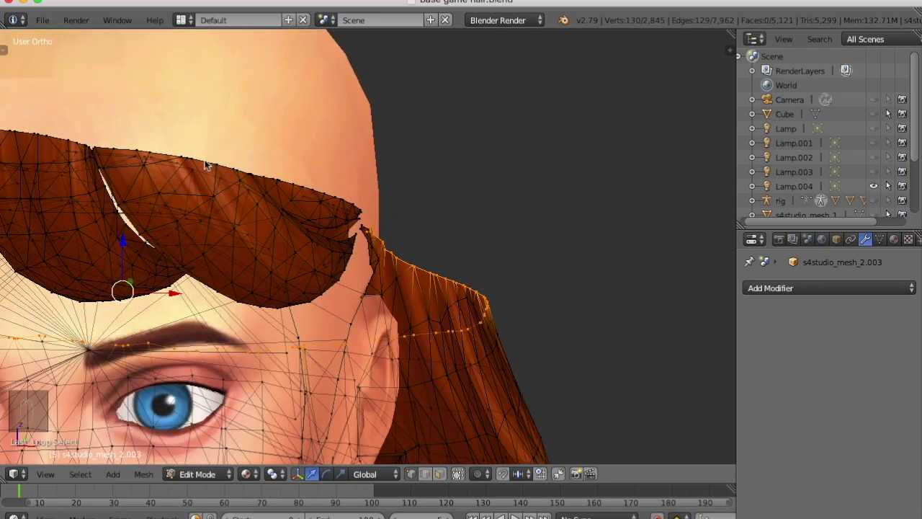
middle_drag(206, 165, 281, 93)
middle_drag(377, 124, 129, 382)
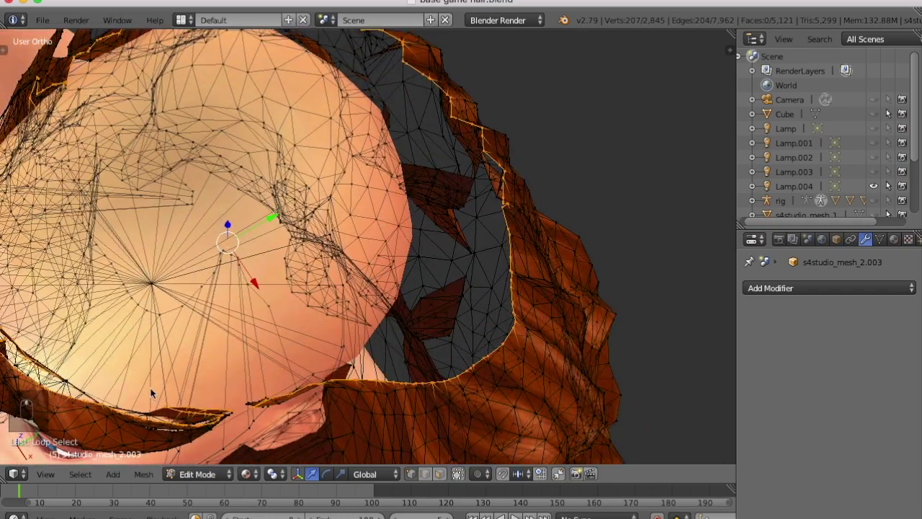
Deselect the unwanted vertices near the front of the selected cut edge
middle_click(211, 392)
right_click(211, 394)
middle_drag(211, 419, 226, 272)
middle_drag(331, 280, 389, 306)
scroll(389, 311, down, 5)
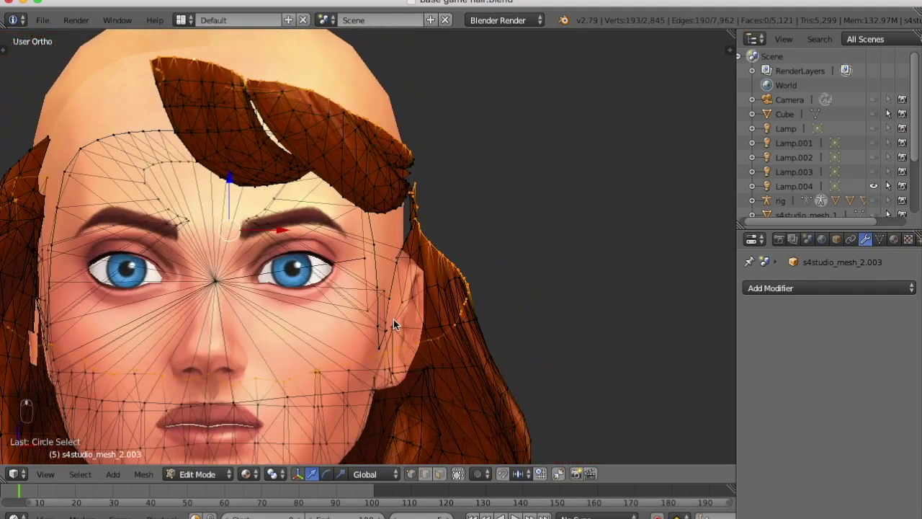
Set proportional editing to Connected and show s4studio_mesh_3 as a reference
click(487, 474)
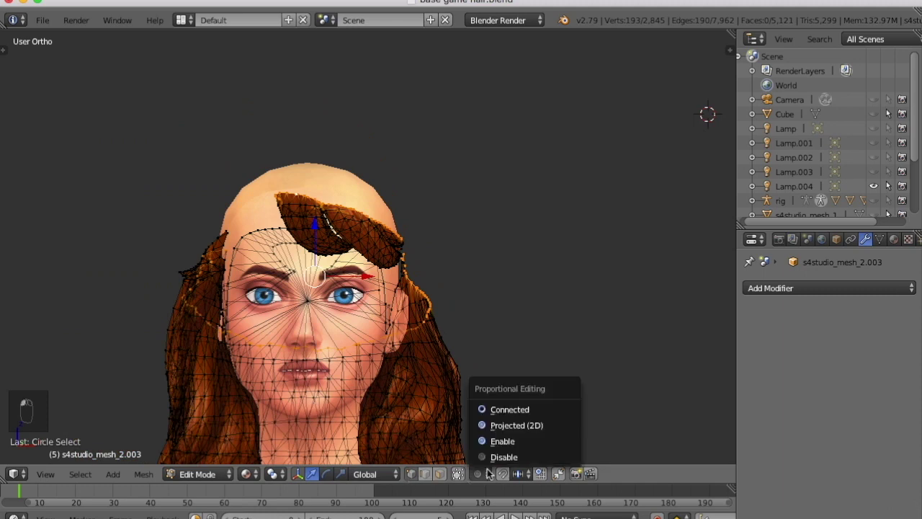
click(521, 410)
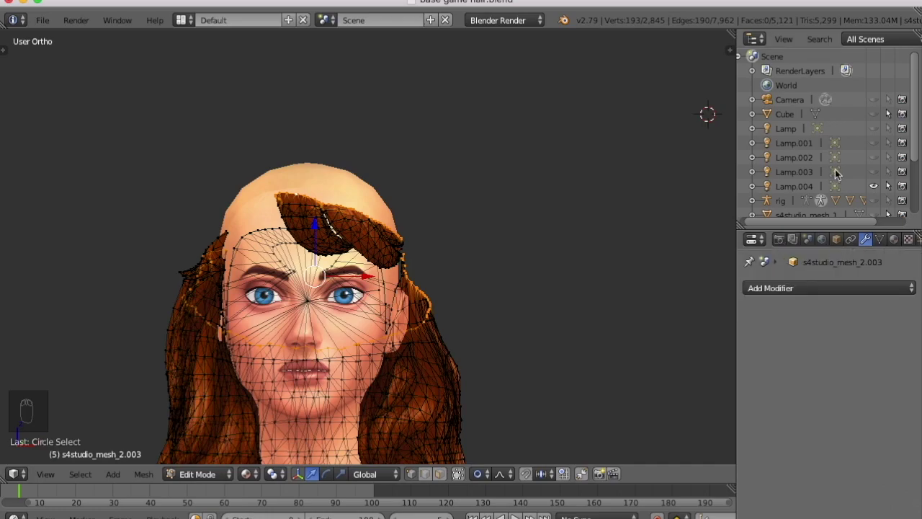
scroll(834, 172, down, 4)
click(875, 208)
Scale the selected cut edge inward to about 0.81 with a proportional size of 0.02
middle_drag(406, 249, 320, 330)
key(s)
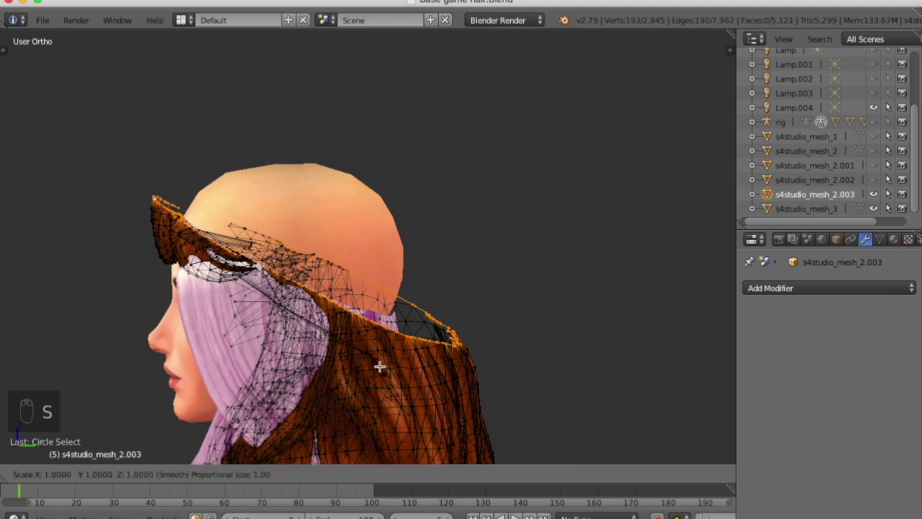
scroll(379, 363, up, 20)
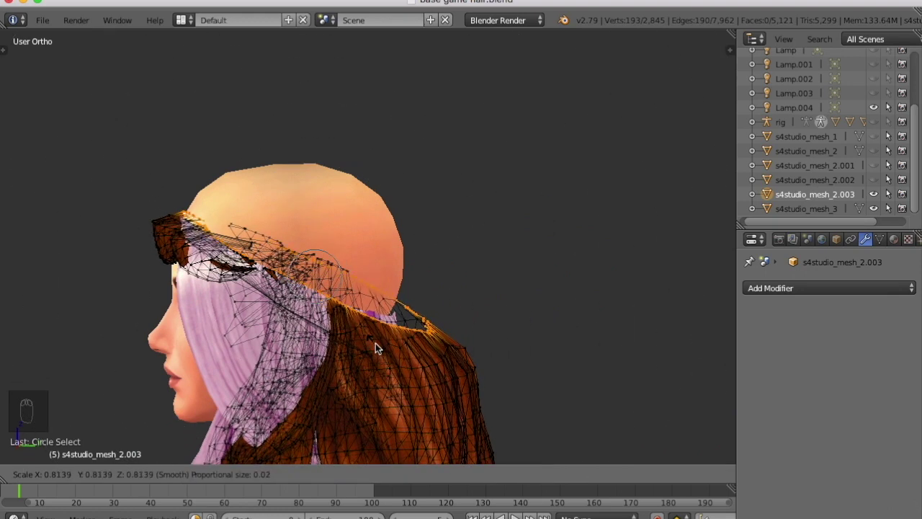
click(375, 343)
Nudge the scaled cut edge slightly upward and toward the face so it sits against the head
drag(313, 231, 319, 223)
drag(361, 266, 345, 259)
drag(299, 224, 300, 218)
middle_drag(311, 301, 263, 401)
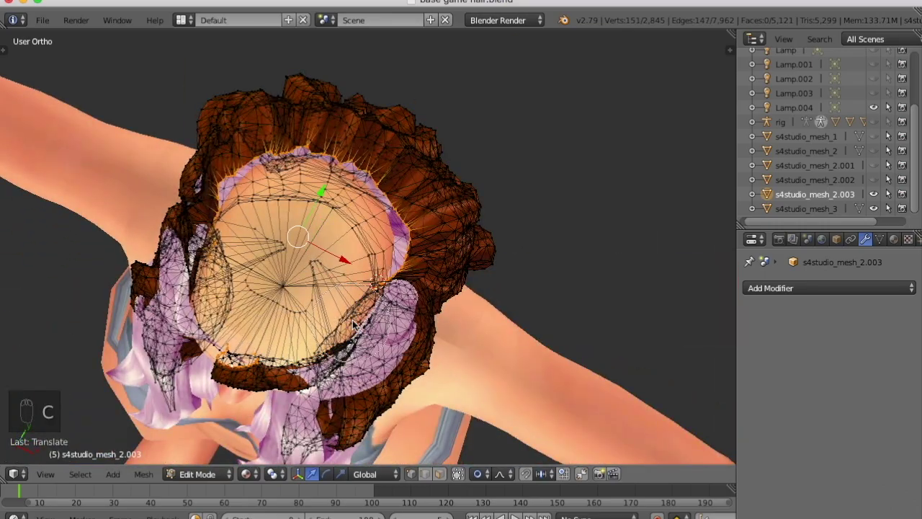
Deselect the stray front vertices of the cut edge and scale it slightly further inward with a proportional size of 0.02
middle_drag(375, 285, 347, 389)
key(s)
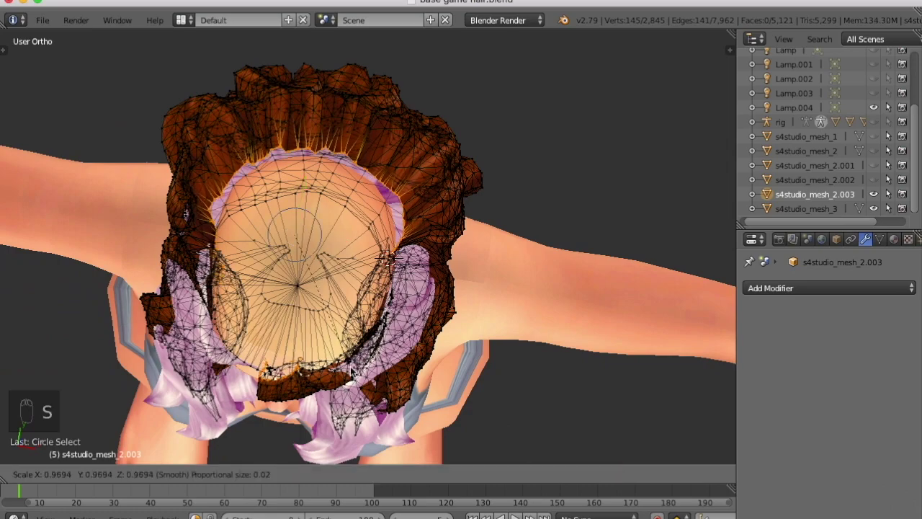
click(351, 358)
middle_drag(351, 358, 397, 240)
middle_drag(357, 267, 408, 275)
middle_drag(313, 296, 514, 358)
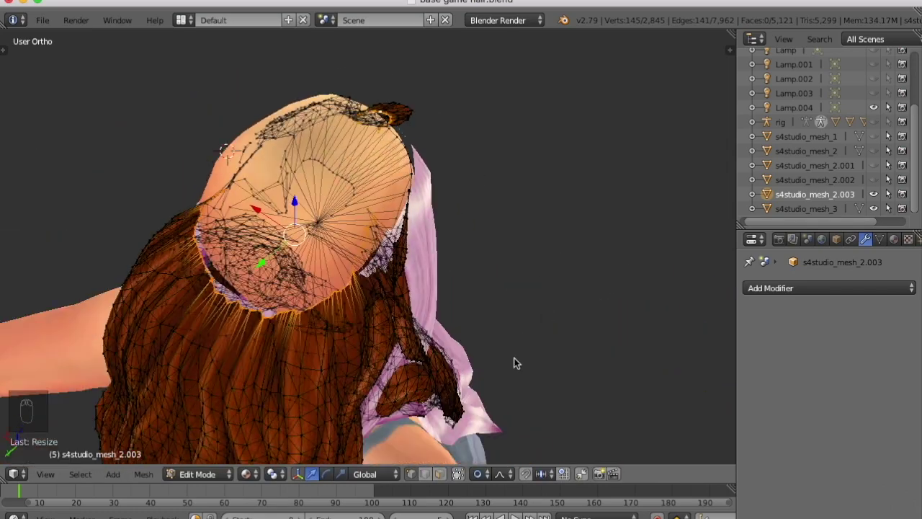
scroll(376, 301, up, 4)
Limit selection to visible geometry, select the strand's short cut edge loop near the ear, and move it along X against the head
click(460, 473)
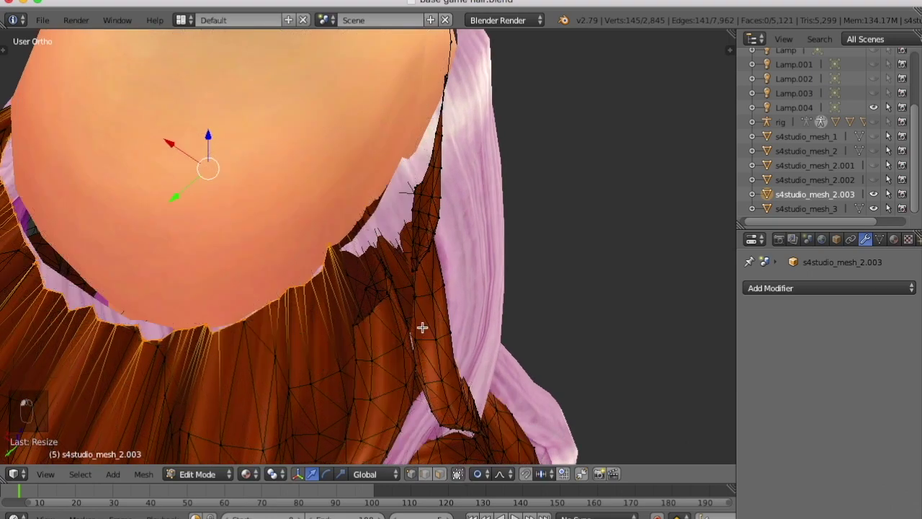
right_click(378, 304)
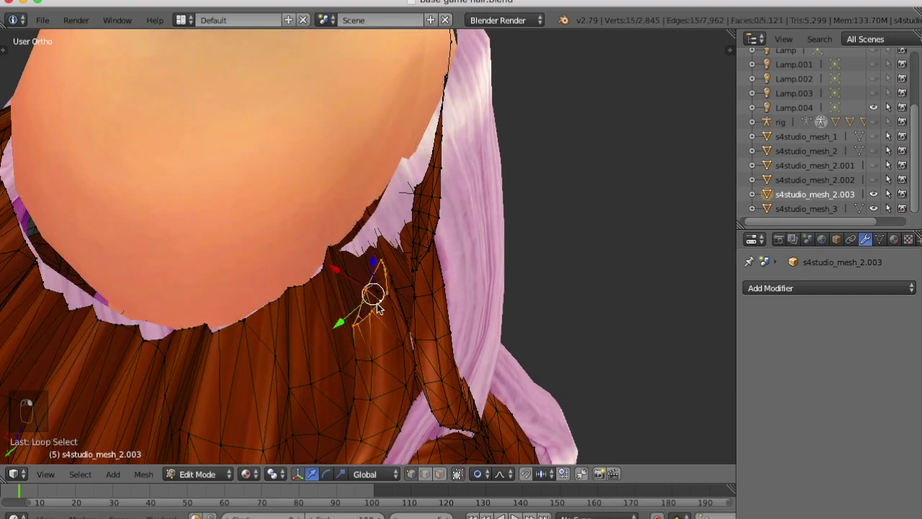
middle_drag(377, 306, 463, 251)
key(g)
key(x)
drag(291, 284, 278, 280)
scroll(286, 283, down, 5)
drag(322, 275, 278, 272)
Select the cut edge loop of another side strand, then shift and rotate it to follow the head
middle_drag(277, 273, 520, 268)
scroll(180, 250, up, 8)
alt+right_click(521, 268)
drag(461, 165, 448, 164)
scroll(433, 187, down, 5)
middle_drag(401, 211, 461, 251)
key(r)
click(435, 245)
Hide s4studio_mesh_3 and move the fringe's outer end vertices along Y toward the forehead with a proportional size of 0.03
scroll(434, 244, down, 8)
key(a)
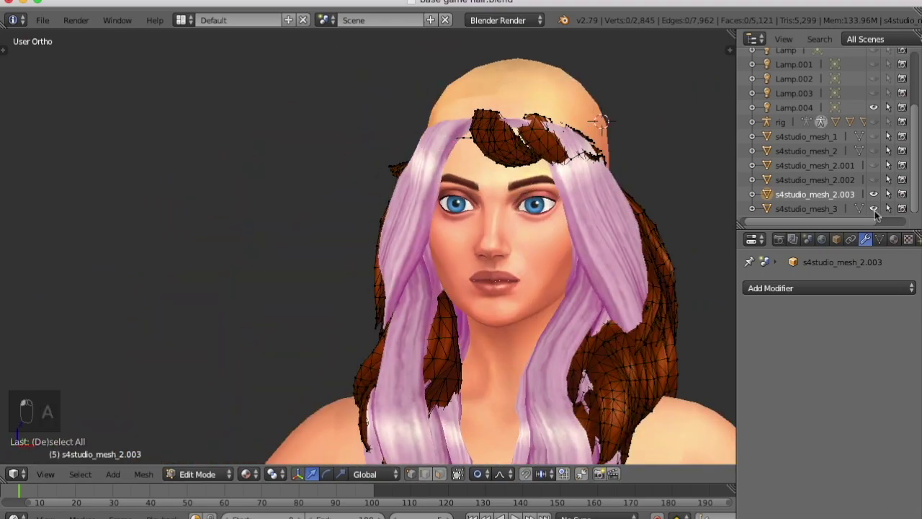
click(874, 211)
scroll(514, 122, up, 7)
scroll(549, 249, down, 5)
middle_drag(562, 115, 533, 310)
right_click(515, 302)
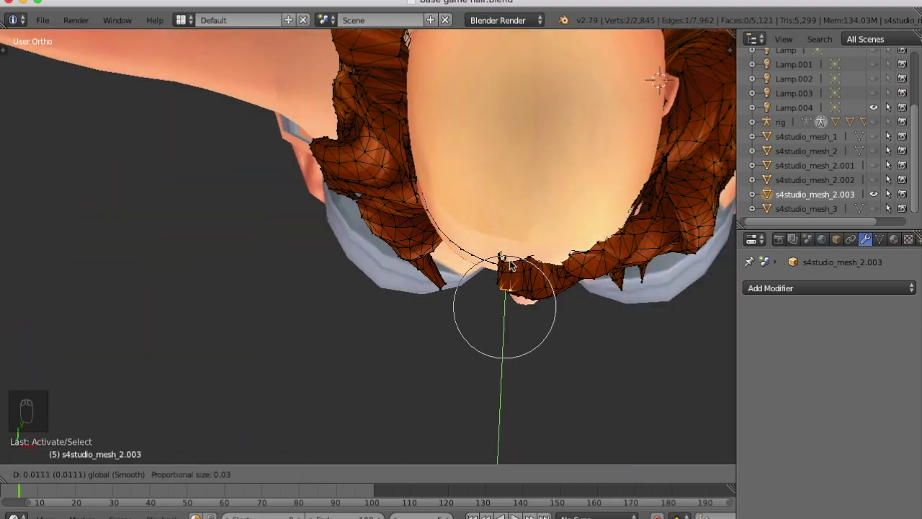
middle_drag(528, 418, 534, 343)
key(a)
Allow selection of occluded geometry and move the fringe's buried inner vertices forward along Y to the forehead's surface
click(458, 474)
middle_drag(569, 288, 584, 385)
scroll(552, 245, up, 6)
key(c)
click(529, 229)
drag(534, 188, 535, 249)
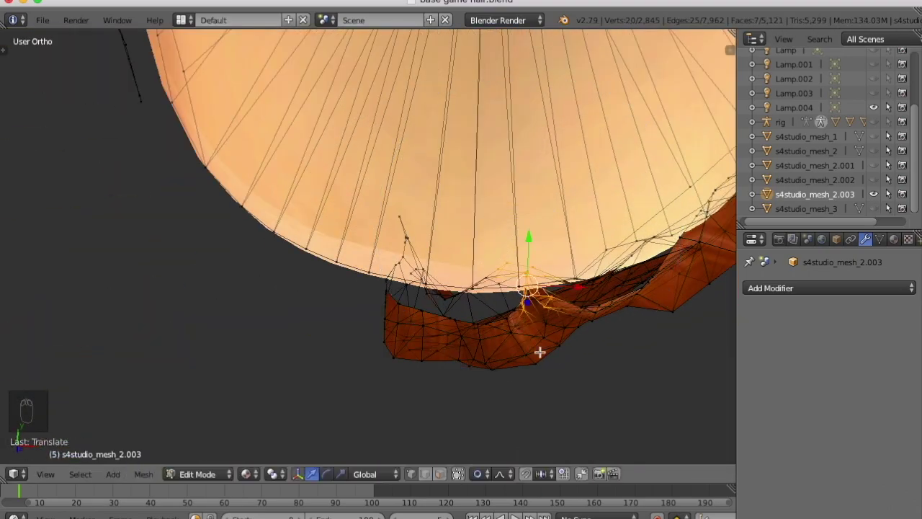
middle_drag(539, 351, 438, 293)
key(a)
Reposition a single vertex on the fringe's cut edge to even out its outline
scroll(438, 292, up, 6)
right_click(463, 278)
middle_drag(381, 384, 425, 432)
key(g)
click(416, 336)
Raise the low vertices along the fringe's upper edge slightly along Z to smooth the cut line
middle_drag(416, 336, 312, 105)
right_click(292, 265)
middle_drag(295, 288, 306, 374)
drag(300, 252, 300, 239)
middle_drag(346, 447, 385, 364)
drag(315, 265, 314, 256)
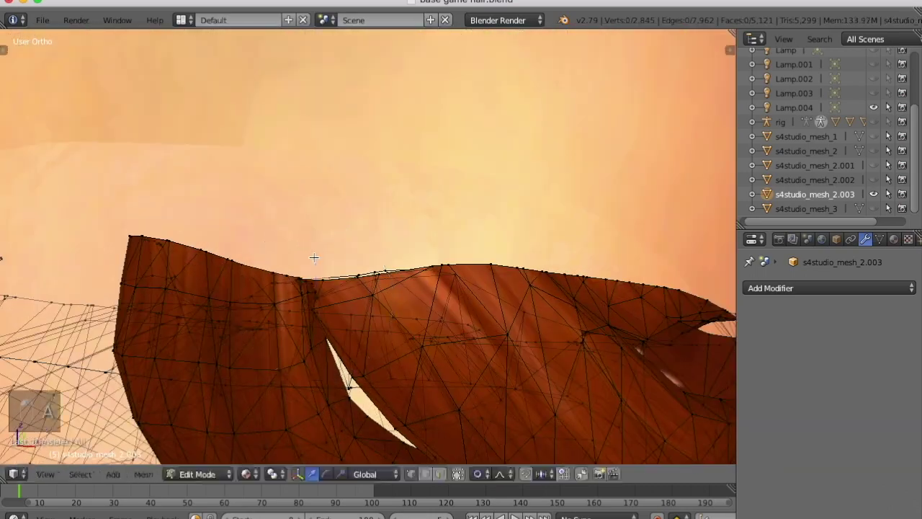
click(314, 257)
key(a)
Reveal all hidden geometry of s4studio_mesh_2.003 and return to Object Mode
key(KP_1)
key(Tab)
key(Tab)
key(alt+h)
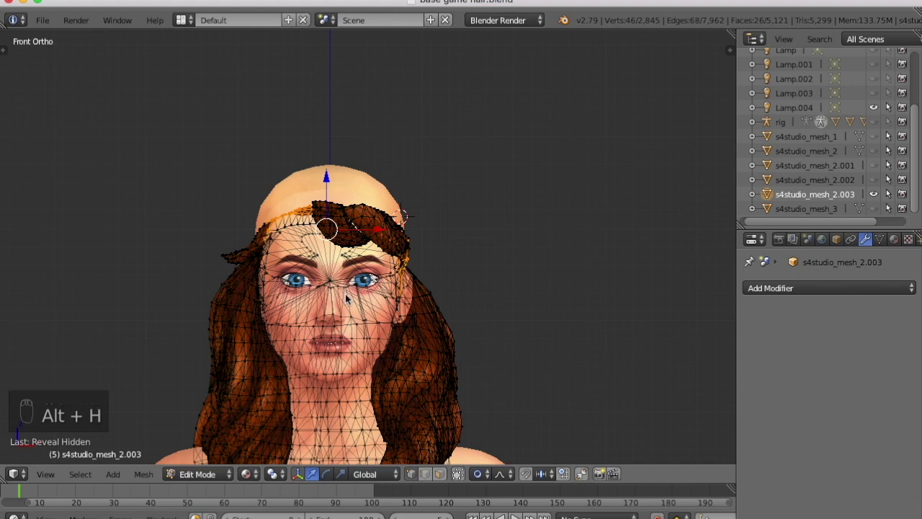
key(Tab)
middle_drag(346, 297, 100, 317)
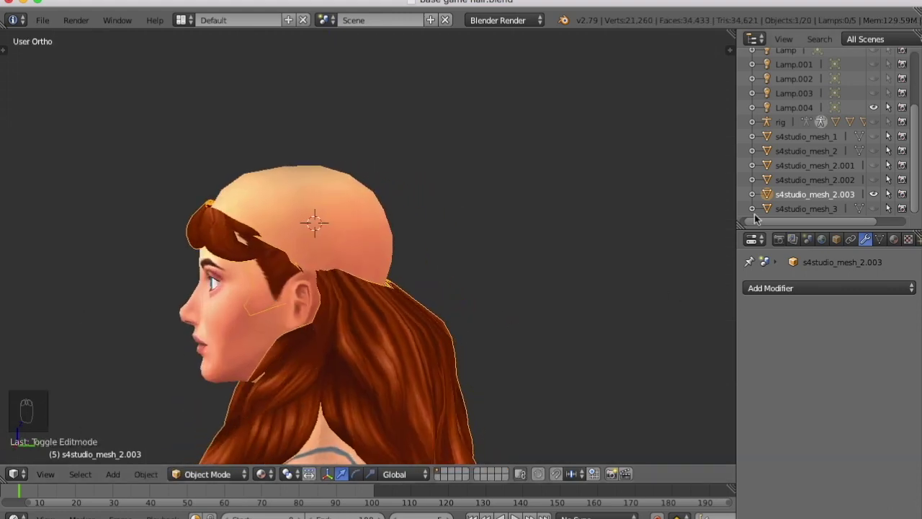
Toggle the Cube object's visibility to check the hair's cut line against it
scroll(845, 70, up, 5)
click(874, 114)
click(874, 114)
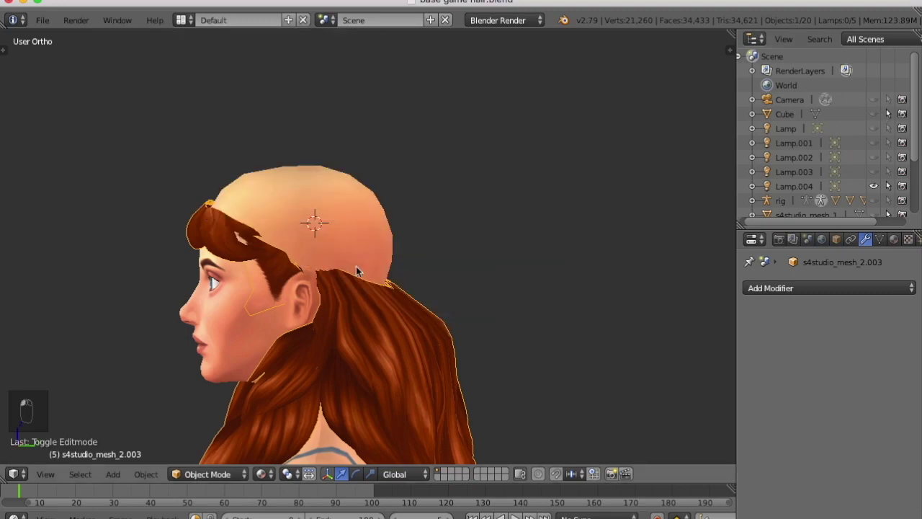
scroll(288, 262, up, 2)
click(874, 114)
click(874, 114)
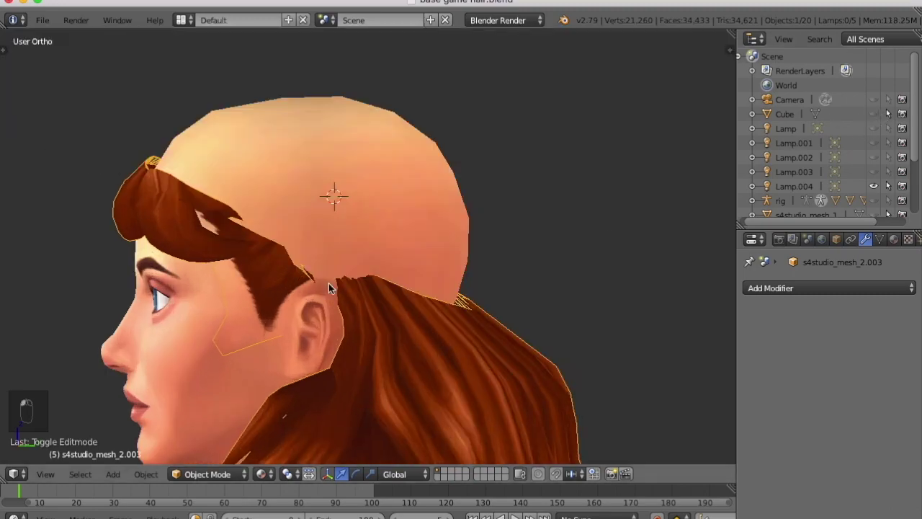
Edit the hair mesh again and shift the cut-edge vertex just above the ear toward the neighbouring strand
key(Tab)
scroll(317, 301, up, 3)
middle_drag(316, 301, 283, 322)
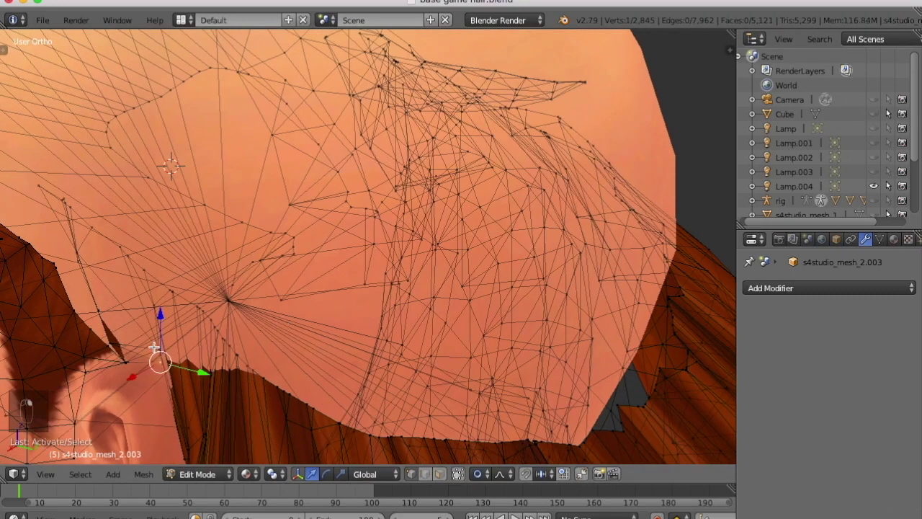
shift+right_click(155, 350)
middle_drag(197, 346, 180, 350)
drag(134, 363, 120, 369)
middle_drag(121, 370, 138, 378)
Move the next vertex above the ear sideways along X and downward along Z to narrow the gap between strands
right_click(142, 303)
middle_drag(141, 305, 126, 317)
drag(121, 324, 108, 339)
middle_drag(108, 339, 309, 352)
key(g)
key(x)
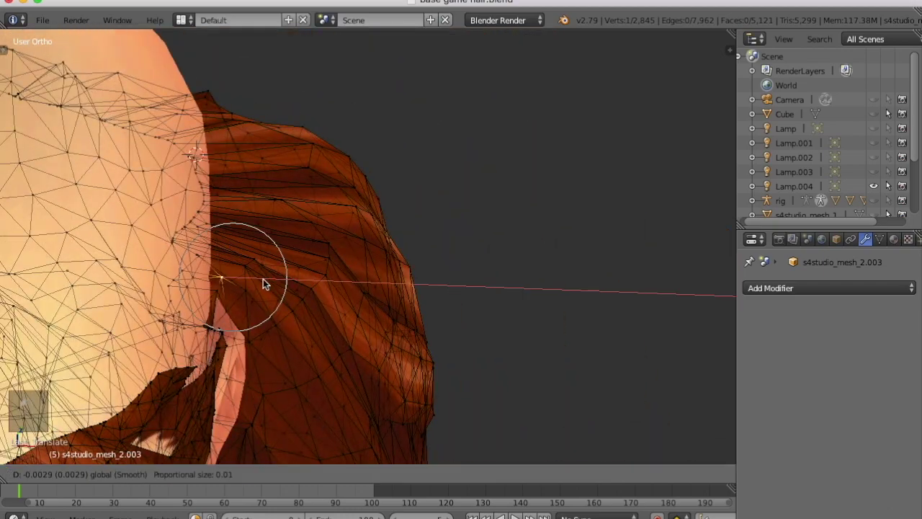
click(262, 283)
middle_drag(263, 283, 171, 260)
drag(219, 240, 219, 262)
middle_drag(209, 341, 255, 327)
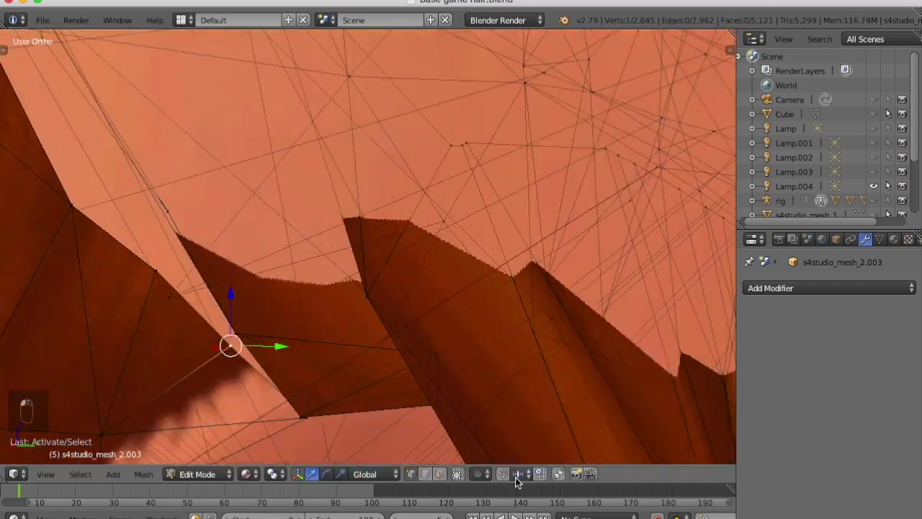
key(g)
key(g)
key(g)
click(238, 354)
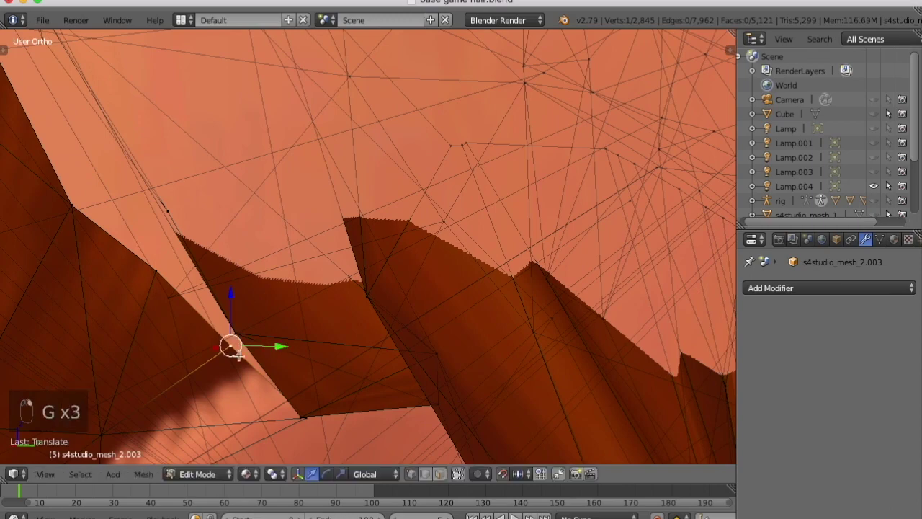
key(g)
right_click(244, 344)
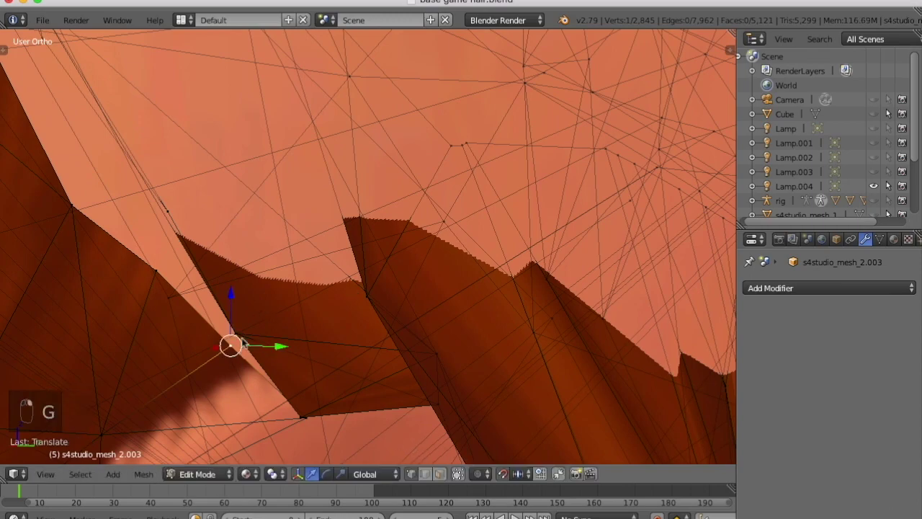
key(g)
click(235, 347)
middle_drag(247, 348, 286, 293)
key(g)
right_click(231, 342)
Set the snap element to Vertex and snap the strand vertex above the ear onto the neighbouring strand's vertex
click(522, 473)
click(538, 439)
key(g)
click(227, 338)
middle_drag(227, 338, 260, 311)
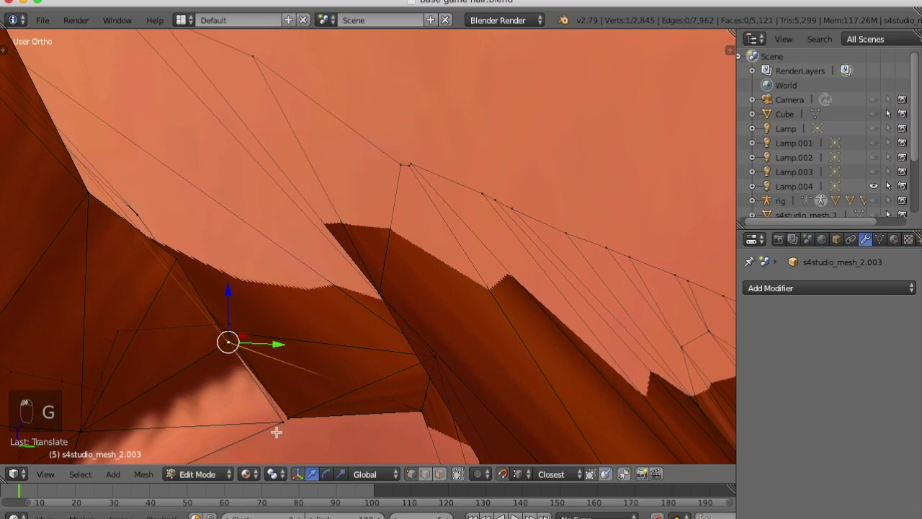
Snap the remaining vertices along the seam above the ear onto the adjacent strand's vertices to close the gap
key(g)
middle_drag(286, 419, 165, 319)
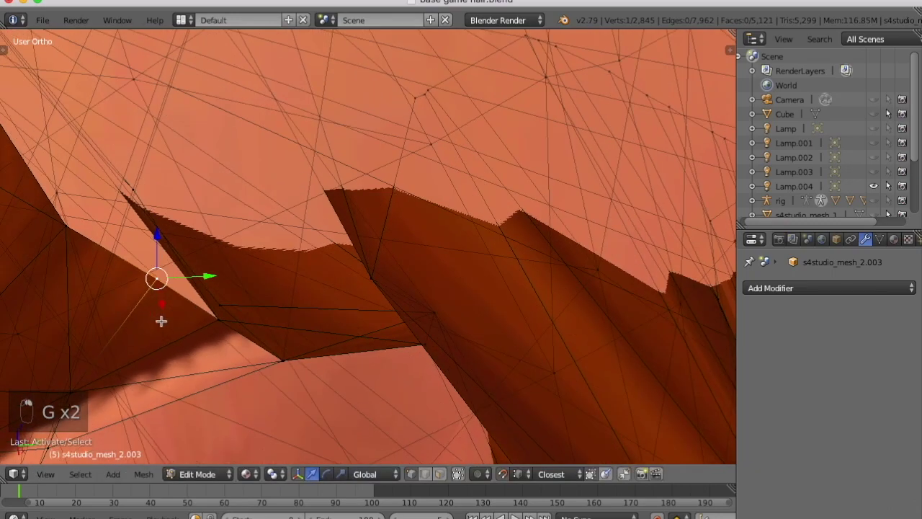
key(g)
click(156, 279)
middle_drag(156, 280, 28, 308)
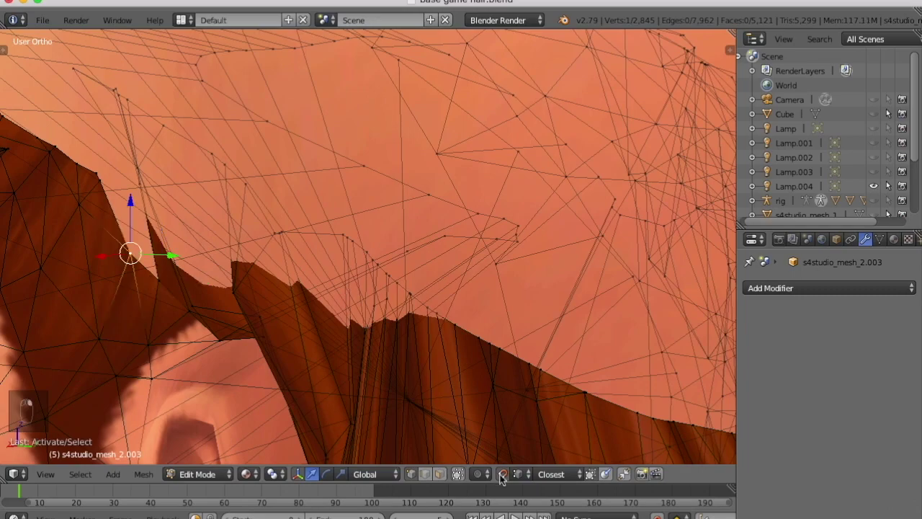
Turn off snapping and move the upper seam vertex above the ear toward the adjacent strand
key(g)
click(187, 254)
middle_drag(137, 336, 238, 279)
right_click(223, 281)
Remove doubles across all vertices of s4studio_mesh_2.003 and return to Object Mode
scroll(222, 281, up, 7)
key(a)
key(v)
key(c)
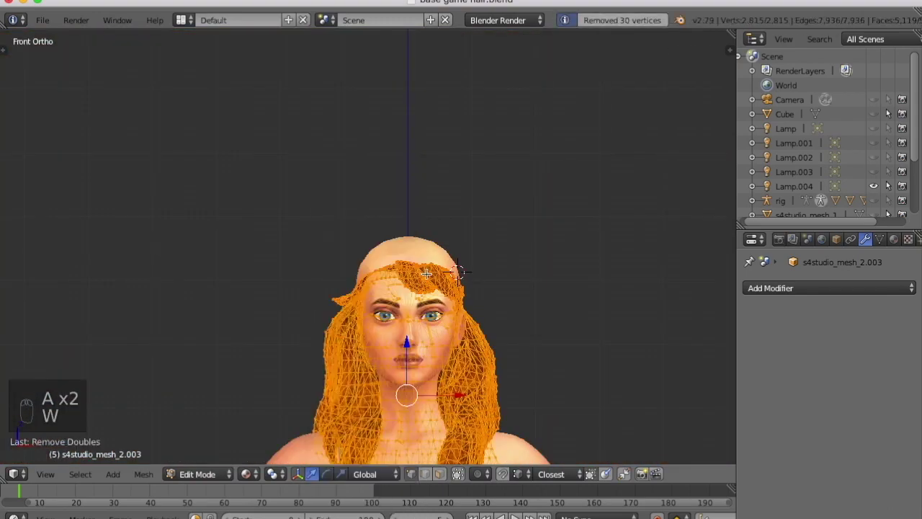
key(a)
key(Tab)
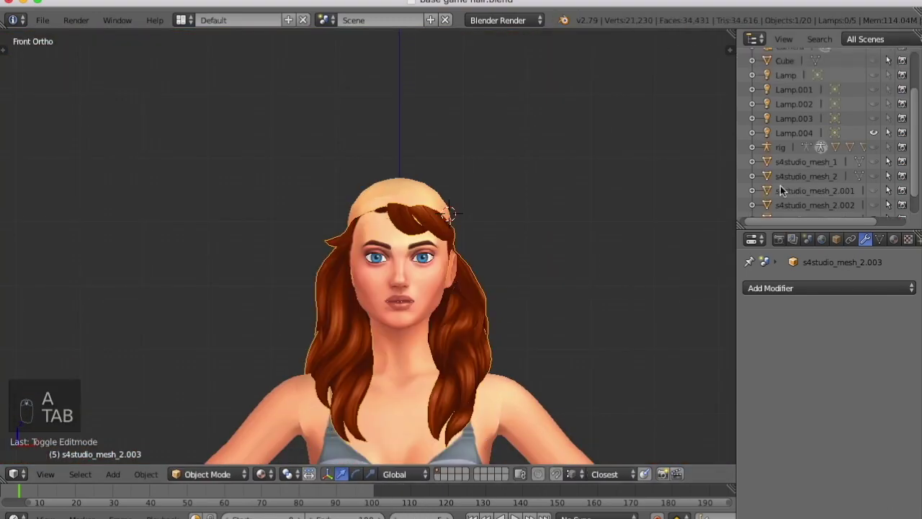
Show s4studio_mesh_3 with all its vertices selected, and deselect every vertex of s4studio_mesh_2.003
scroll(885, 212, down, 5)
click(874, 208)
click(817, 208)
key(Tab)
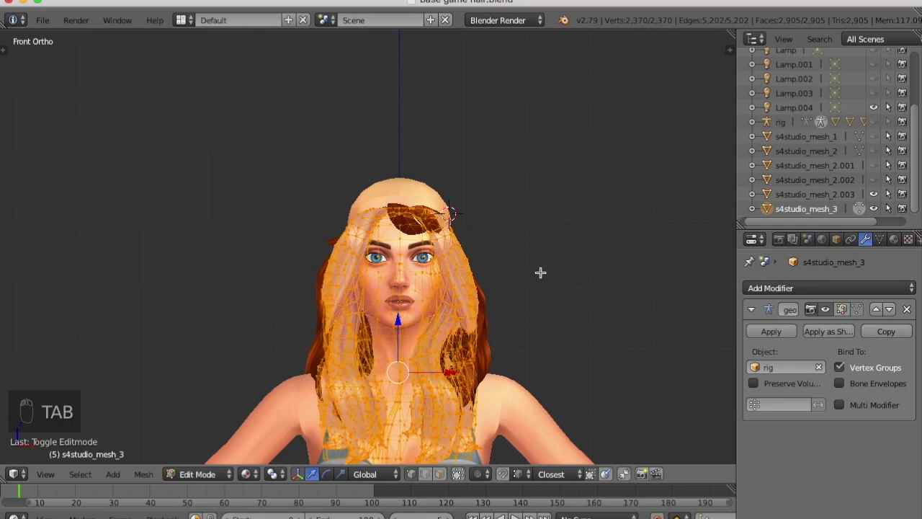
key(Tab)
right_click(423, 257)
key(Tab)
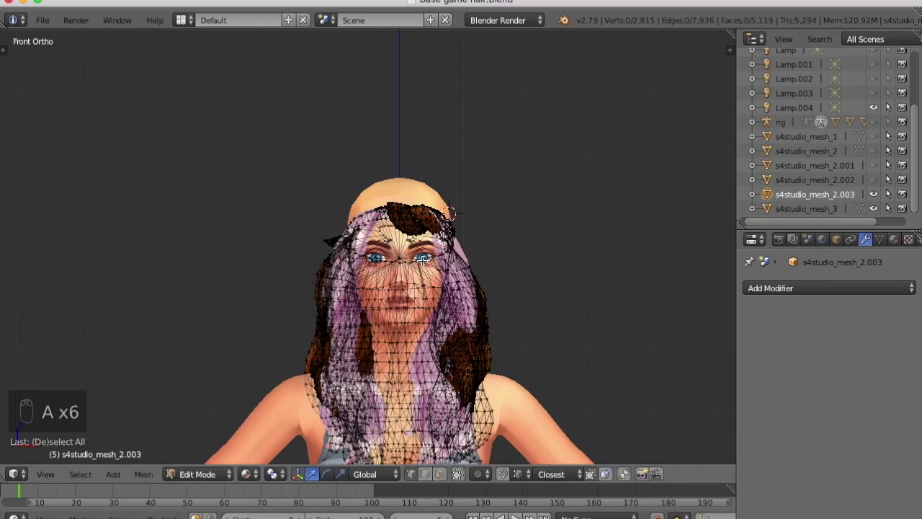
key(Tab)
Join s4studio_mesh_2.003 into s4studio_mesh_3 and delete the original hair's selected vertices
right_click(823, 208)
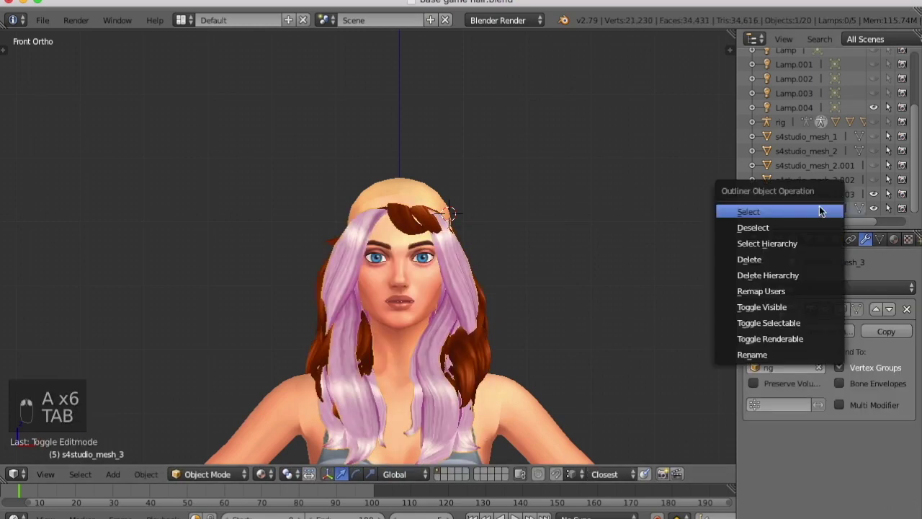
key(ctrl+j)
key(Tab)
key(x)
click(629, 286)
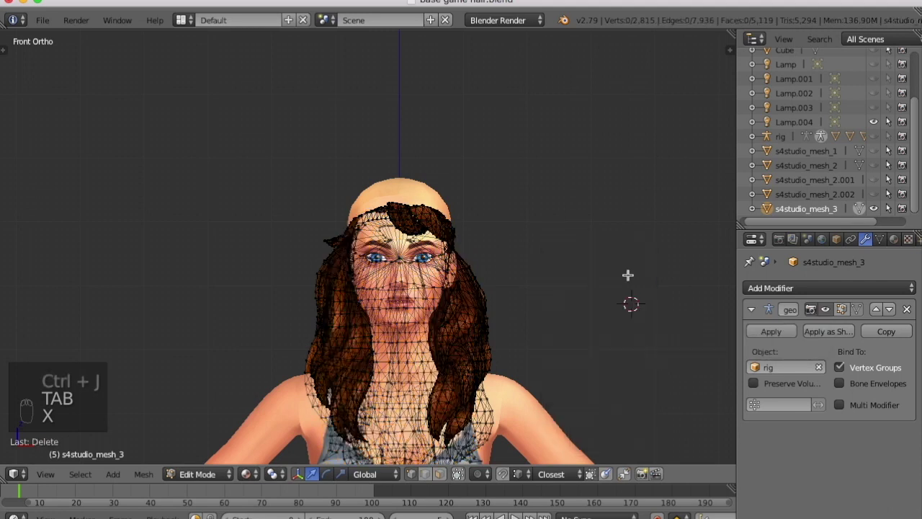
key(Tab)
Hide s4studio_mesh_3, then show s4studio_mesh_2.002 and make it the active object
click(872, 208)
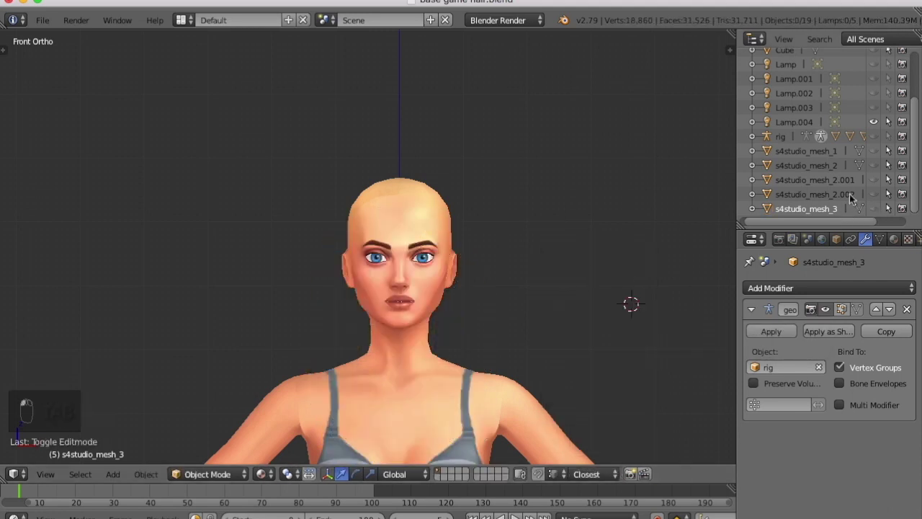
click(873, 194)
click(874, 166)
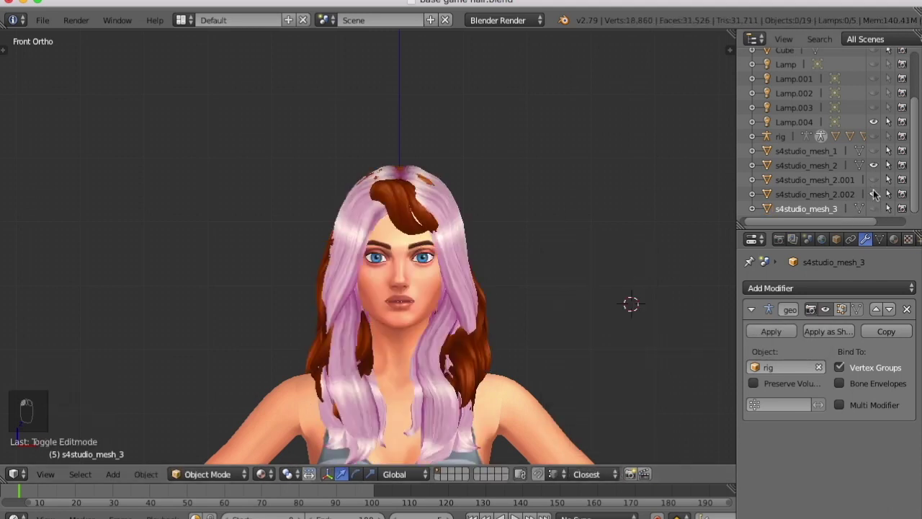
click(873, 165)
click(828, 194)
Remove doubles across all vertices of s4studio_mesh_2.002 and leave them deselected
key(Tab)
key(a)
key(a)
key(w)
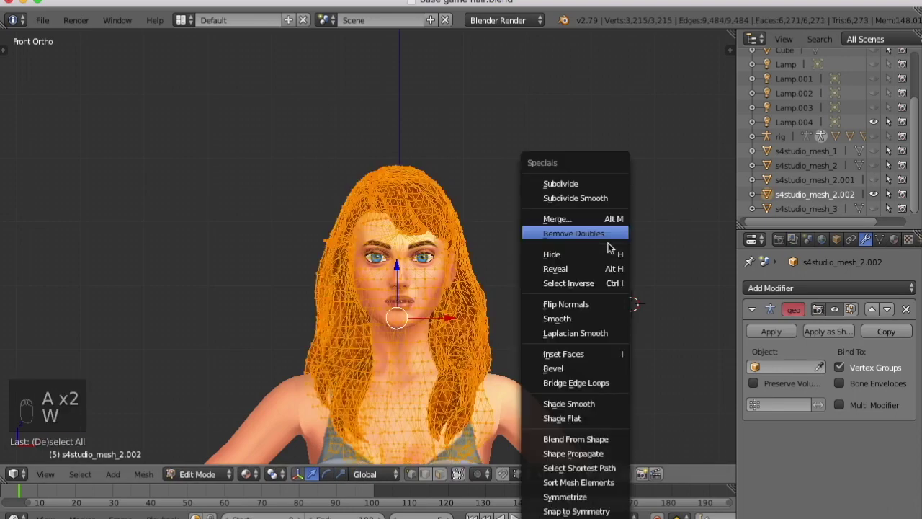
click(608, 233)
key(a)
key(Tab)
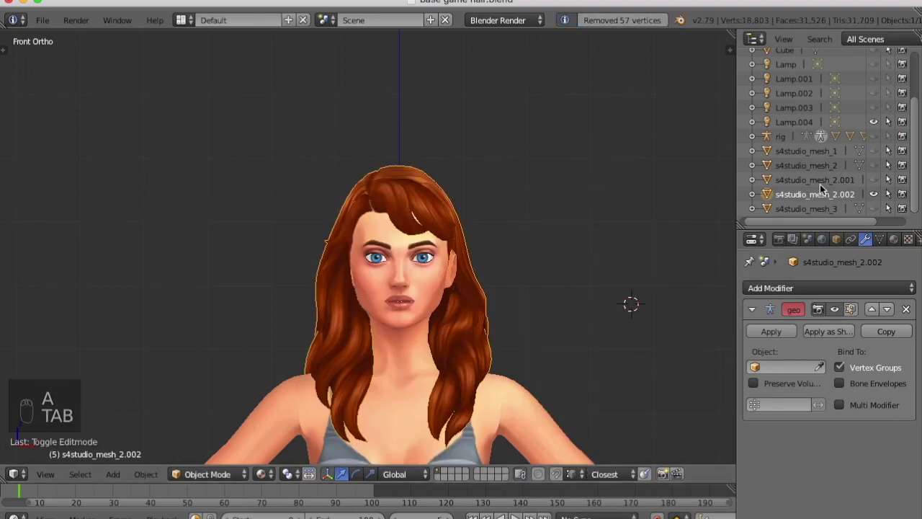
Show s4studio_mesh_2 and switch it from Weight Paint through Edit Mode to Object Mode
click(819, 167)
click(185, 472)
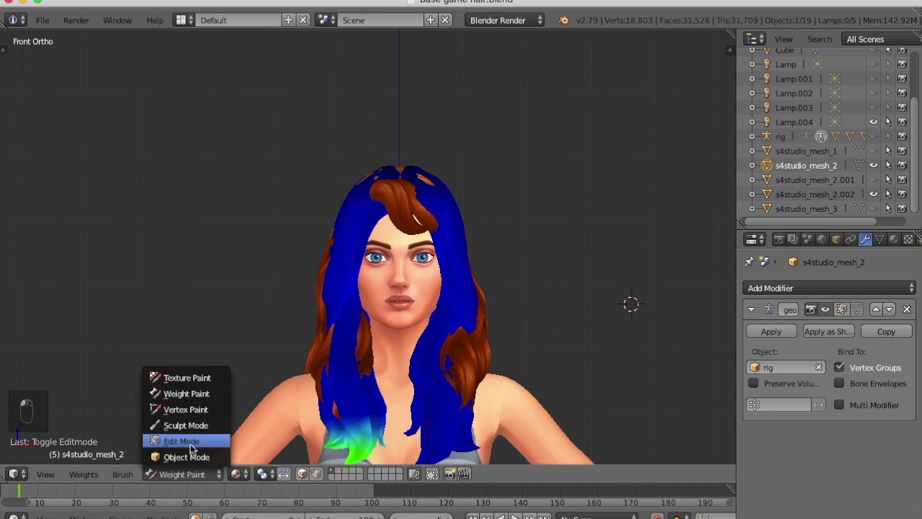
click(185, 437)
key(Tab)
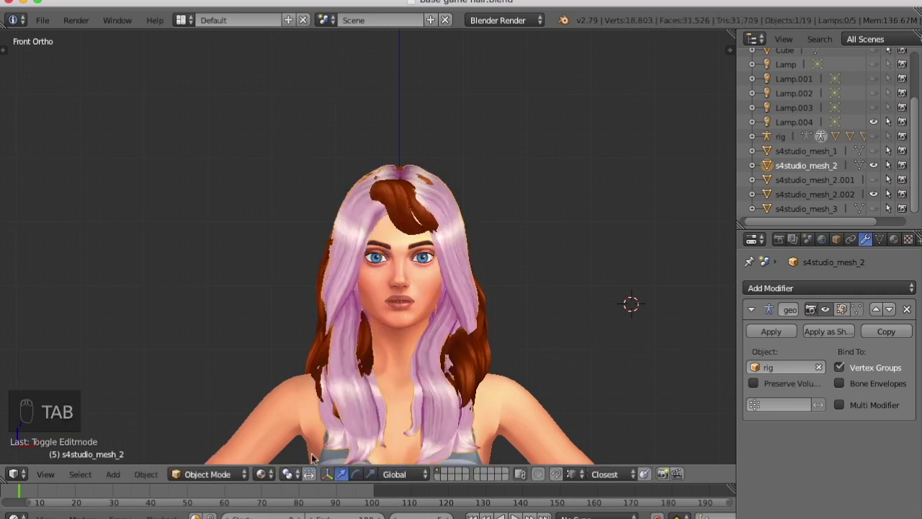
Join s4studio_mesh_2.002 into s4studio_mesh_2 and delete the original hair's selected vertices
ctrl+click(821, 193)
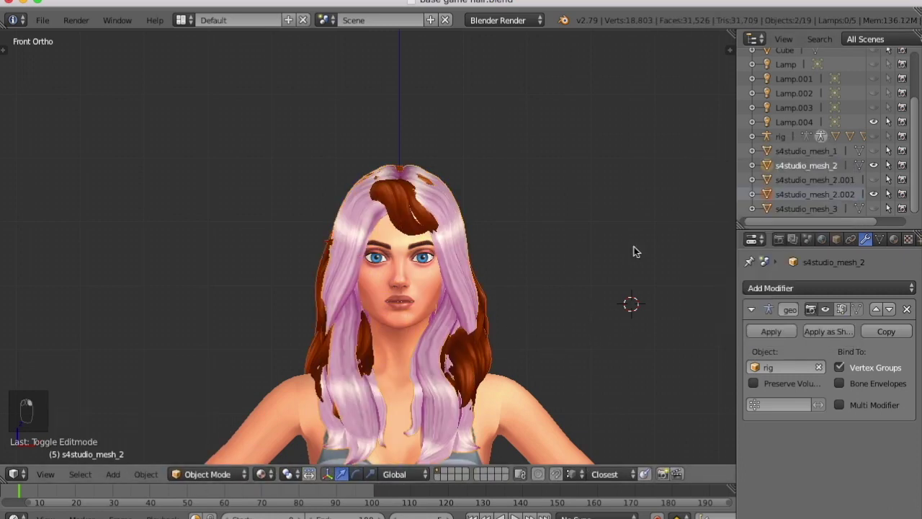
key(ctrl+j)
key(Tab)
key(x)
click(612, 249)
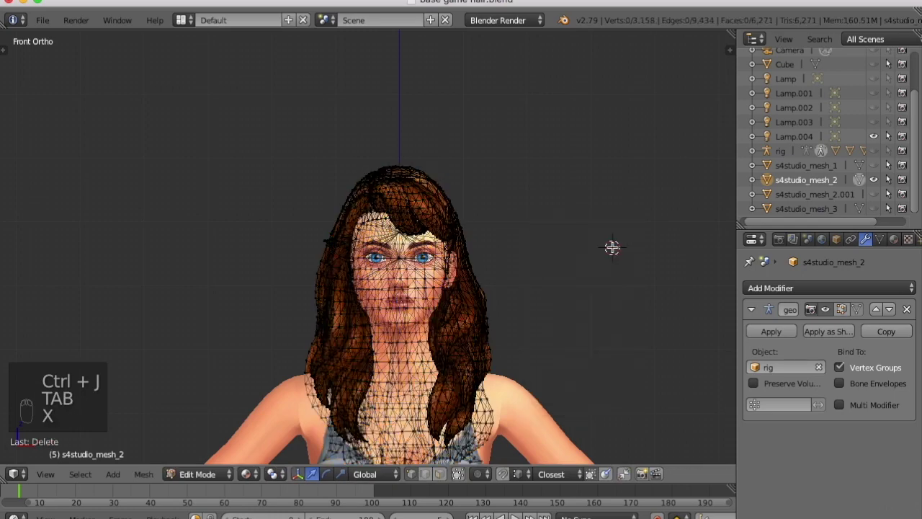
Return to Object Mode, hide s4studio_mesh_2, and show s4studio_mesh_2.001
key(Tab)
click(872, 188)
click(872, 195)
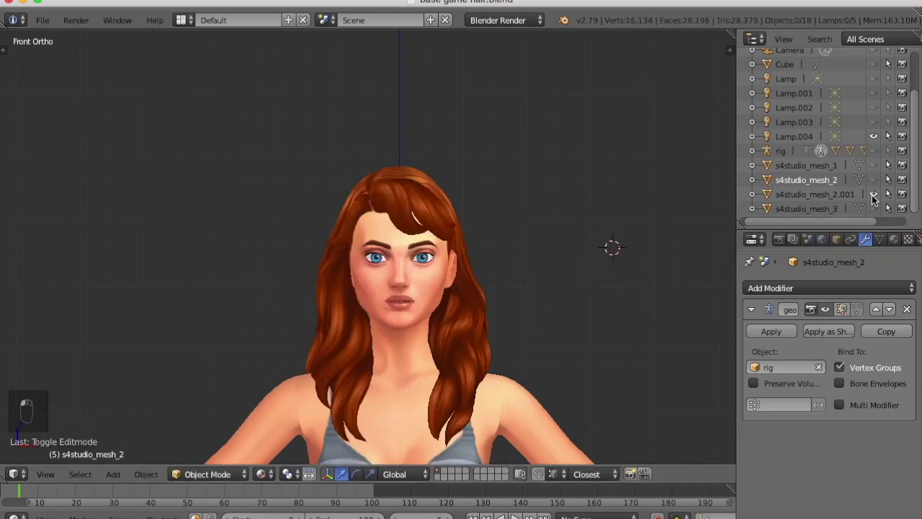
Hide s4studio_mesh_2.001 and show s4studio_mesh_1 together with the Cube for aligning the hat cut
click(873, 166)
click(873, 195)
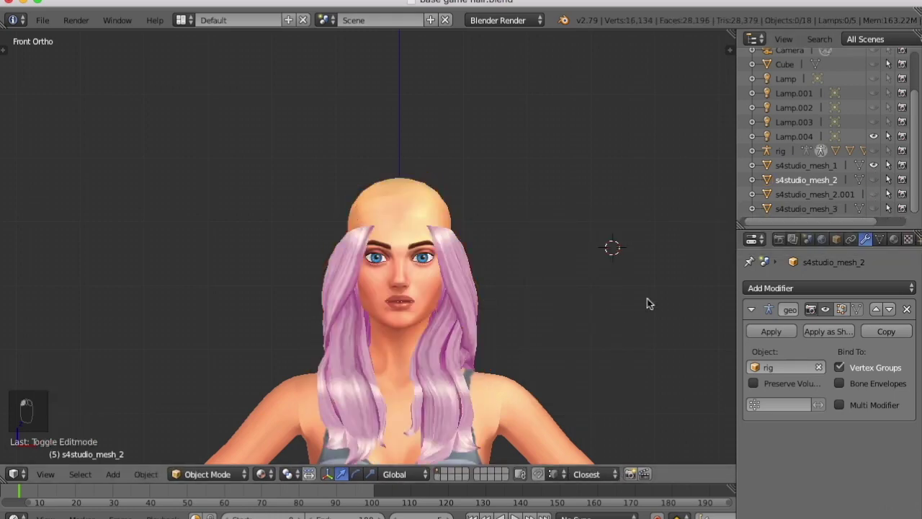
key(KP_3)
click(873, 64)
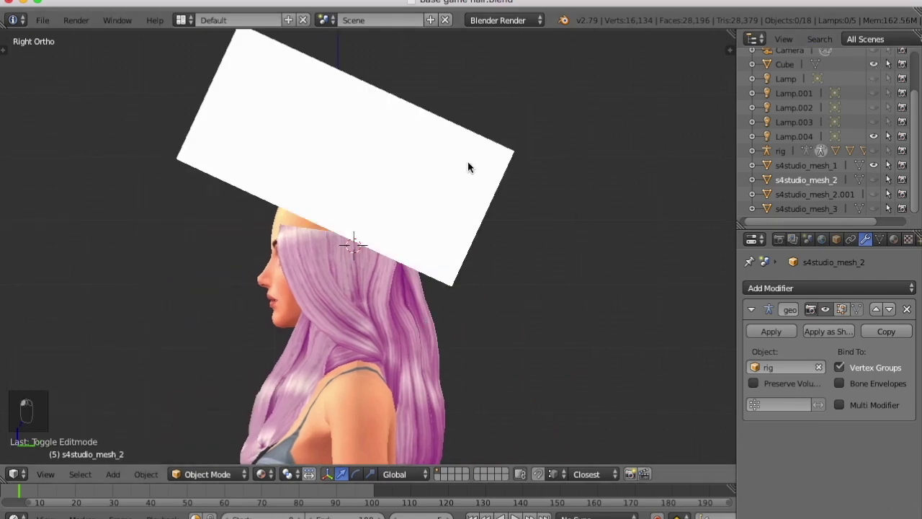
Rotate and reposition the Cube so its underside follows the cut line of s4studio_mesh_1
click(793, 69)
key(r)
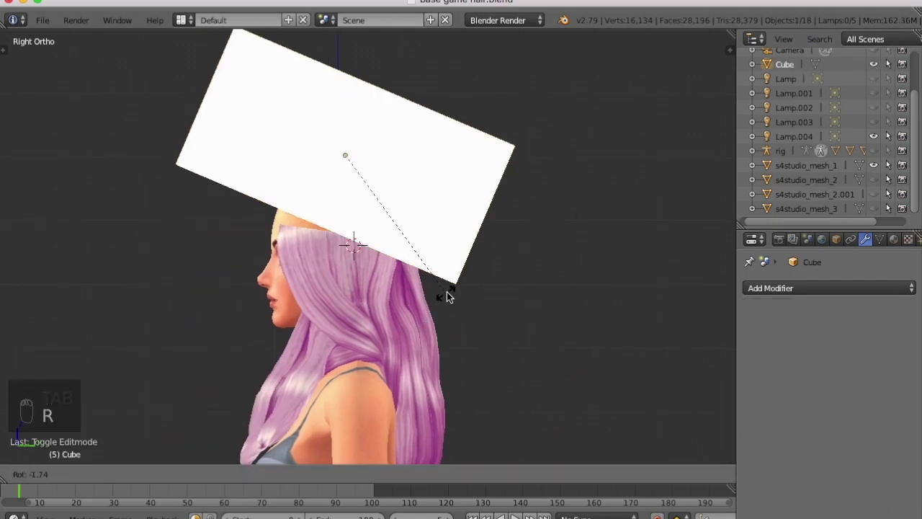
click(479, 269)
drag(342, 101, 348, 117)
key(KP_1)
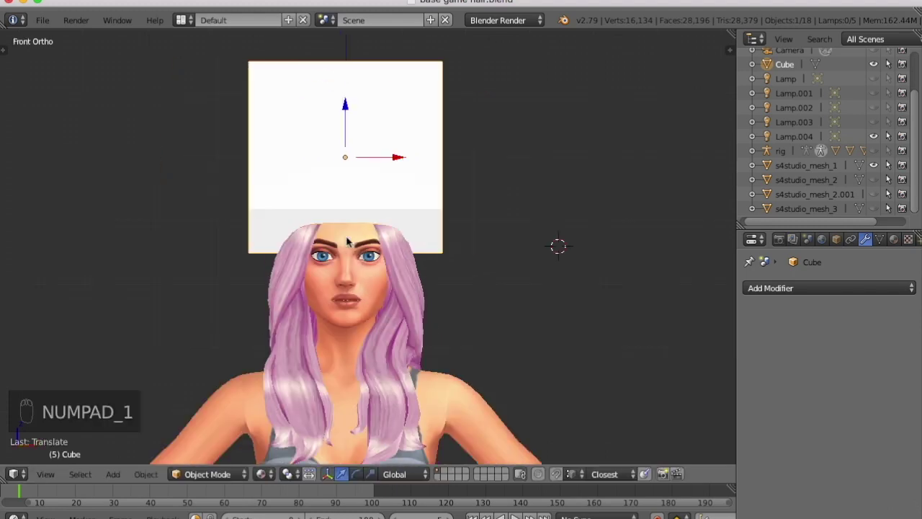
Replace the armature modifier on s4studio_mesh_2.001 with a Boolean that subtracts the Cube, and apply it
click(820, 193)
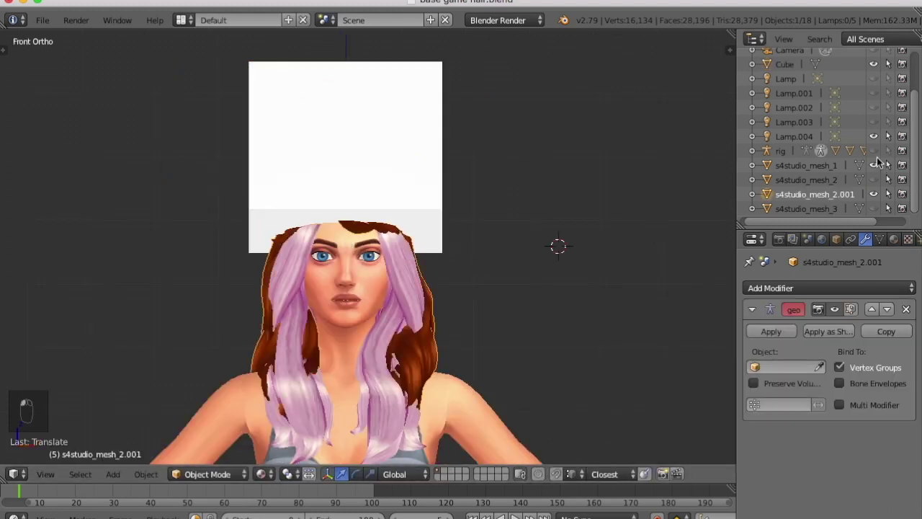
click(905, 310)
click(792, 288)
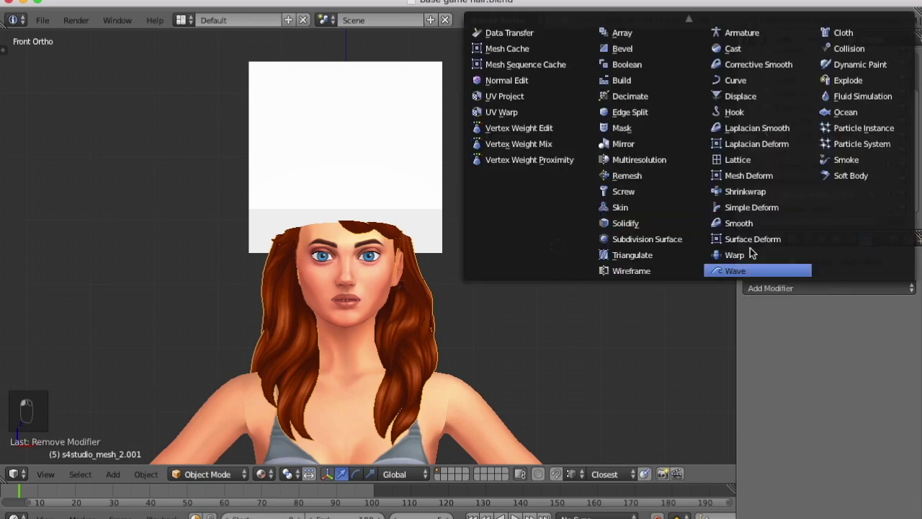
click(660, 73)
click(787, 367)
click(871, 367)
click(777, 229)
click(785, 331)
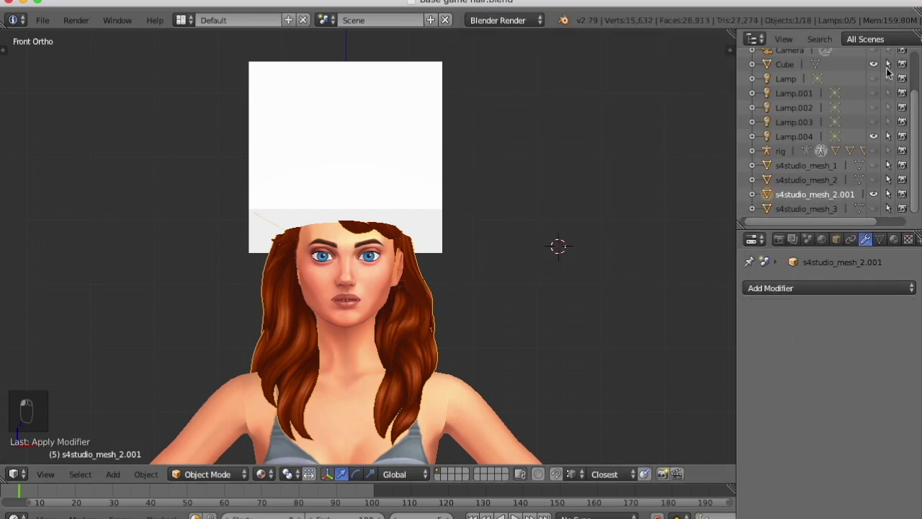
Delete the Cube object and remove the geometry left selected by the cut in s4studio_mesh_2.001
right_click(779, 70)
click(781, 118)
middle_drag(562, 299, 486, 352)
key(Tab)
middle_drag(473, 249, 373, 113)
key(x)
click(371, 133)
middle_drag(425, 255, 321, 314)
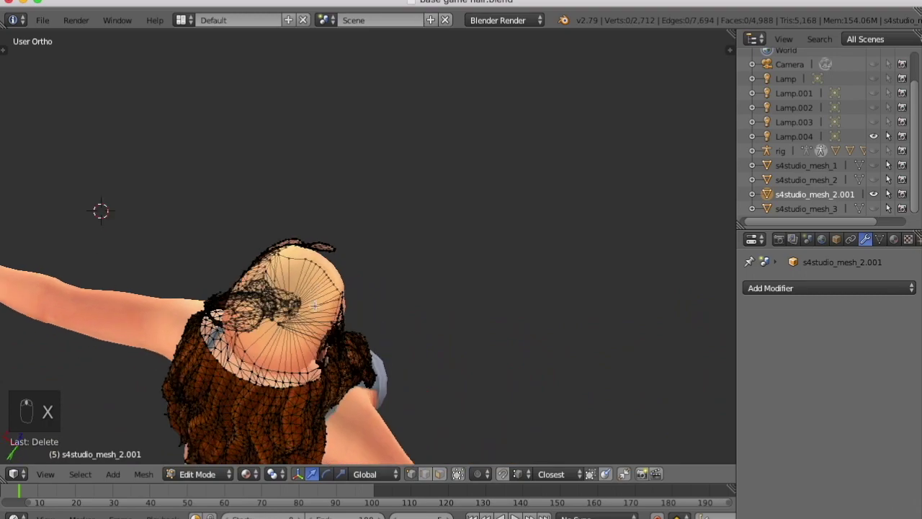
Select the leftover flat cap faces closing the cut hair and delete only the faces
scroll(312, 237, up, 8)
click(439, 473)
right_click(284, 283)
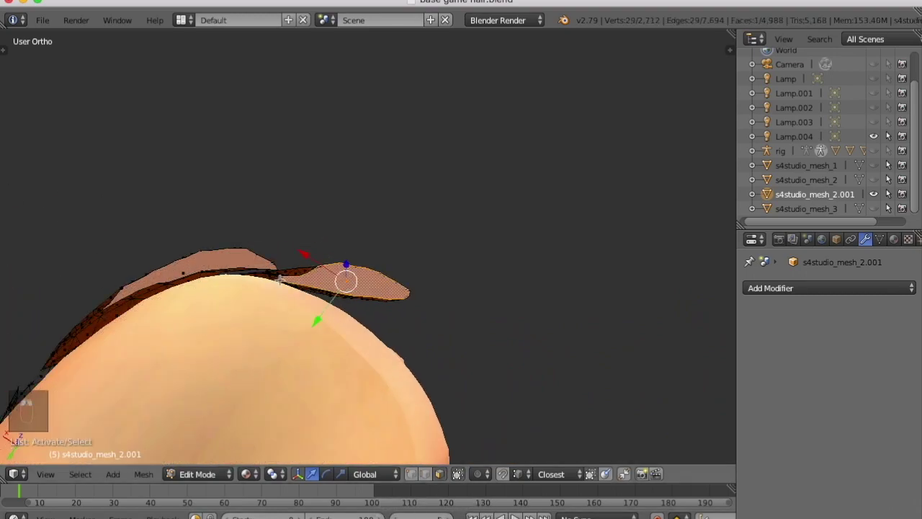
key(x)
click(240, 296)
Circle-select the hairline faces around the character's left temple and ear
middle_drag(240, 296, 331, 130)
scroll(332, 131, up, 3)
key(c)
drag(317, 144, 310, 216)
shift+middle_drag(338, 194, 314, 266)
key(c)
drag(292, 205, 347, 152)
middle_drag(348, 152, 406, 167)
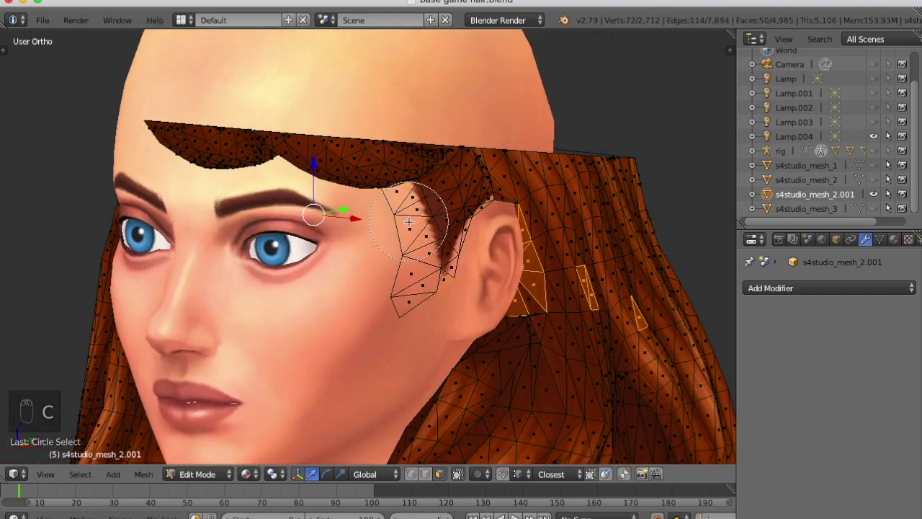
drag(408, 221, 407, 282)
right_click(408, 282)
middle_drag(531, 273, 460, 248)
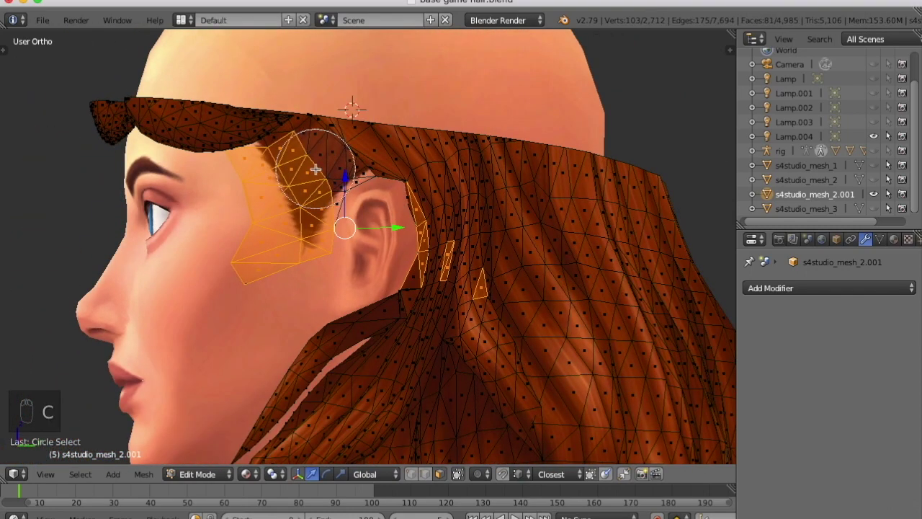
Remove the hair strand faces caught by mistake behind the ear from the selection
scroll(325, 199, down, 4)
middle_drag(353, 232, 461, 348)
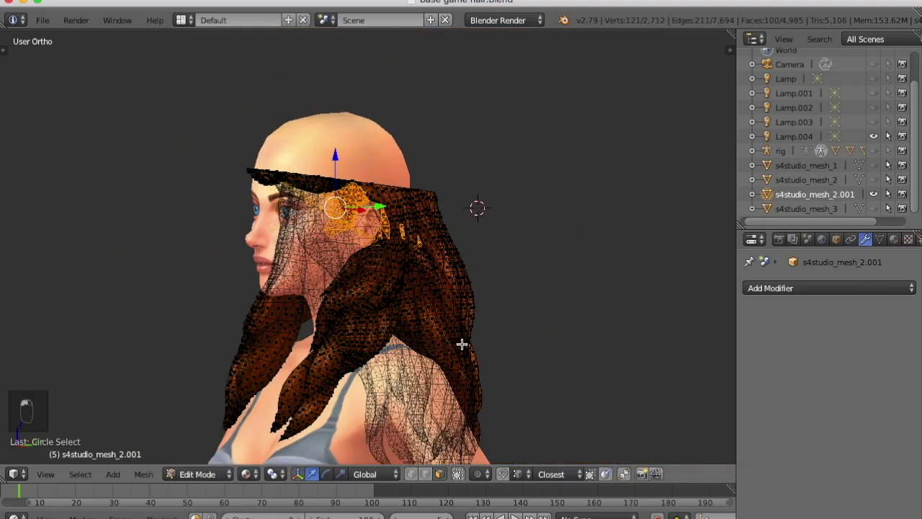
middle_drag(409, 232, 411, 260)
right_click(411, 260)
middle_drag(353, 288, 26, 446)
middle_drag(316, 364, 340, 271)
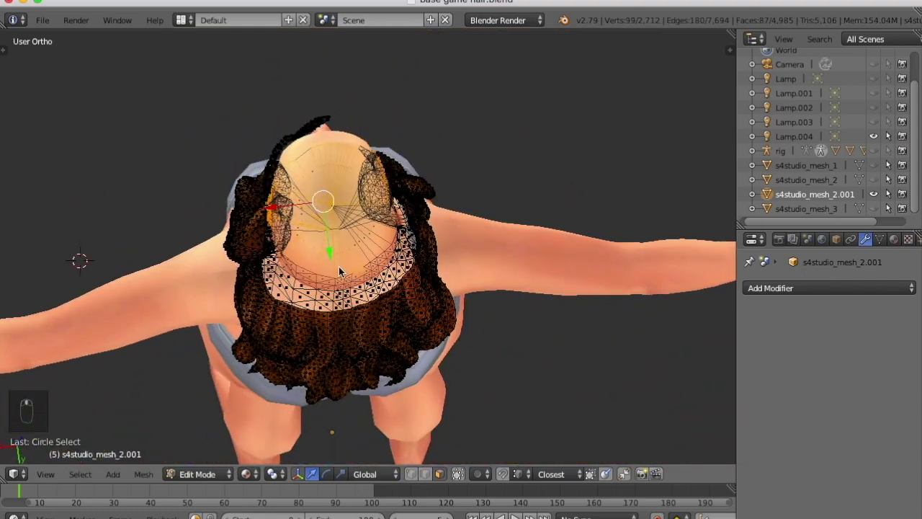
middle_click(330, 201)
right_click(329, 201)
Circle-select the hairline pieces at the character's right temple, clear stray vertices from the selection, and hide the pieces
mouse_move(330, 200)
middle_down()
mouse_move(389, 173)
mouse_move(564, 172)
mouse_move(497, 162)
middle_up()
scroll(326, 224, up, 4)
mouse_move(302, 257)
middle_down()
mouse_move(324, 249)
mouse_move(422, 268)
mouse_move(403, 259)
middle_up()
key(c)
click(325, 182)
right_click(325, 181)
mouse_move(326, 181)
middle_down()
mouse_move(432, 136)
mouse_move(461, 169)
middle_up()
key(c)
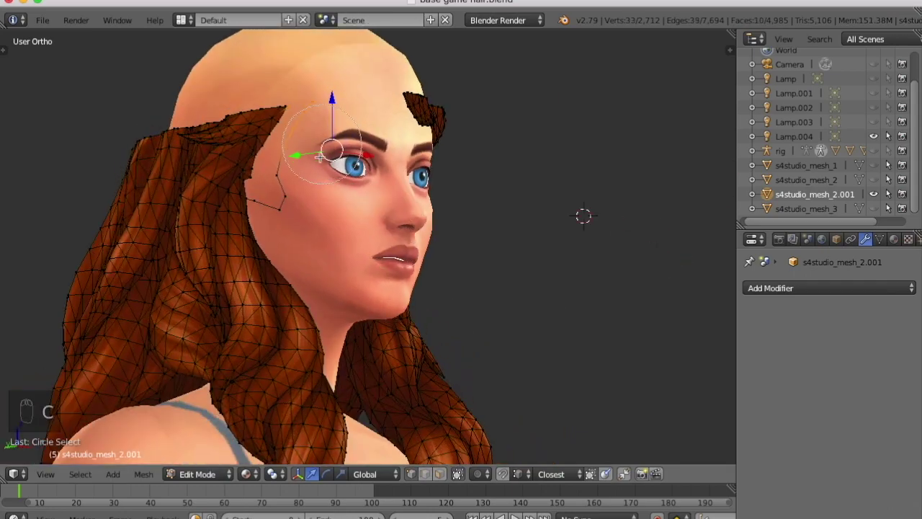
right_click(284, 83)
mouse_move(284, 82)
middle_down()
mouse_move(355, 280)
mouse_move(89, 167)
mouse_move(108, 171)
middle_up()
key(c)
middle_click(447, 229)
right_click(454, 233)
mouse_move(454, 232)
middle_down()
mouse_move(415, 247)
mouse_move(184, 250)
middle_up()
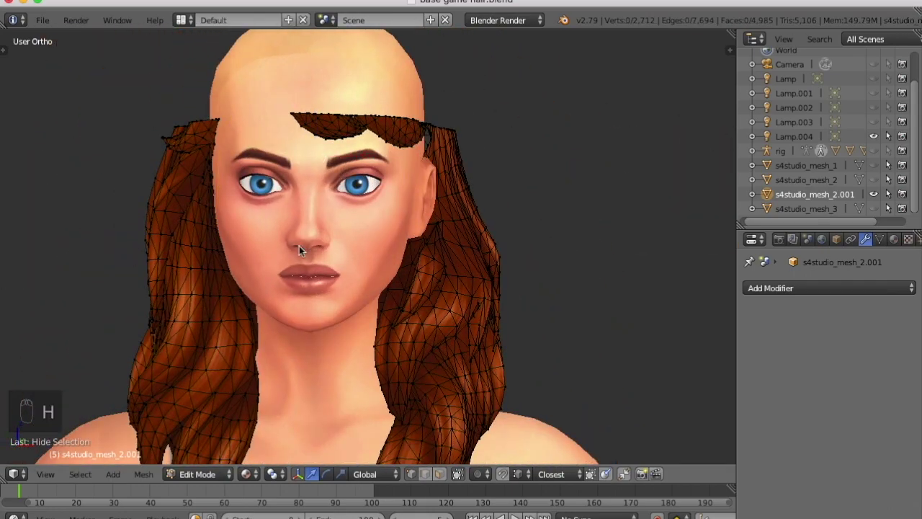
Remove doubles across all visible vertices of s4studio_mesh_2.001 and deselect everything
key(a)
key(w)
click(298, 245)
key(a)
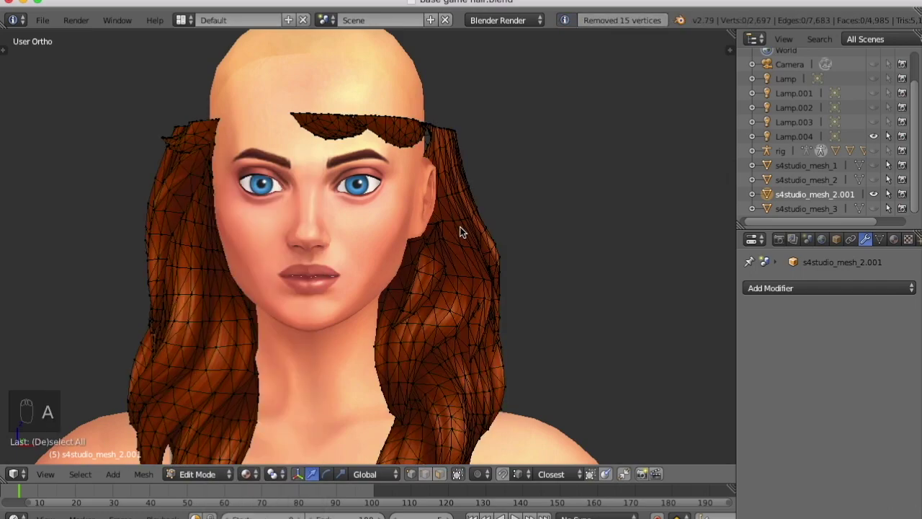
Reveal the hidden hairline pieces, remove their doubles, and hide them again
key(alt+h)
key(w)
key(h)
middle_drag(461, 226, 876, 206)
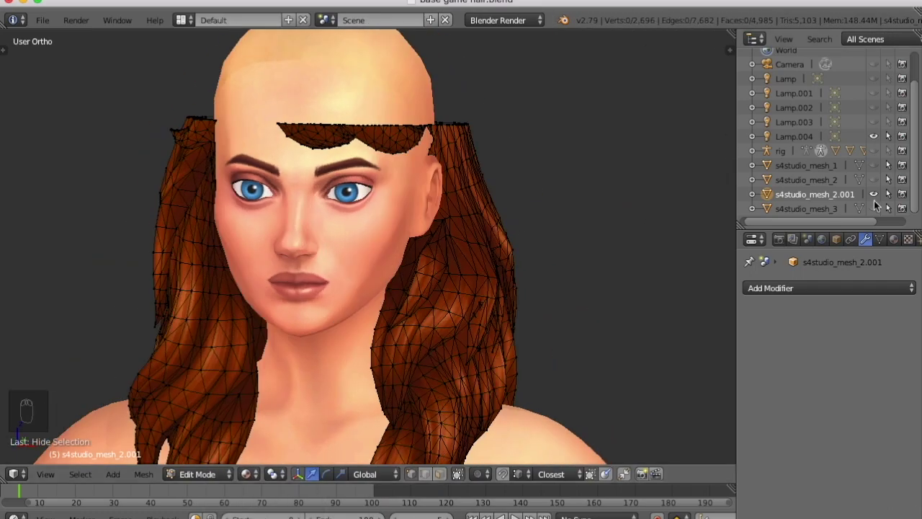
Show s4studio_mesh_1 as reference and select the open edge loop along the cut of s4studio_mesh_2.001
click(873, 208)
click(874, 165)
middle_drag(635, 399, 324, 310)
alt+right_click(340, 336)
middle_drag(282, 261, 622, 234)
mouse_move(584, 284)
middle_down()
mouse_move(378, 362)
mouse_move(389, 220)
mouse_move(373, 210)
middle_up()
Deselect the fringe vertices near the temple so only the side and back cut edge stays selected
scroll(373, 210, up, 6)
key(c)
middle_drag(346, 275, 408, 250)
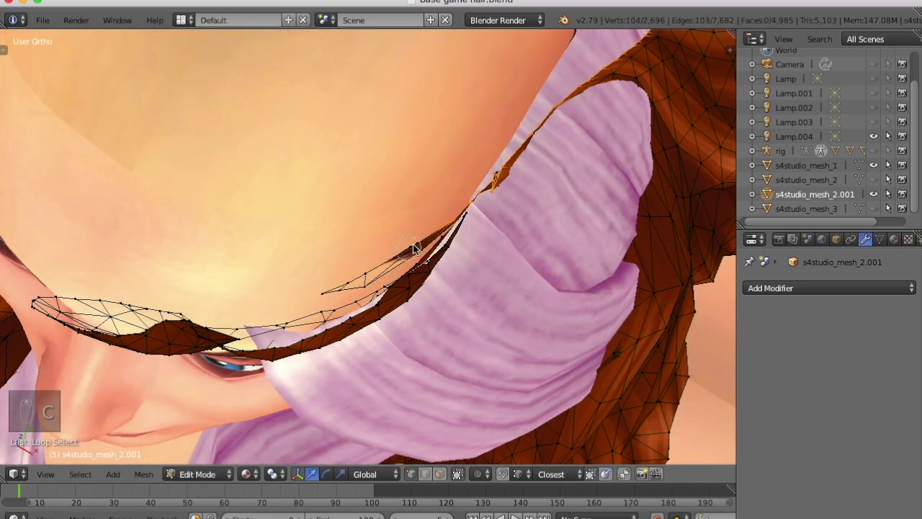
right_click(451, 220)
middle_drag(451, 220, 494, 348)
scroll(582, 308, down, 6)
scroll(523, 257, up, 2)
Enable proportional editing, scale the selected cut edge inward, and move its back toward the head
shift+middle_drag(547, 217, 537, 296)
click(483, 474)
click(509, 412)
key(s)
scroll(605, 335, down, 10)
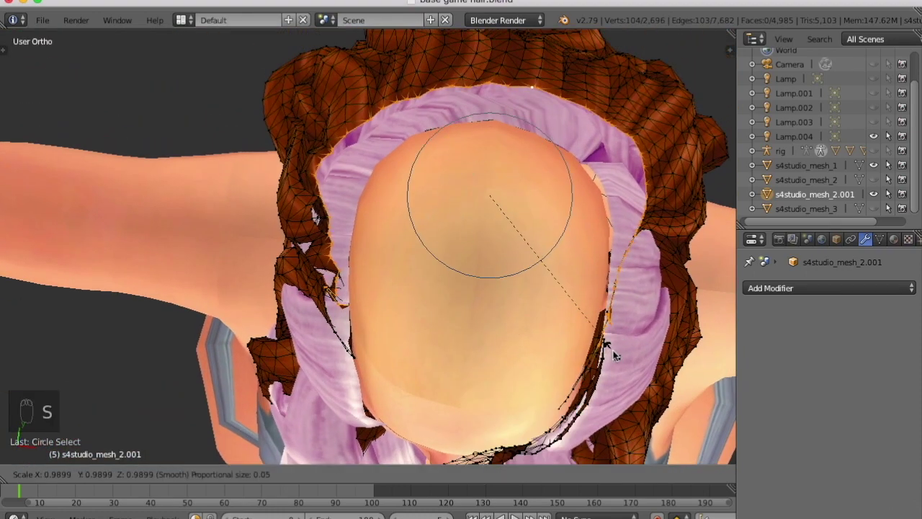
click(548, 269)
drag(499, 144, 498, 151)
Deselect vertices at the side of the cut edge, shrink the remaining edge further, and move it toward the head
key(c)
middle_drag(601, 341, 611, 289)
right_click(606, 338)
key(s)
click(594, 342)
key(c)
key(s)
click(491, 360)
drag(477, 128, 477, 138)
Scale the selected cut edge along the X axis and undo the stray Rip operation
key(s)
key(x)
click(565, 345)
key(v)
key(super+z)
Deselect the side vertices on the character's right and scale the rest of the back cut edge inward
key(c)
middle_click(353, 290)
key(Escape)
key(s)
click(564, 389)
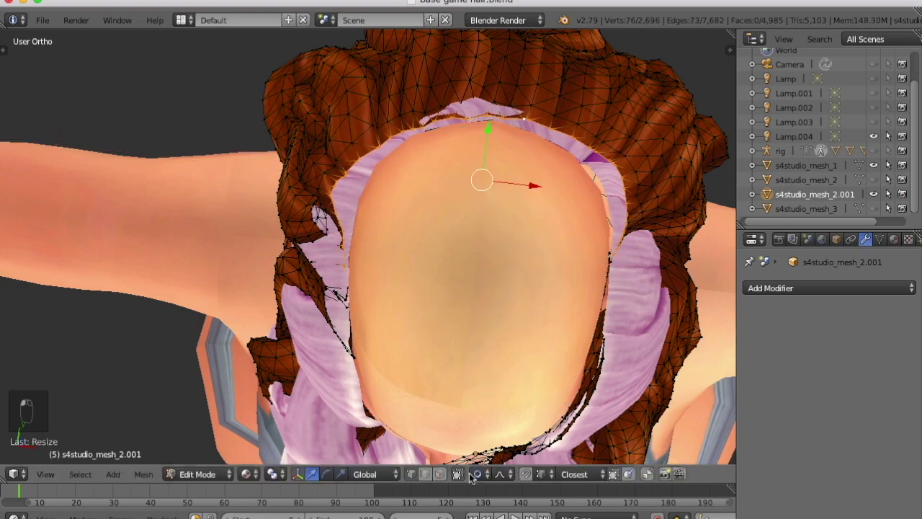
Allow selection through the mesh, deselect the end vertices on both sides, and scale the cut edge along X
click(461, 474)
key(c)
middle_click(344, 259)
key(c)
middle_click(612, 252)
key(s)
key(x)
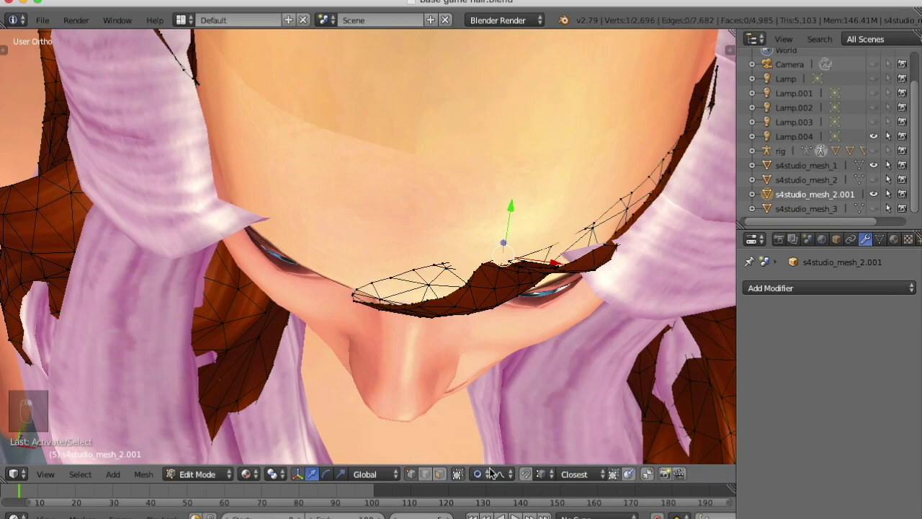
Limit selection to visible vertices again, select a vertex on the fringe's cut edge, and nudge it into place
click(459, 474)
key(c)
key(a)
middle_drag(508, 218, 390, 173)
right_click(374, 216)
drag(390, 167, 390, 162)
Select the fringe's cut edge loop, scale it along Y, and move it along Y against the forehead
middle_drag(390, 162, 560, 307)
key(a)
alt+right_click(461, 186)
key(s)
key(y)
click(469, 274)
key(g)
key(y)
click(456, 158)
Circle-select the vertices at the side end of the fringe and nudge them closer to the head
key(a)
key(c)
middle_drag(565, 236, 584, 252)
drag(603, 207, 600, 209)
key(a)
Select an edge loop on the side of the cut hair and rotate, scale, and move it to fit
middle_drag(599, 210, 603, 400)
key(KP_1)
scroll(539, 260, down, 5)
key(Tab)
key(Tab)
alt+right_click(471, 383)
key(r)
click(482, 388)
key(s)
click(478, 408)
key(g)
Select another edge loop on the cut hair, scale it, and move it toward the head
alt+right_click(589, 436)
key(s)
click(589, 439)
key(g)
Circle-select vertices along the cut edge, move them with smooth proportional editing to fit the head, and return to Object Mode
key(c)
key(c)
drag(652, 409, 655, 413)
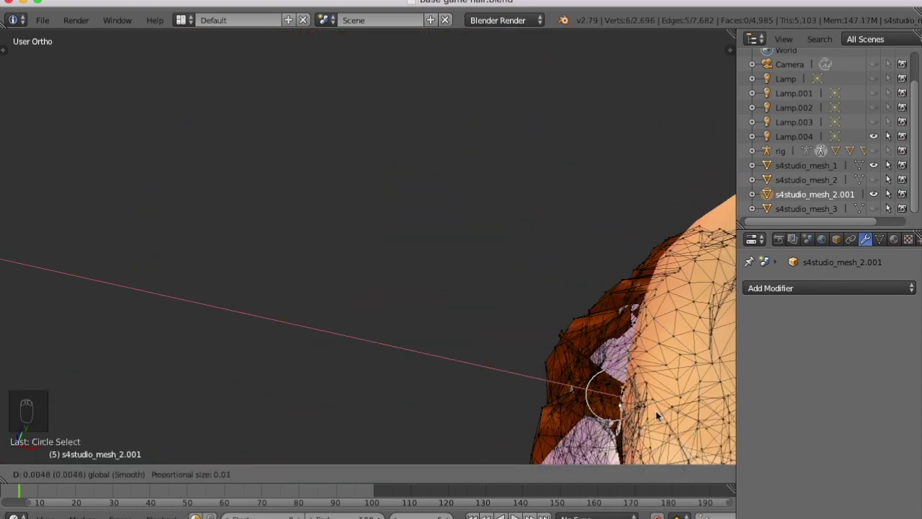
click(655, 412)
key(KP_1)
key(a)
key(a)
key(Tab)
key(Tab)
key(a)
key(a)
key(a)
key(Tab)
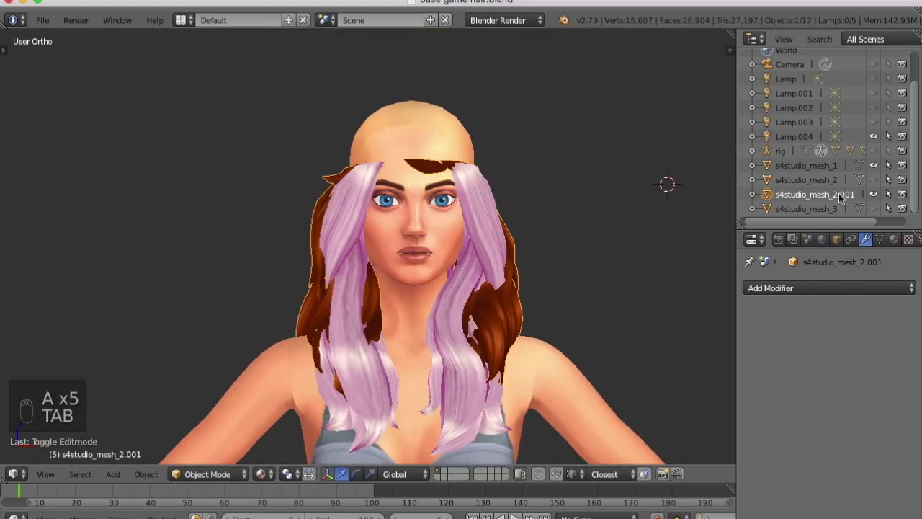
click(828, 167)
key(Tab)
key(Tab)
right_click(792, 167)
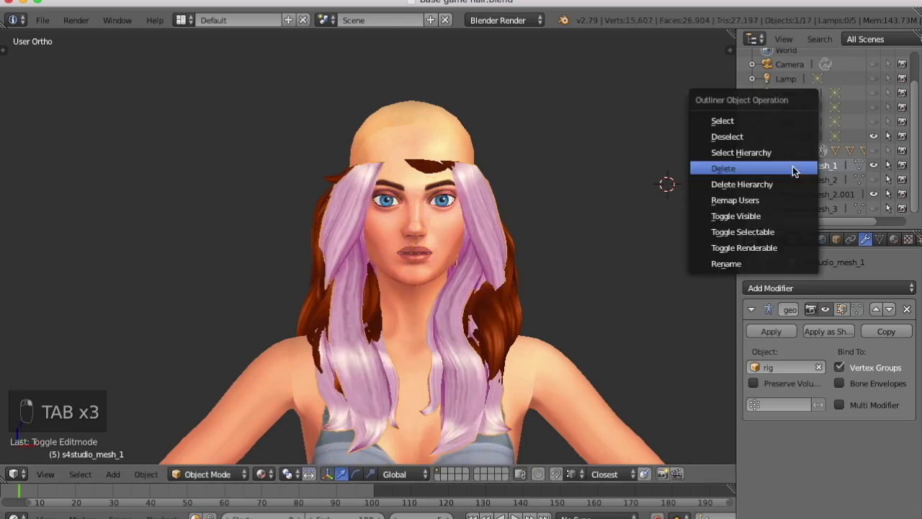
click(793, 168)
key(super)
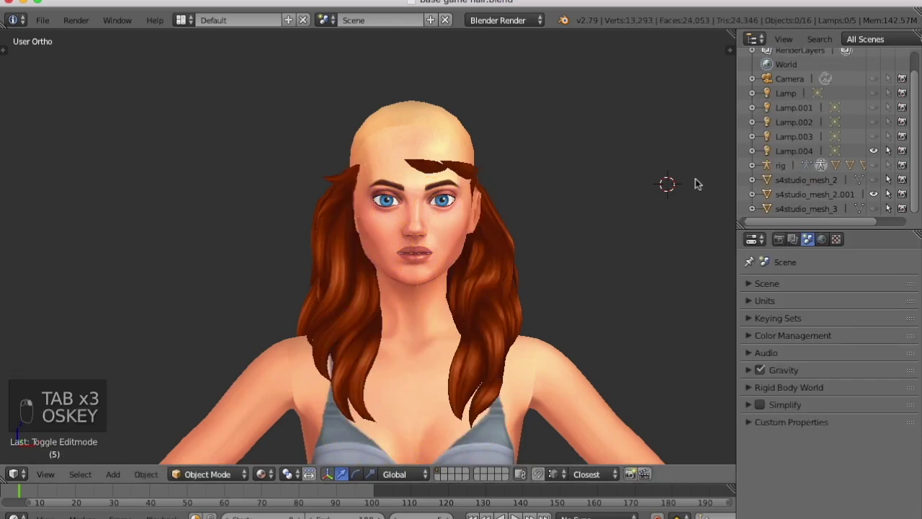
key(super+z)
Select s4studio_mesh_1 and s4studio_mesh_2.001 and join them into s4studio_mesh_1
right_click(805, 180)
click(792, 131)
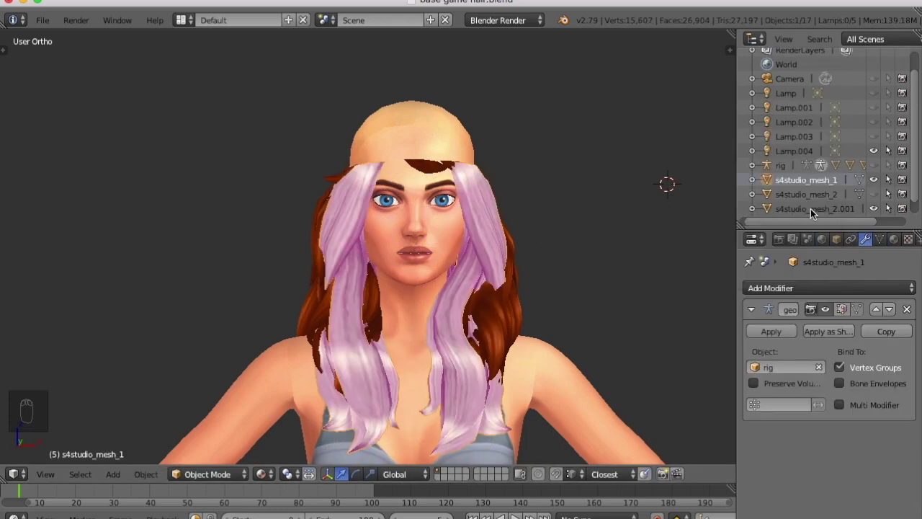
right_click(810, 209)
click(810, 209)
key(ctrl+j)
Delete the selected original base game hair vertices from the joined s4studio_mesh_1
key(Tab)
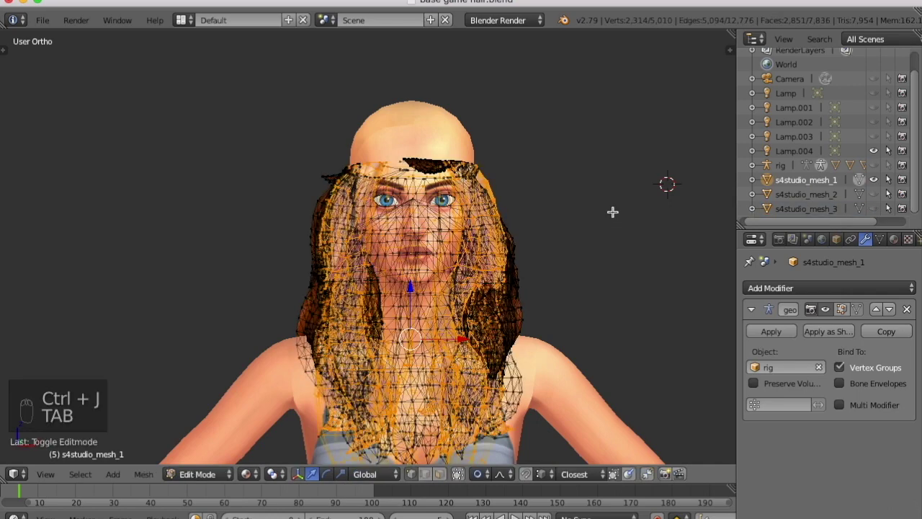
key(x)
click(617, 181)
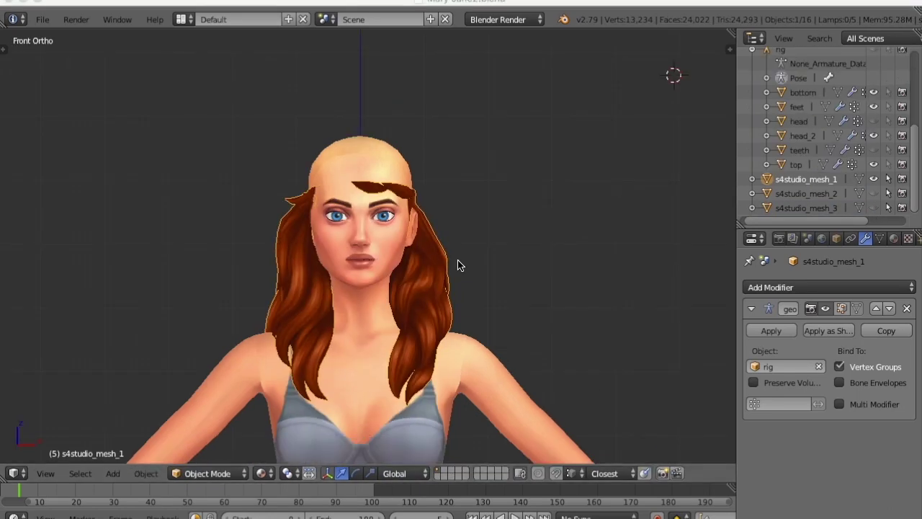
Switch to solid shading and put s4studio_mesh_1 in Weight Paint mode with the b__Head__ vertex group active
click(261, 472)
click(277, 419)
click(218, 472)
click(216, 392)
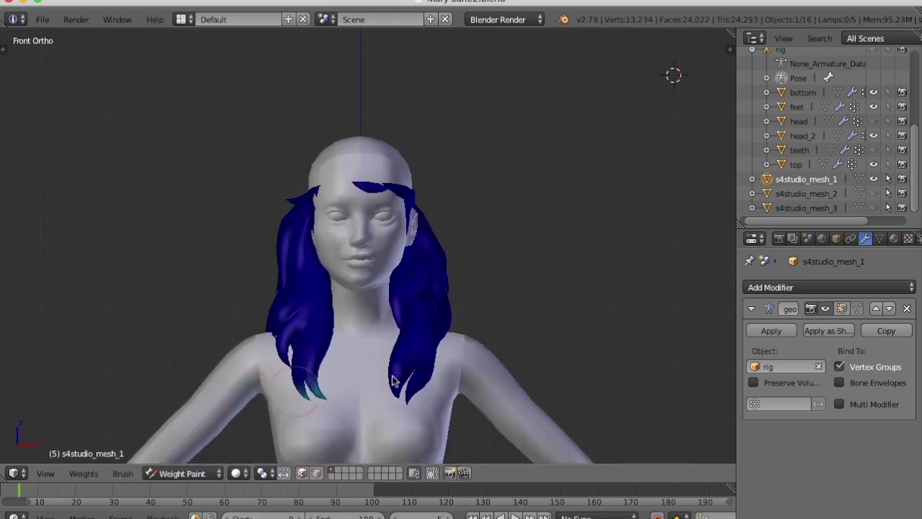
click(879, 239)
click(842, 408)
Paint b__Head__ weight along the hair's cut edge with the Add brush at weight 1.000 and strength 0.200
middle_drag(669, 252, 508, 256)
scroll(301, 188, up, 5)
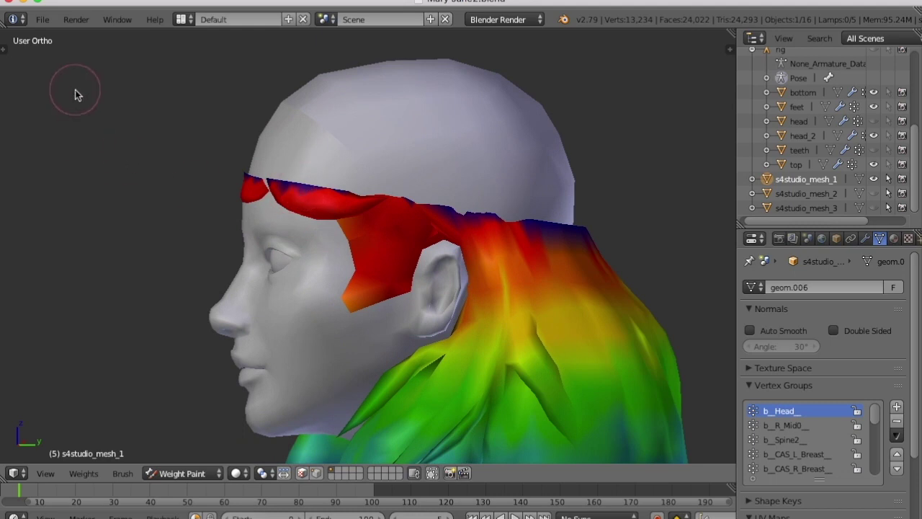
key(t)
scroll(69, 102, up, 8)
click(70, 126)
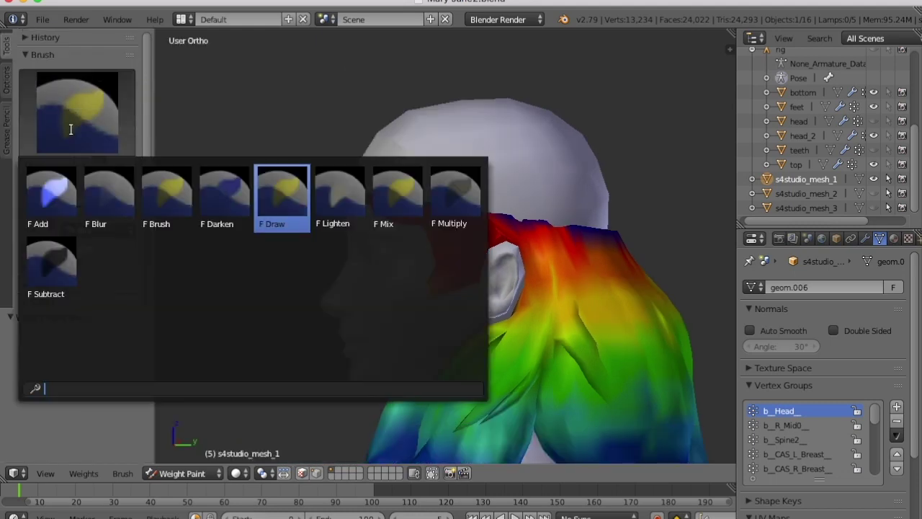
click(54, 176)
drag(486, 213, 628, 232)
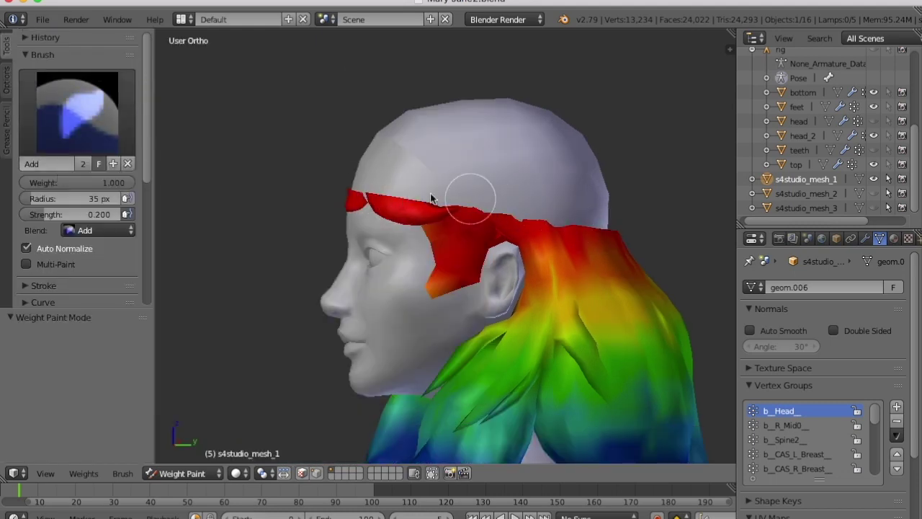
middle_drag(641, 220, 221, 183)
middle_drag(596, 186, 514, 201)
Smooth the b__Head__ weights over the hair with the Blur brush at radius 137 px and strength 0.609
scroll(405, 203, down, 5)
mouse_move(403, 261)
shift+middle_down()
mouse_move(429, 186)
mouse_move(411, 243)
mouse_move(314, 200)
shift+middle_up()
click(77, 108)
click(129, 193)
key(f)
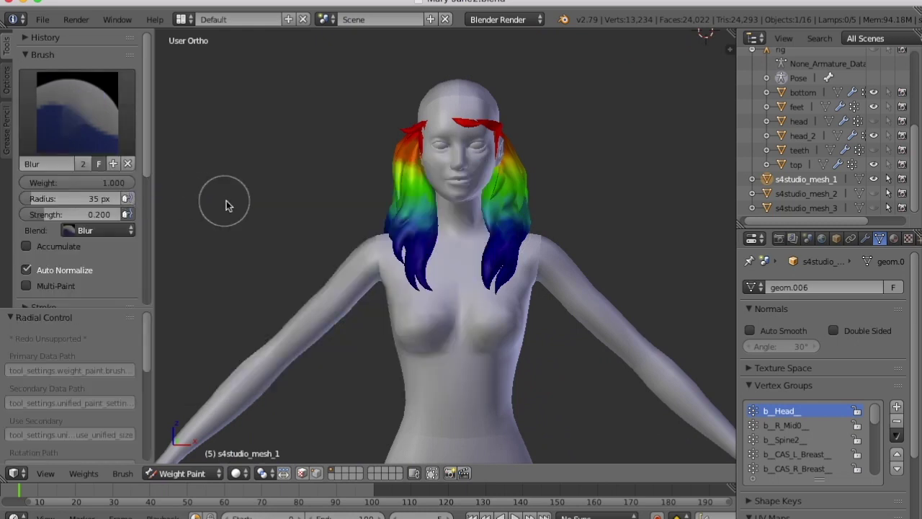
click(304, 214)
mouse_move(508, 214)
middle_down()
mouse_move(445, 214)
mouse_move(422, 189)
middle_up()
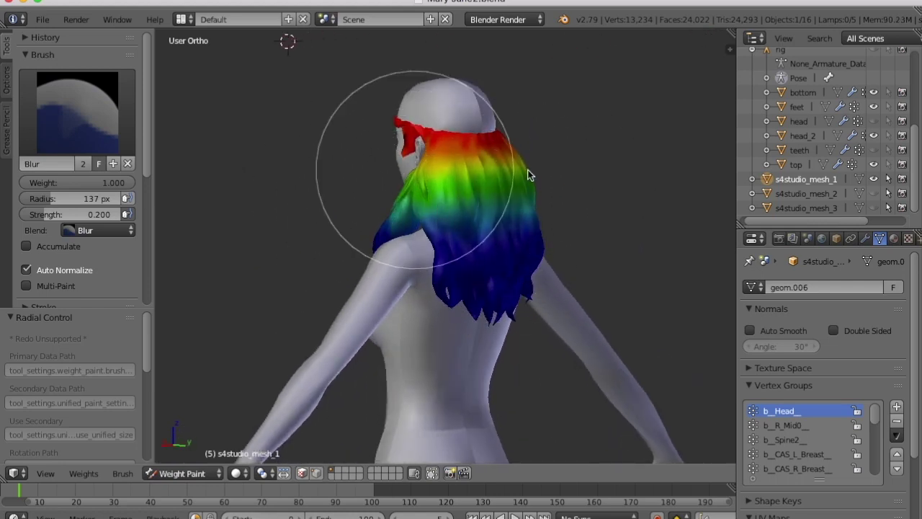
drag(471, 218, 378, 168)
mouse_move(533, 212)
middle_down()
mouse_move(375, 220)
mouse_move(474, 218)
middle_up()
mouse_move(447, 174)
middle_down()
mouse_move(473, 215)
mouse_move(513, 224)
middle_up()
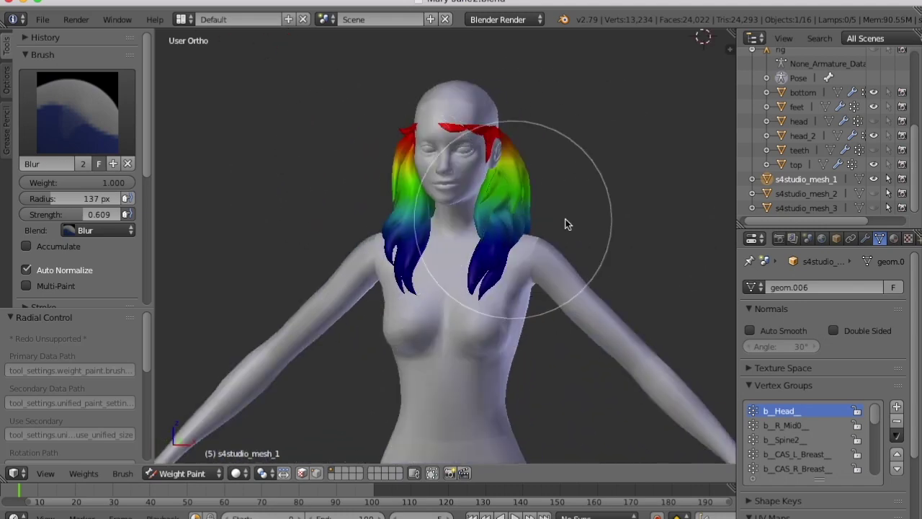
Examine the hair's weights in the other vertex groups, including b__Spine2__, b__CAS_L_Breast__ and b__R_Mid0__
click(815, 439)
middle_drag(509, 203, 415, 219)
click(818, 455)
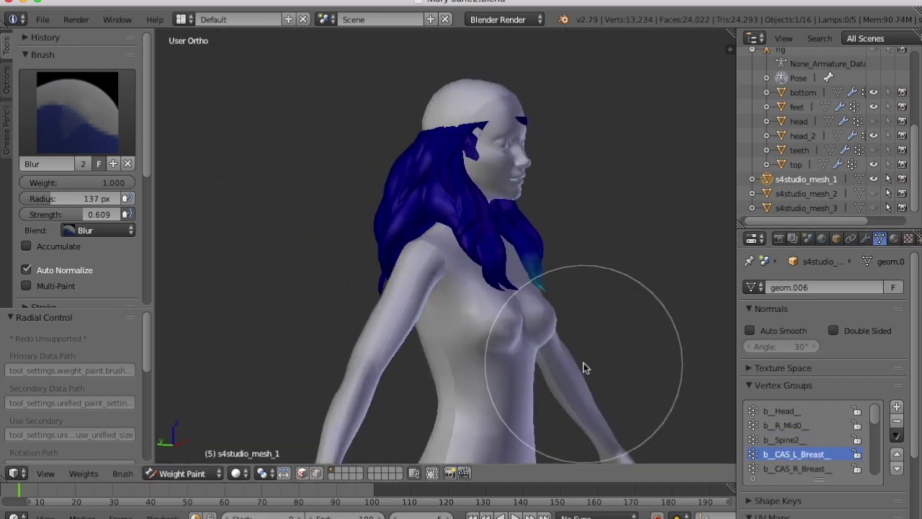
middle_drag(585, 368, 446, 357)
scroll(822, 447, down, 5)
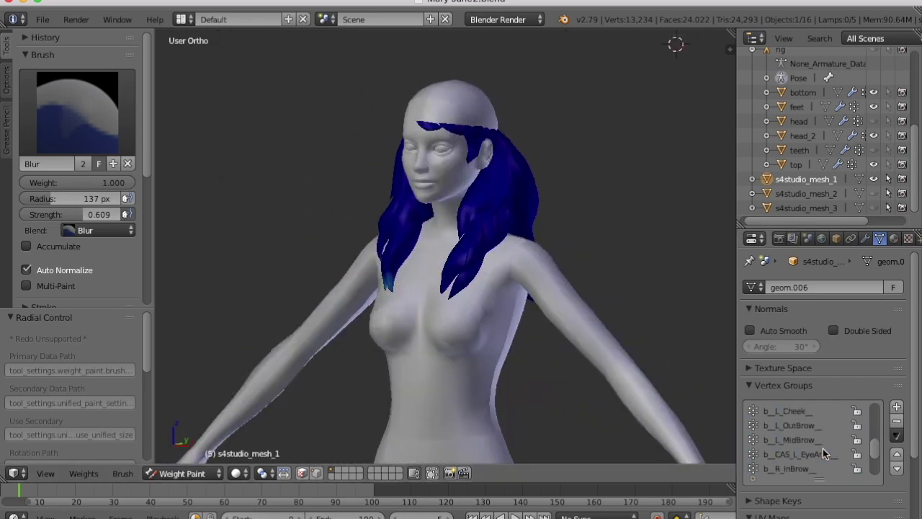
scroll(823, 448, up, 5)
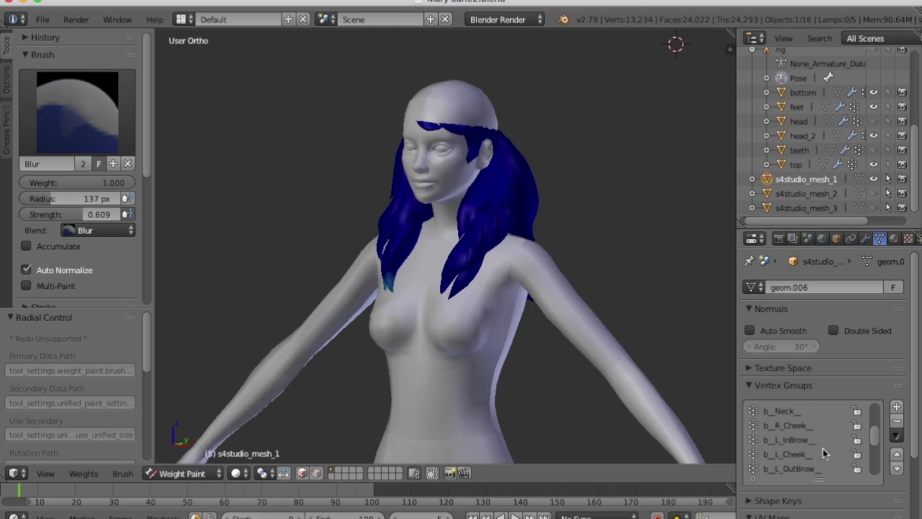
click(814, 423)
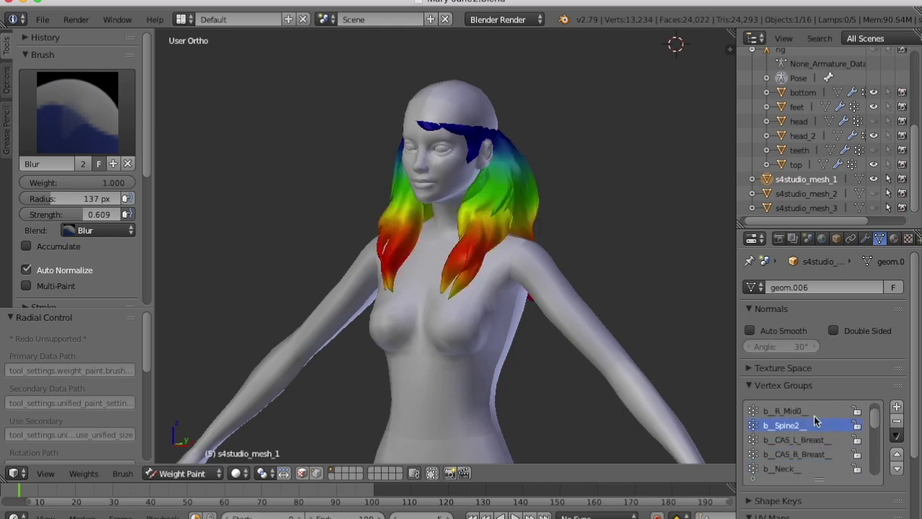
click(814, 413)
scroll(816, 450, down, 2)
click(815, 440)
middle_drag(619, 342, 331, 341)
scroll(841, 466, down, 15)
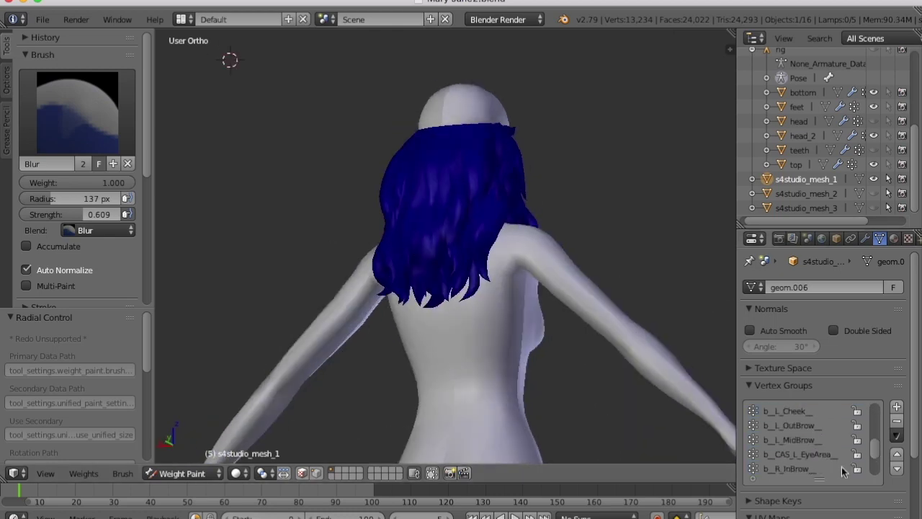
middle_drag(504, 339, 483, 339)
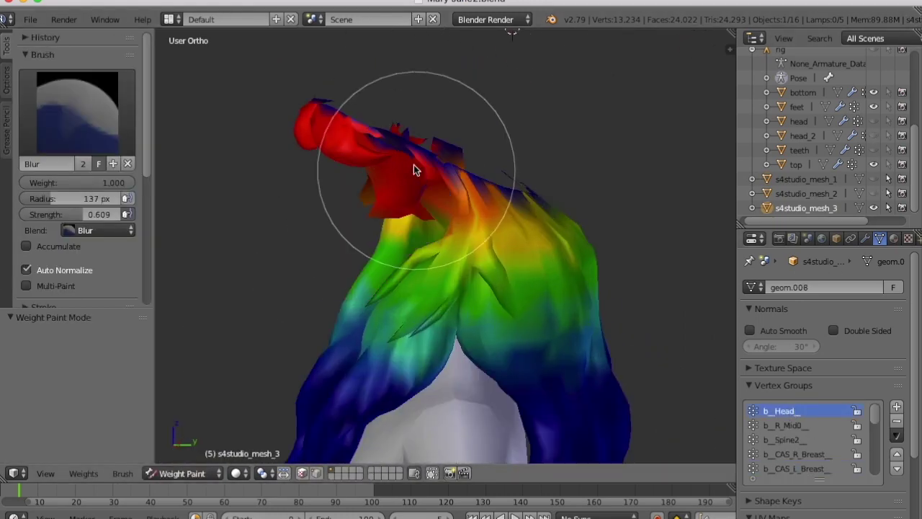
Blur the b__Head__ weights along the cut edge of s4studio_mesh_3 with a 55 px brush
key(f)
click(216, 253)
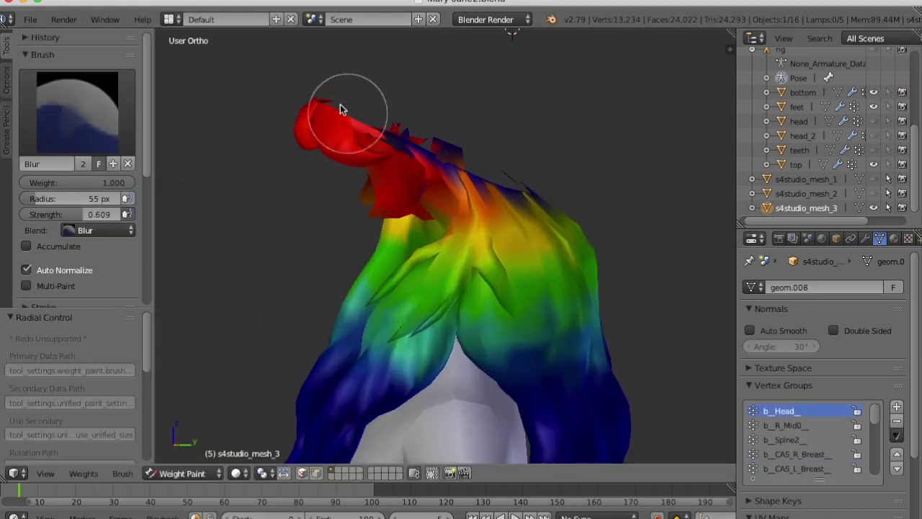
mouse_move(528, 165)
middle_down()
mouse_move(286, 163)
mouse_move(599, 155)
middle_up()
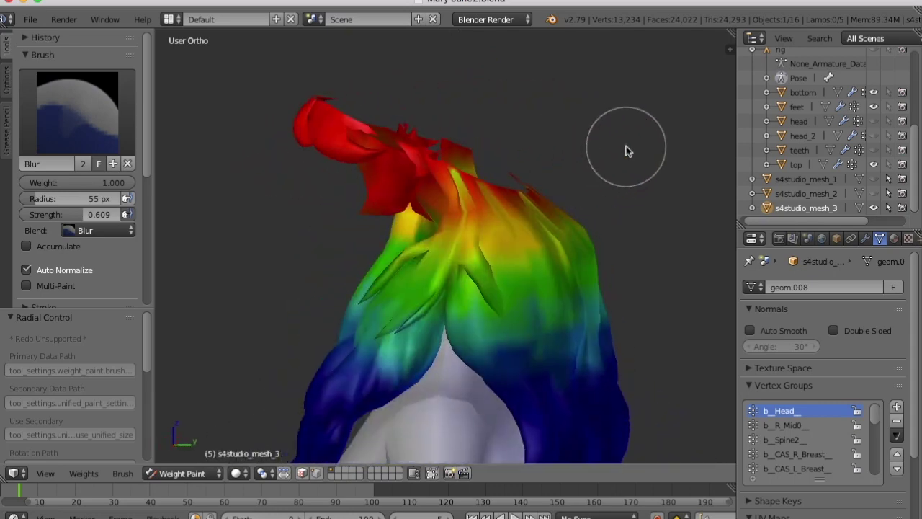
Toggle the visibility of s4studio_mesh_1 and s4studio_mesh_3 to compare their b__Head__ weights
click(868, 180)
scroll(819, 417, up, 1)
click(819, 412)
mouse_move(656, 354)
middle_down()
mouse_move(411, 364)
mouse_move(644, 344)
mouse_move(607, 352)
middle_up()
click(873, 207)
mouse_move(684, 216)
middle_down()
mouse_move(226, 214)
mouse_move(421, 219)
mouse_move(693, 189)
mouse_move(391, 169)
mouse_move(519, 147)
middle_up()
click(876, 207)
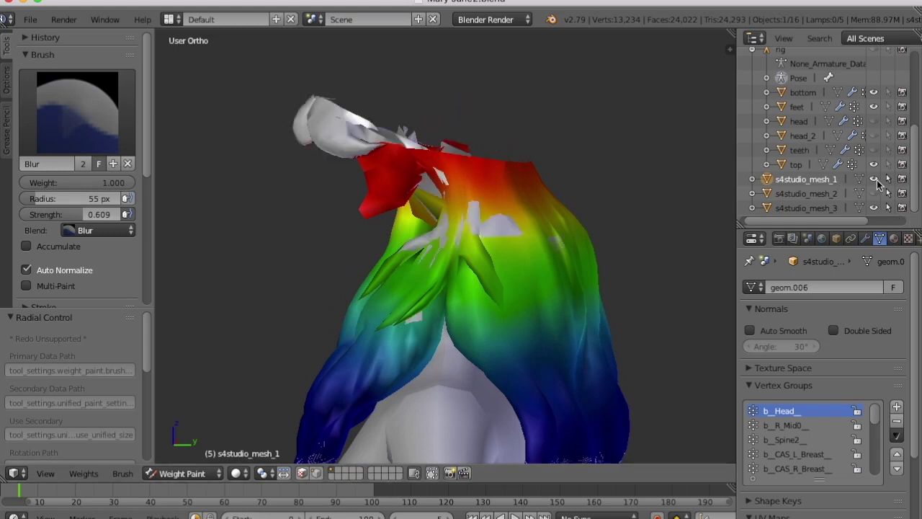
click(877, 180)
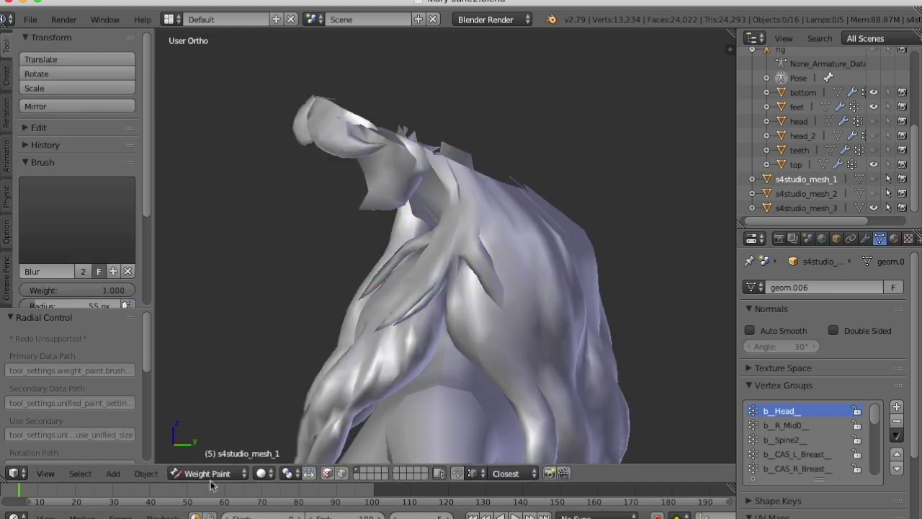
Paint more b__Head__ weight onto the upper part of s4studio_mesh_3 with the Add brush at strength 0.200
click(814, 207)
click(96, 121)
click(52, 195)
mouse_move(517, 164)
middle_down()
mouse_move(293, 206)
mouse_move(350, 164)
mouse_move(485, 107)
mouse_move(599, 217)
mouse_move(430, 179)
middle_up()
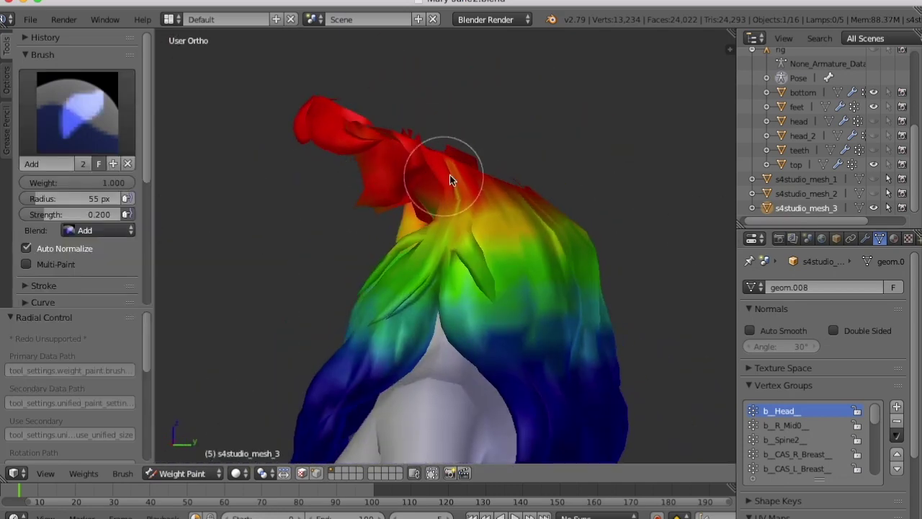
Smooth the b__Head__ weights across s4studio_mesh_3 with the Blur brush at radius 135 px
click(96, 120)
click(108, 194)
scroll(302, 223, down, 2)
middle_drag(303, 223, 352, 248)
key(f)
click(422, 257)
middle_drag(463, 374, 412, 320)
drag(412, 320, 478, 324)
mouse_move(540, 317)
middle_down()
mouse_move(430, 333)
mouse_move(357, 288)
mouse_move(344, 358)
mouse_move(583, 319)
mouse_move(370, 339)
middle_up()
Activate s4studio_mesh_3's b__Spine2__ vertex group, set the Blur brush strength to 1.000, and check the weights around the hair
click(785, 439)
key(shift+f)
click(397, 350)
scroll(821, 438, down, 5)
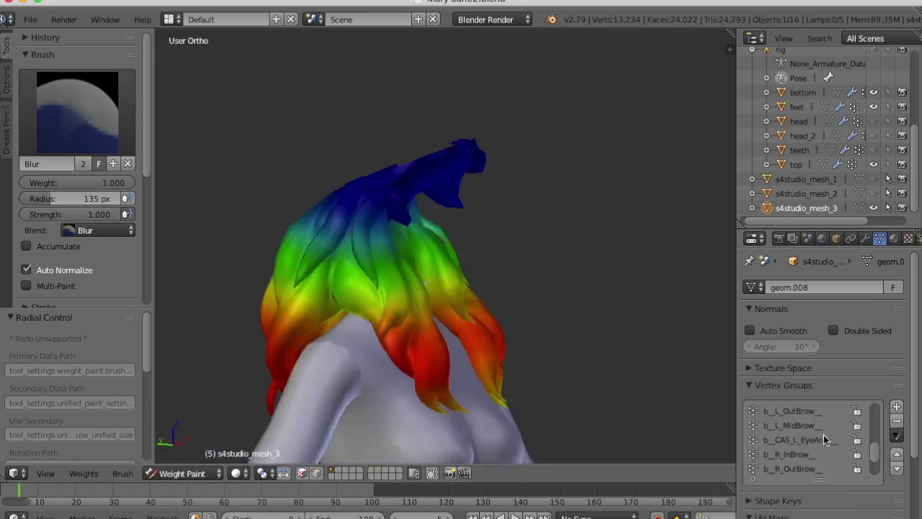
middle_drag(568, 395, 424, 388)
Return s4studio_mesh_3 to Object Mode with textured shading and unhide s4studio_mesh_2
click(872, 136)
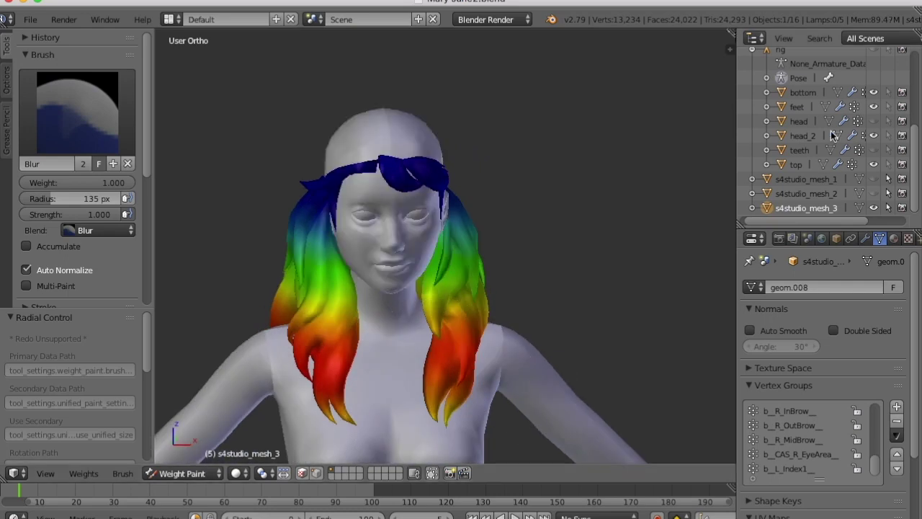
scroll(869, 141, up, 5)
click(185, 472)
click(186, 456)
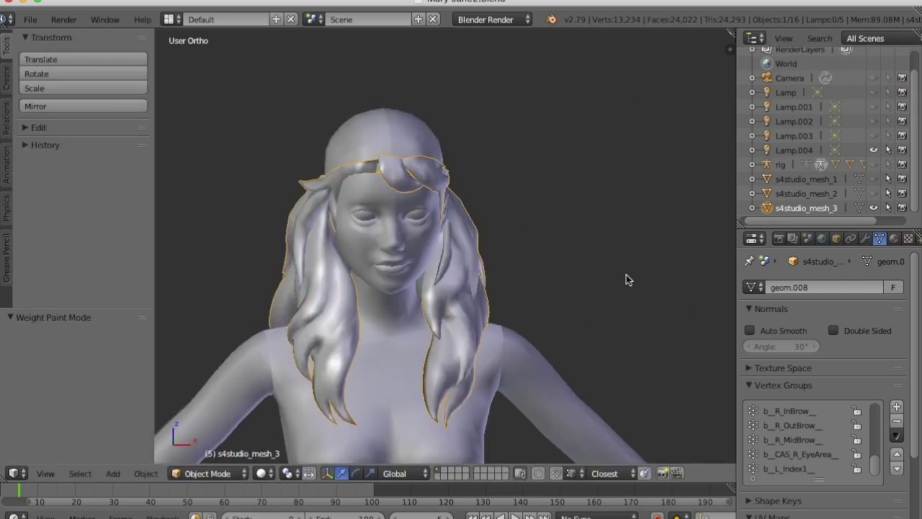
middle_drag(625, 275, 548, 288)
click(263, 473)
click(297, 396)
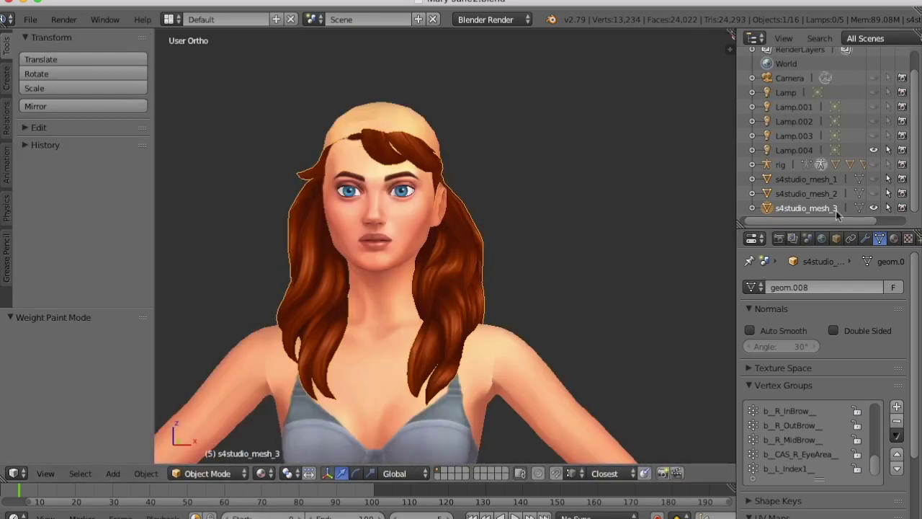
click(874, 193)
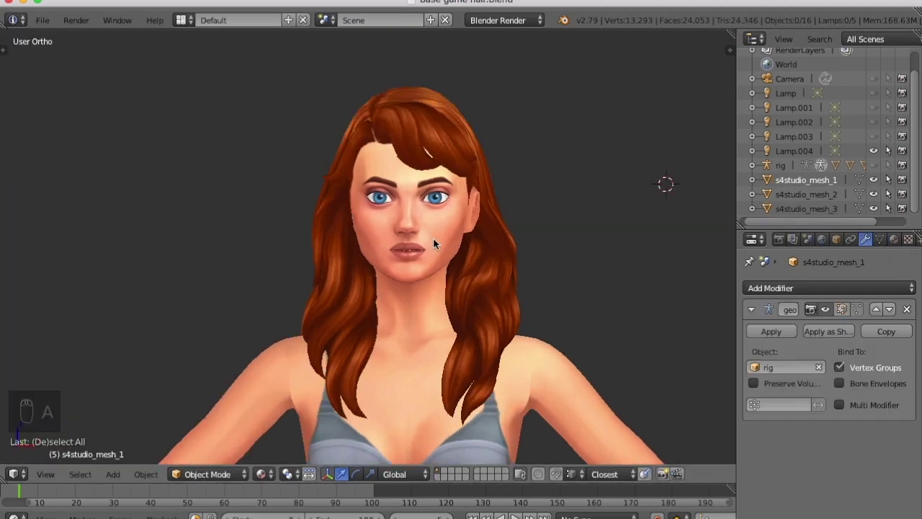
Save the scene as Mary Jane.blend in the Project B folder
click(42, 20)
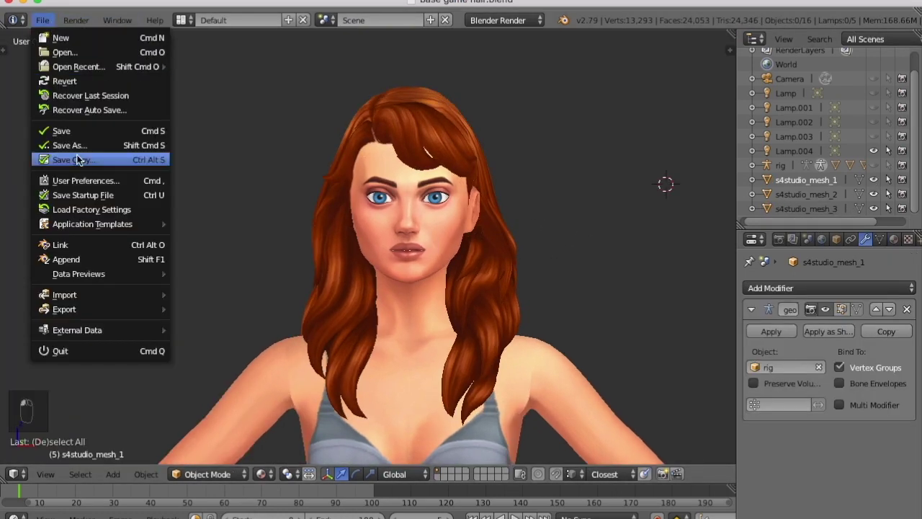
click(44, 159)
click(241, 73)
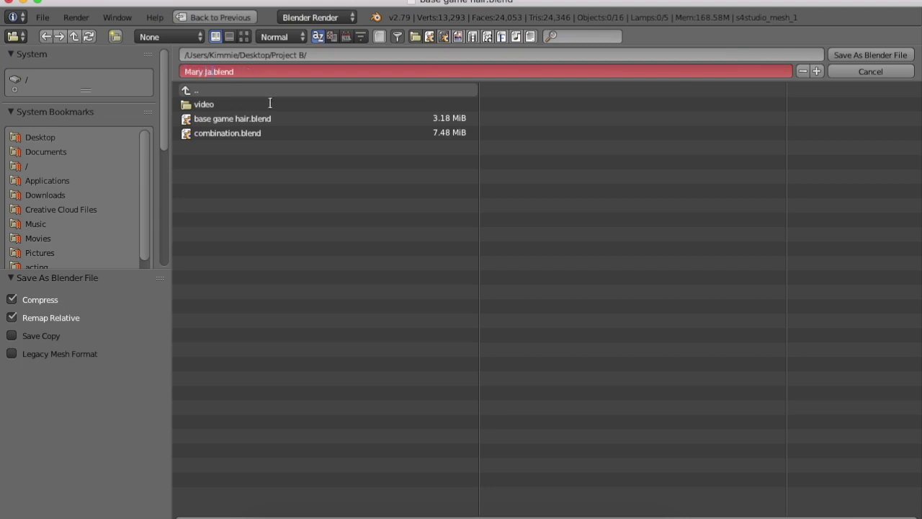
click(851, 57)
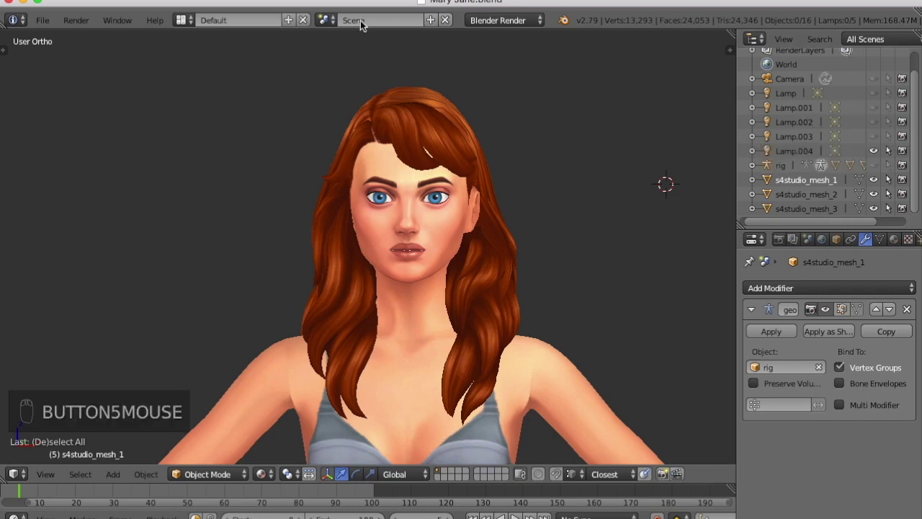
Switch to Sims 4 Studio and import Mary Jane.blend from the Project B folder as the LOD 0 mesh
click(482, 517)
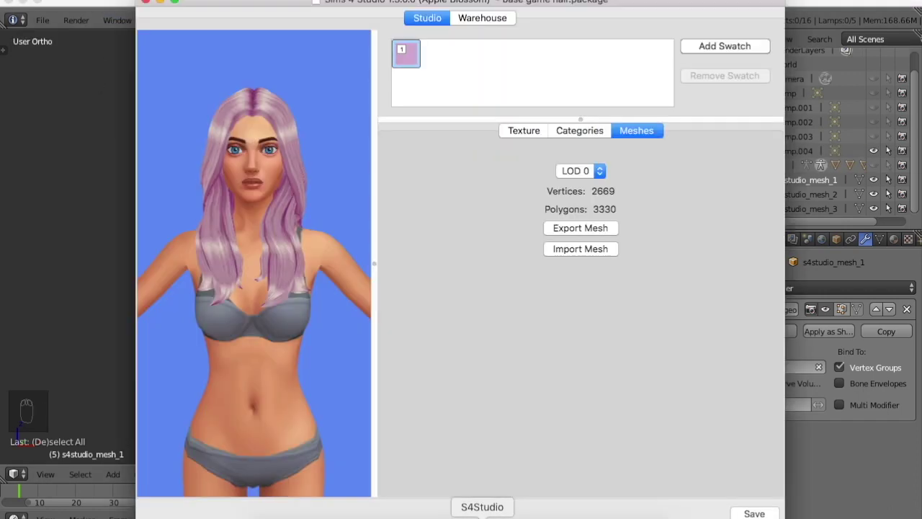
click(587, 249)
click(195, 156)
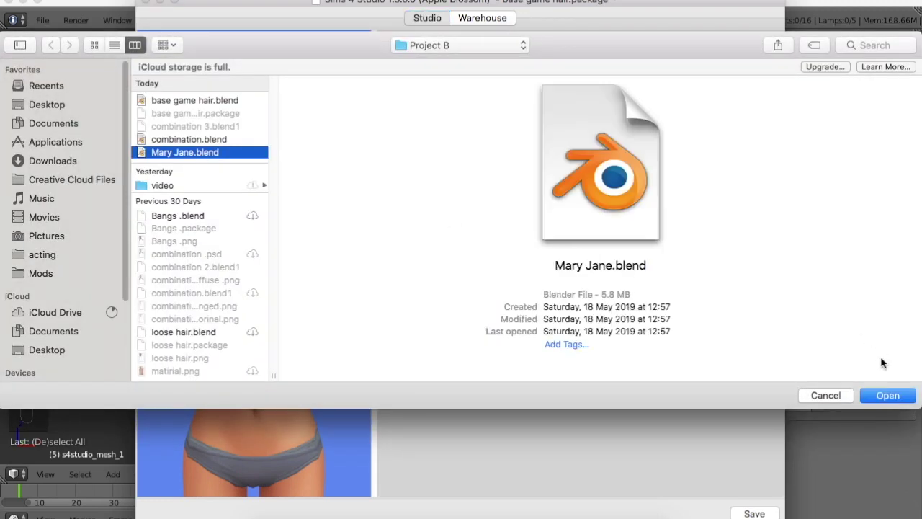
click(877, 390)
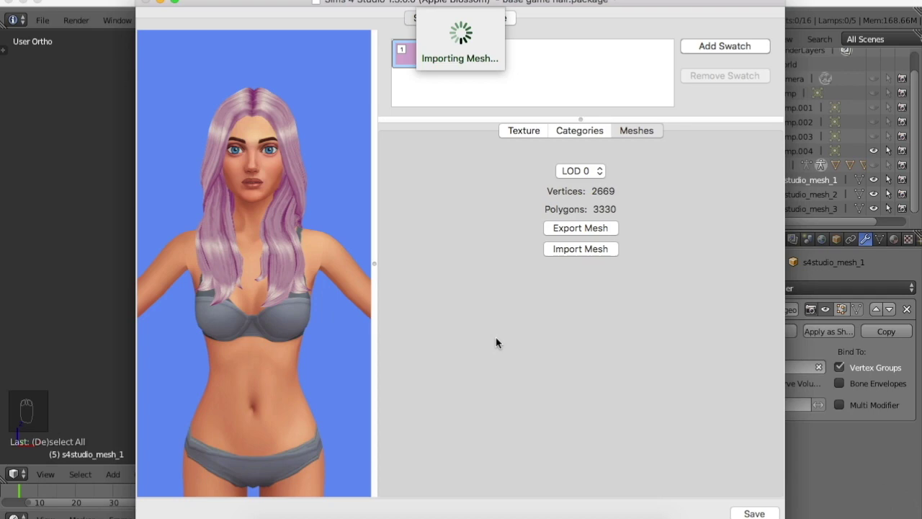
Switch to Blender, apply s4studio_mesh_1's Armature modifier, and reduce the mesh with an applied Decimate modifier at a Collapse ratio of 0.7
click(91, 6)
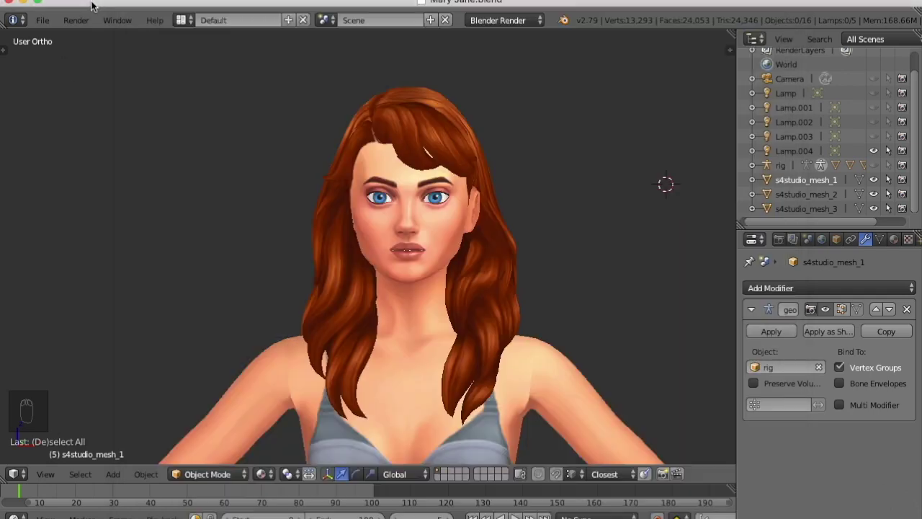
click(797, 333)
click(808, 288)
click(792, 289)
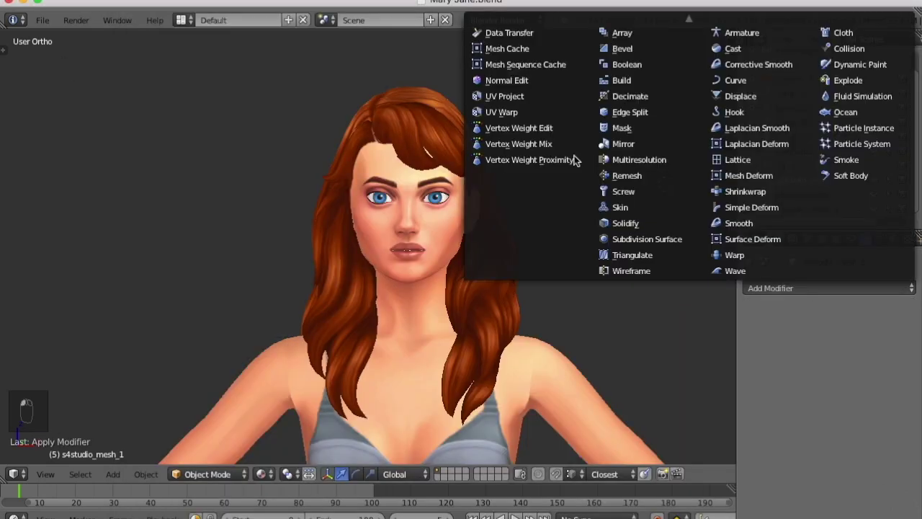
click(628, 96)
click(778, 367)
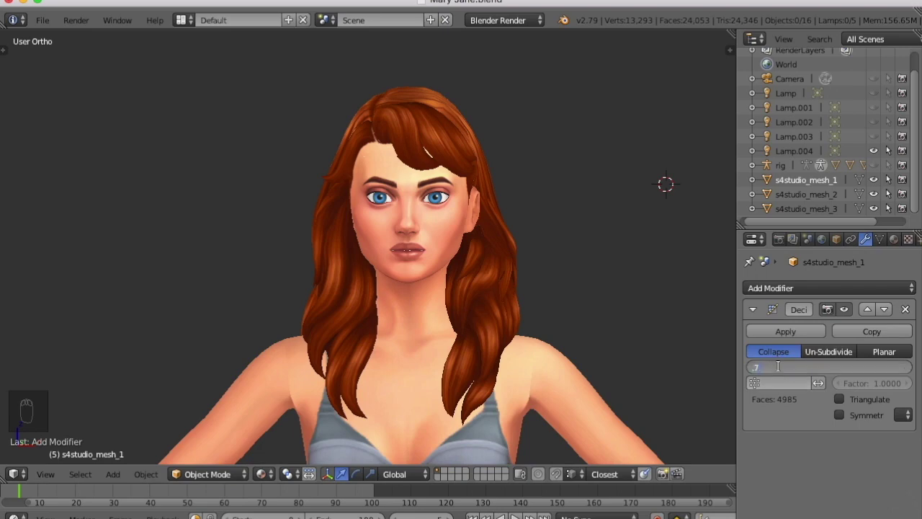
click(790, 335)
Apply s4studio_mesh_2's Armature modifier, and reduce the mesh with an applied Decimate modifier at a Collapse ratio of 0.7
click(807, 195)
click(774, 331)
click(779, 289)
click(628, 95)
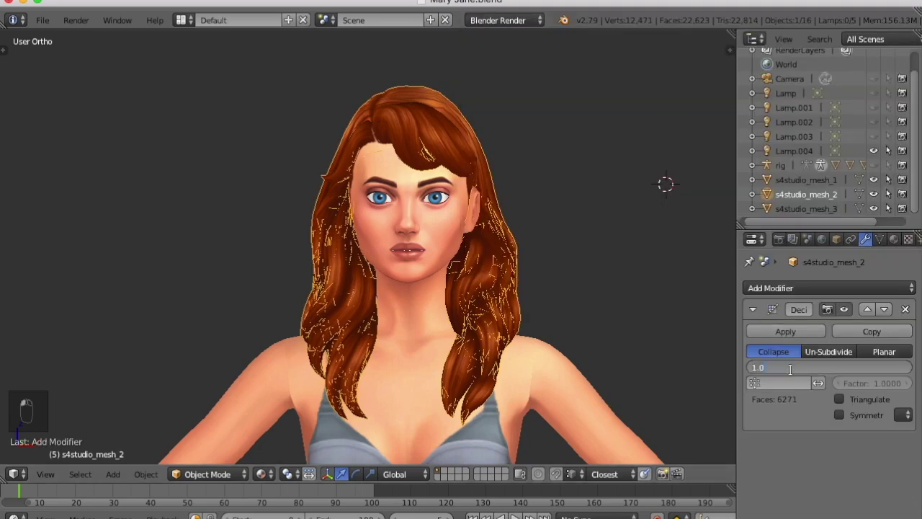
click(785, 332)
Apply s4studio_mesh_3's Armature modifier, reduce the mesh with an applied Decimate modifier at ratio 0.7, and deselect everything
click(791, 209)
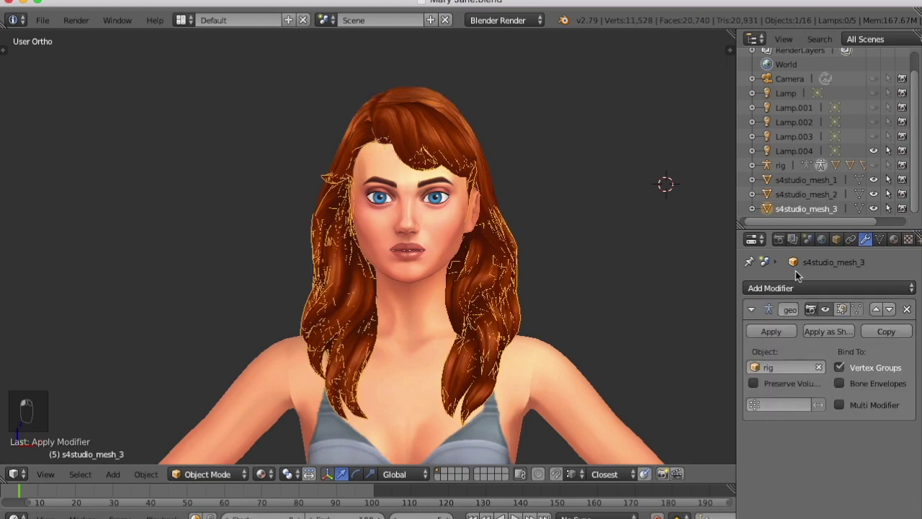
click(784, 331)
click(786, 289)
click(630, 96)
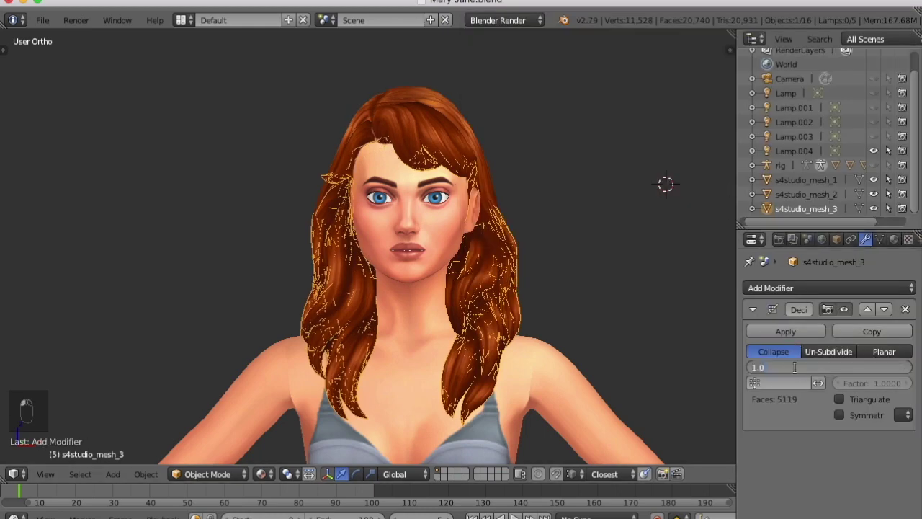
click(787, 332)
key(Tab)
key(Tab)
key(a)
key(a)
key(a)
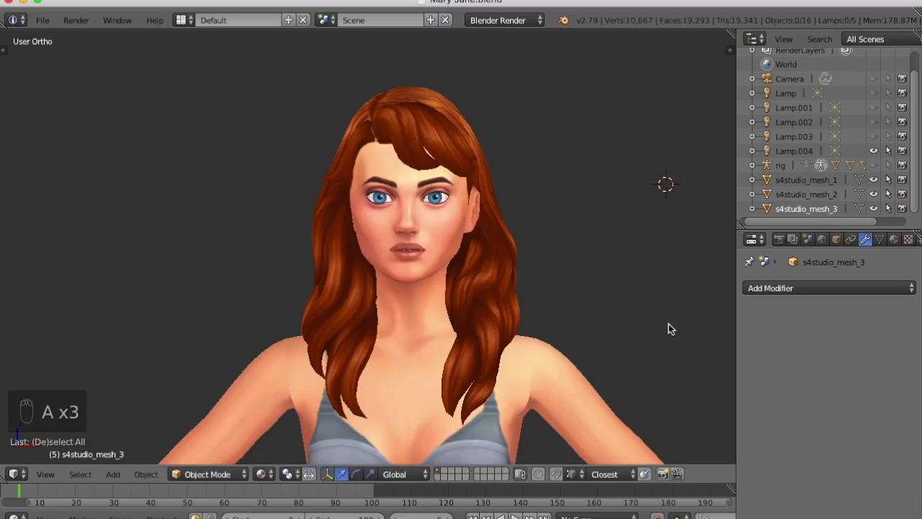
Save the reduced scene as Mary Janelod1.blend in the Project B folder
click(43, 20)
click(65, 143)
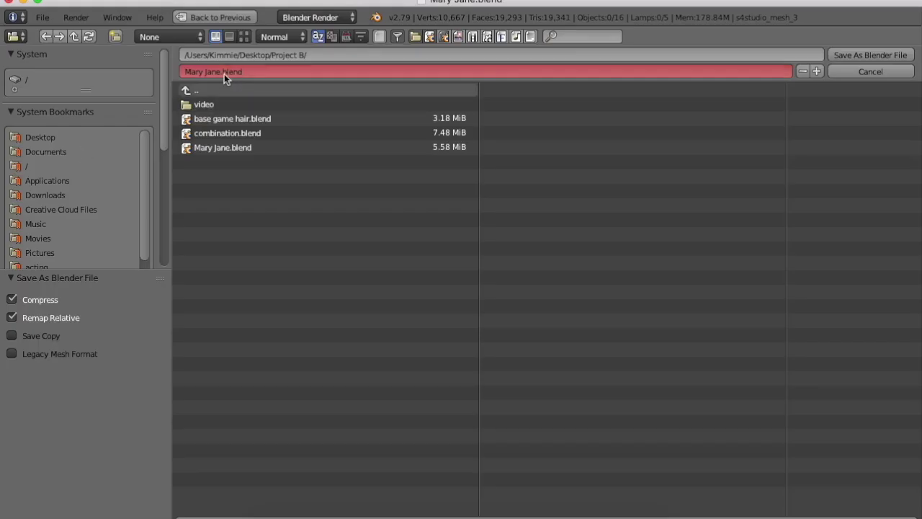
text(lod1)
click(849, 55)
click(850, 55)
Preview the texture files in Project B in Finder, and import combination diffuse .png as the hair's Diffuse texture in Sims 4 Studio
click(484, 513)
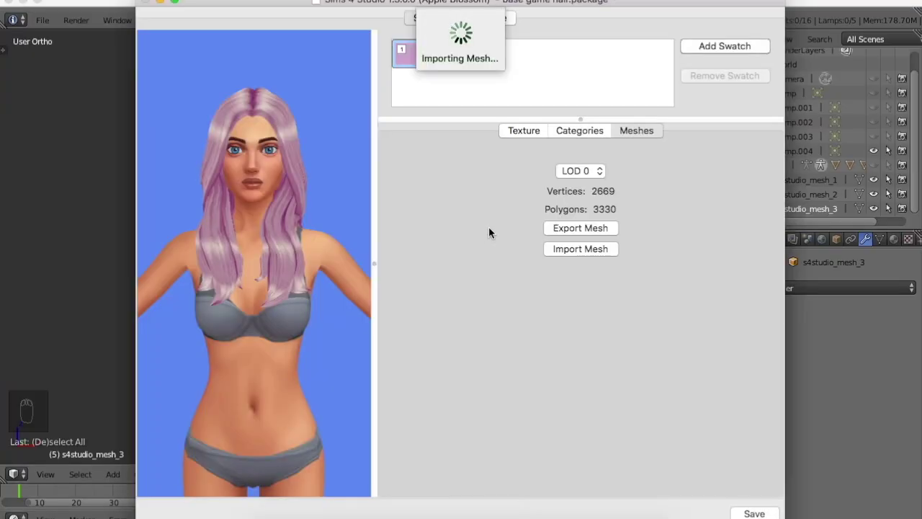
click(267, 513)
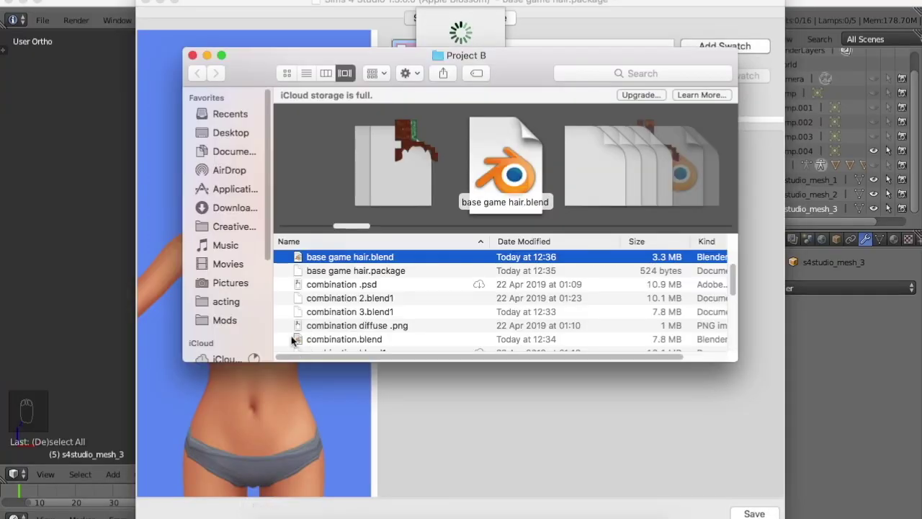
click(342, 285)
click(346, 327)
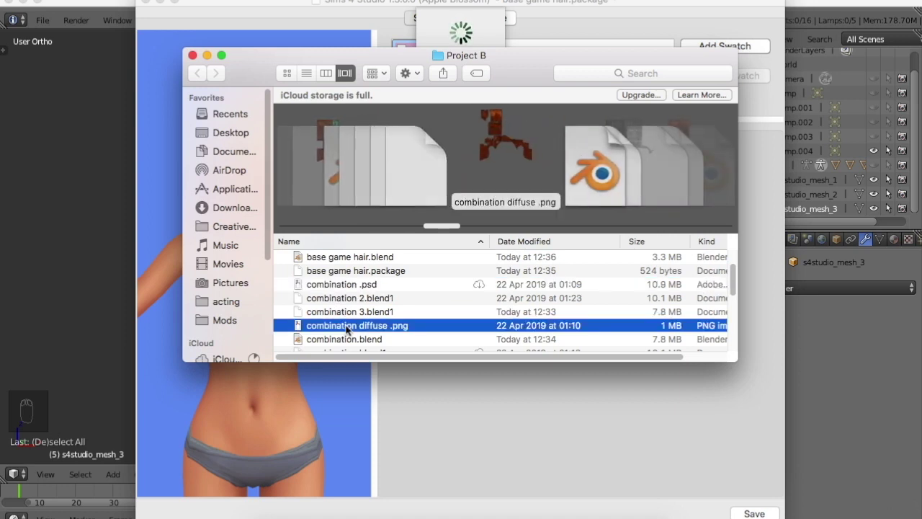
click(278, 6)
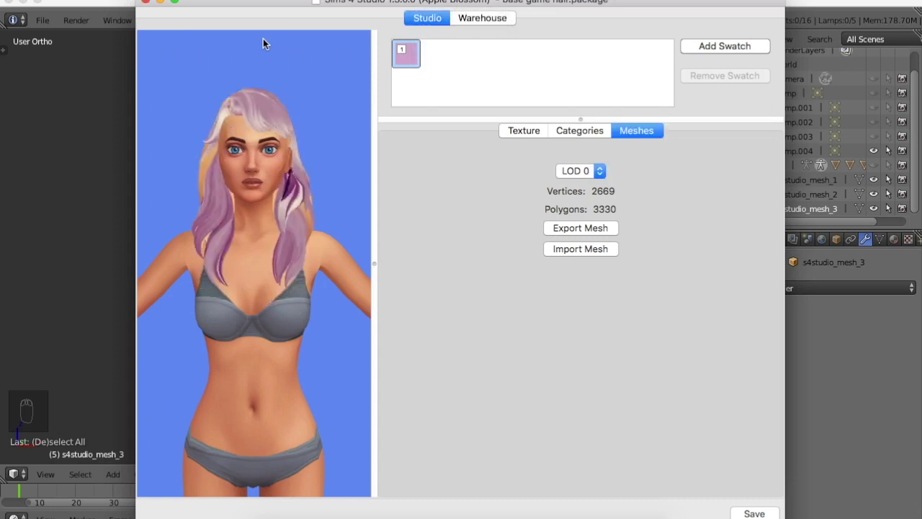
click(524, 132)
click(437, 428)
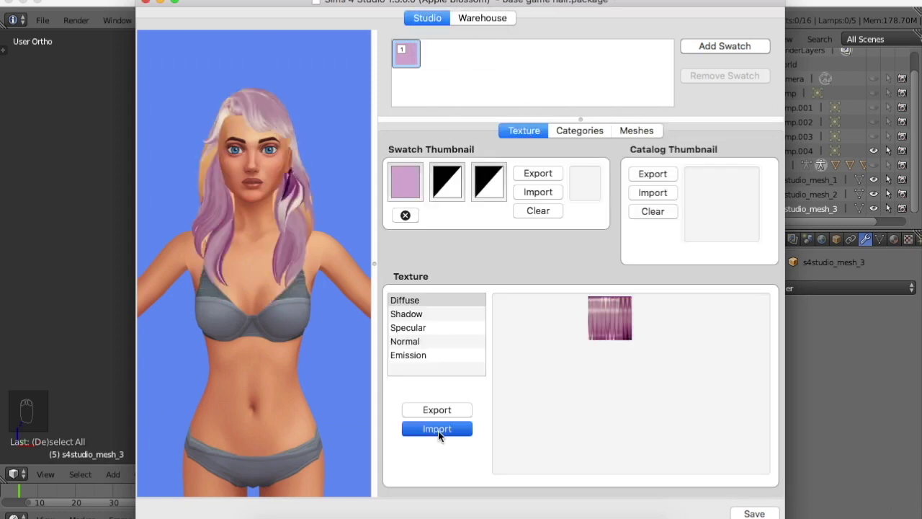
click(190, 287)
click(886, 396)
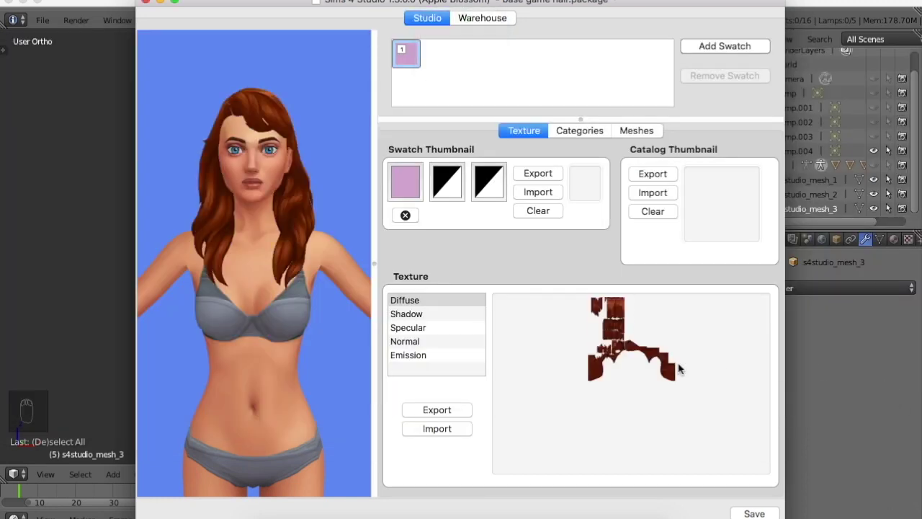
drag(219, 343, 230, 288)
Set the first swatch thumbnail colour to a reddish brown sampled from the hair in the preview
click(628, 132)
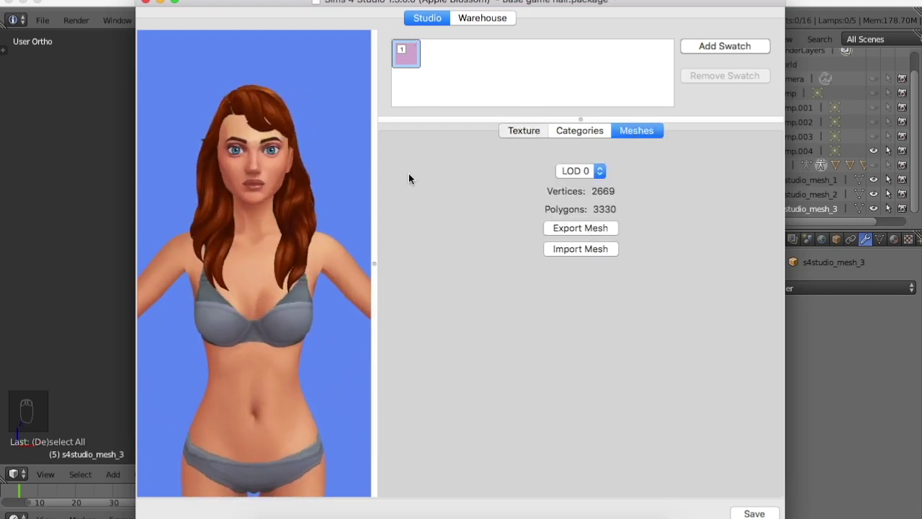
click(523, 131)
click(404, 192)
click(100, 470)
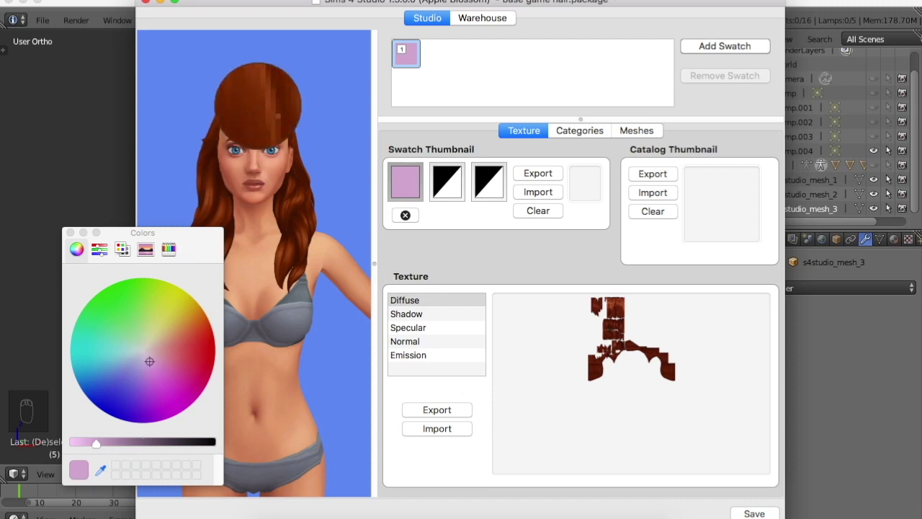
click(202, 206)
click(70, 233)
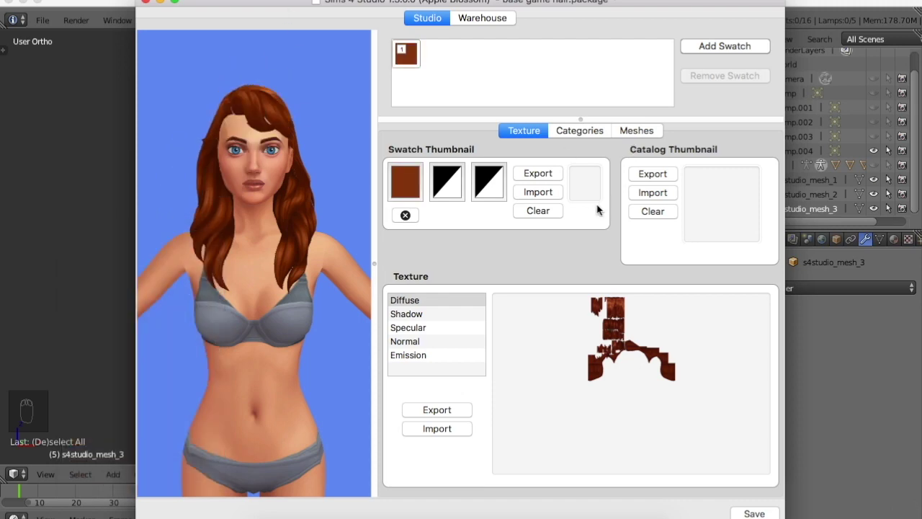
Switch the mesh level to LOD 1 and import Mary Janelod1.blend from the Project B folder
click(626, 131)
click(580, 248)
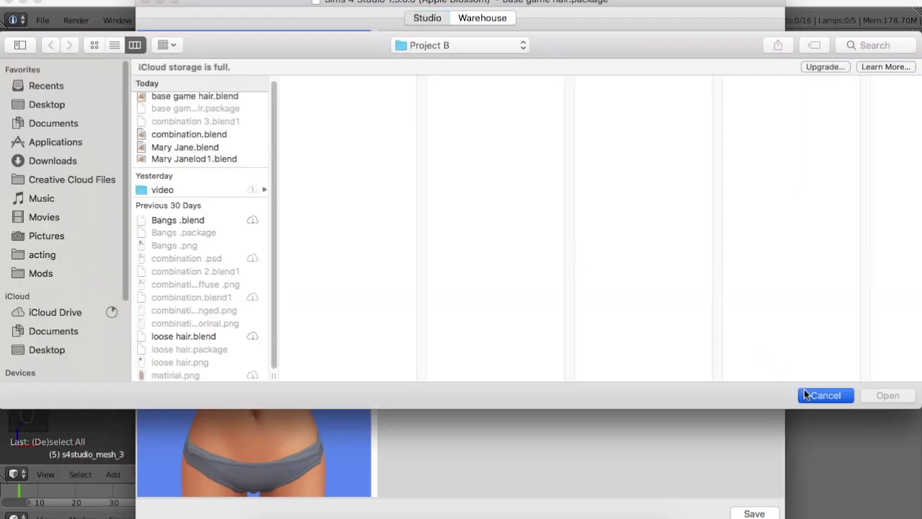
click(821, 393)
click(583, 171)
click(576, 184)
click(574, 248)
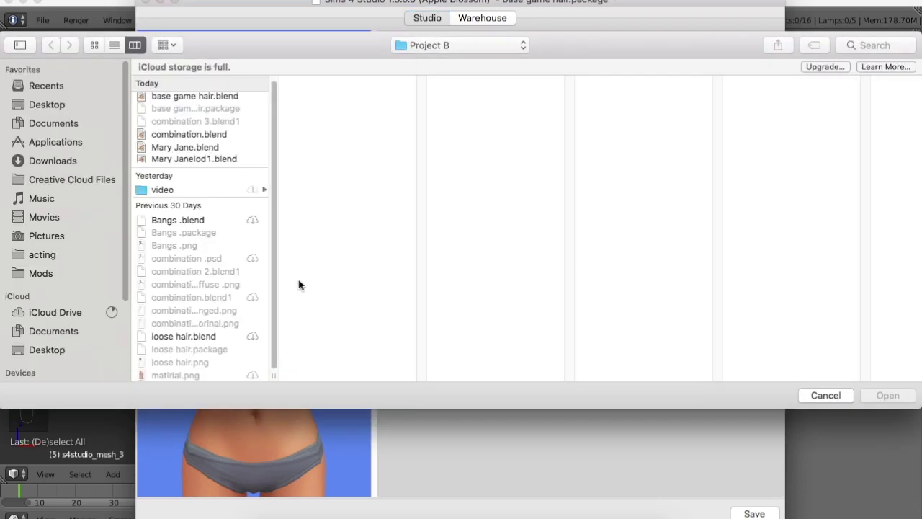
click(186, 159)
click(885, 396)
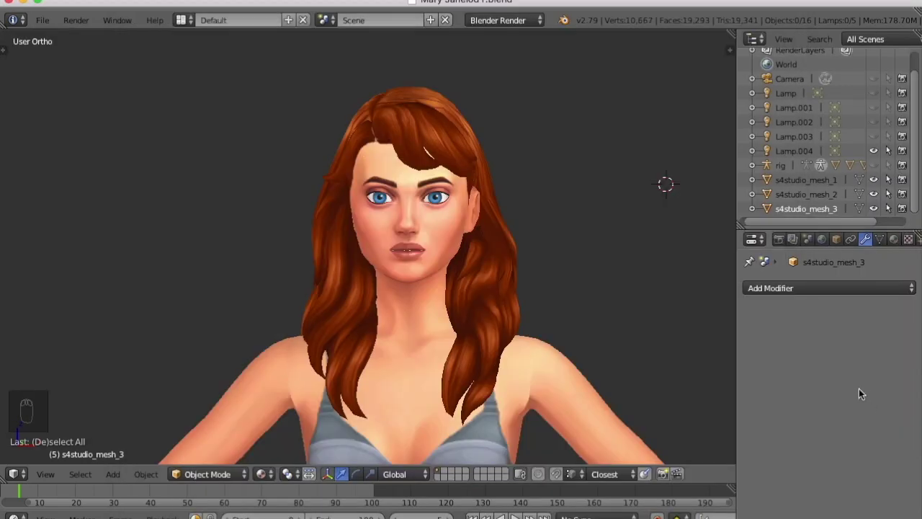
Back in Blender, reduce s4studio_mesh_1 further with an applied Decimate modifier at a Collapse ratio of 0.7
click(805, 180)
click(808, 288)
click(627, 96)
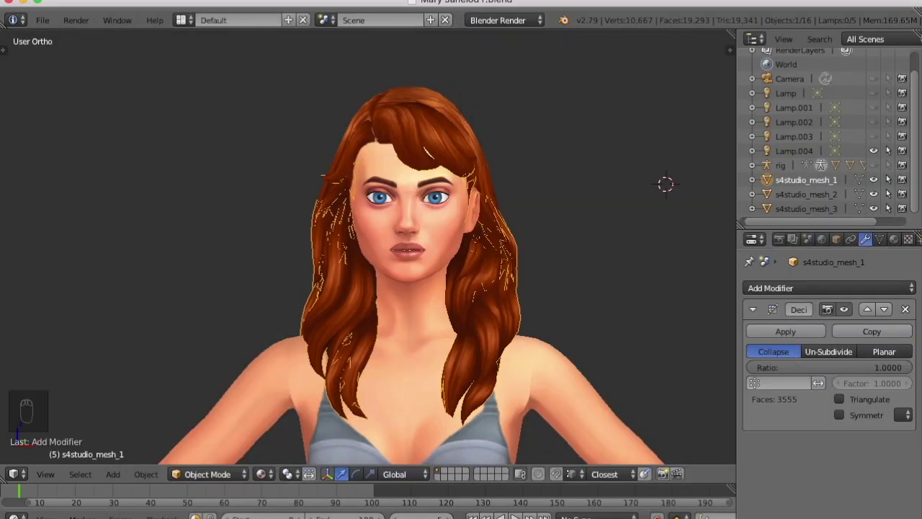
click(792, 367)
key(Return)
click(793, 333)
Reduce s4studio_mesh_2 further with an applied Decimate modifier at a Collapse ratio of 0.7
click(803, 193)
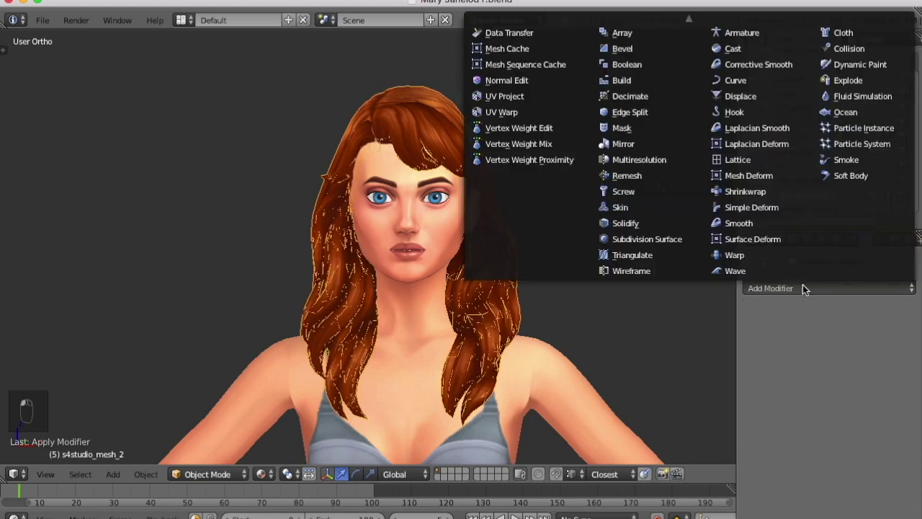
click(812, 290)
click(627, 96)
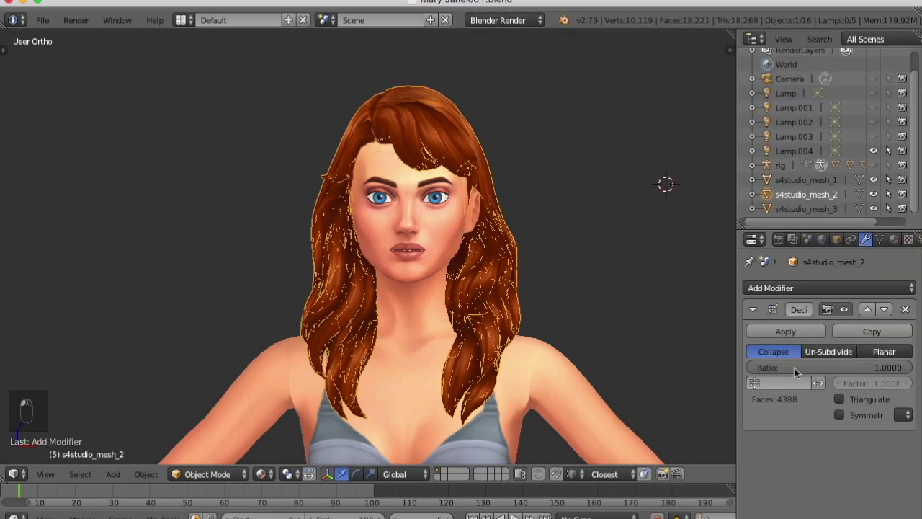
click(793, 367)
click(786, 331)
Reduce s4studio_mesh_3 further with an applied Decimate modifier at a Collapse ratio of 0.7
click(805, 208)
click(813, 288)
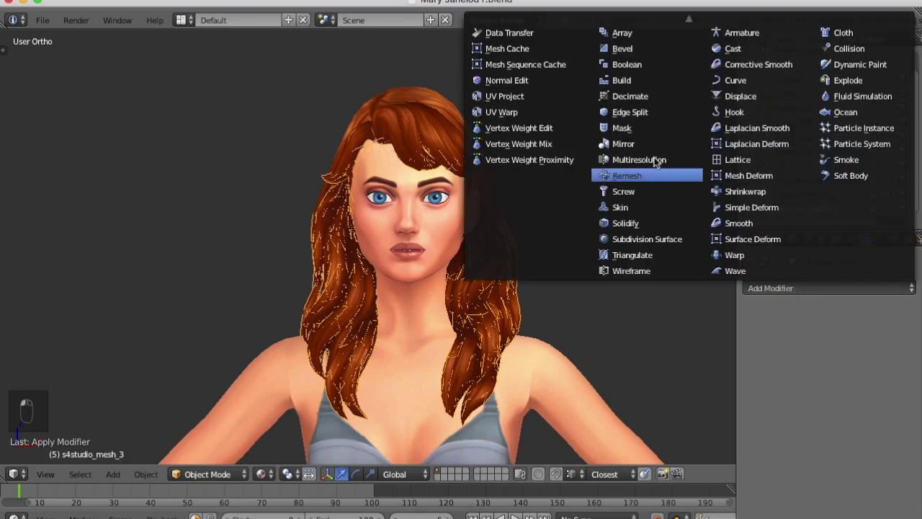
click(625, 94)
click(778, 366)
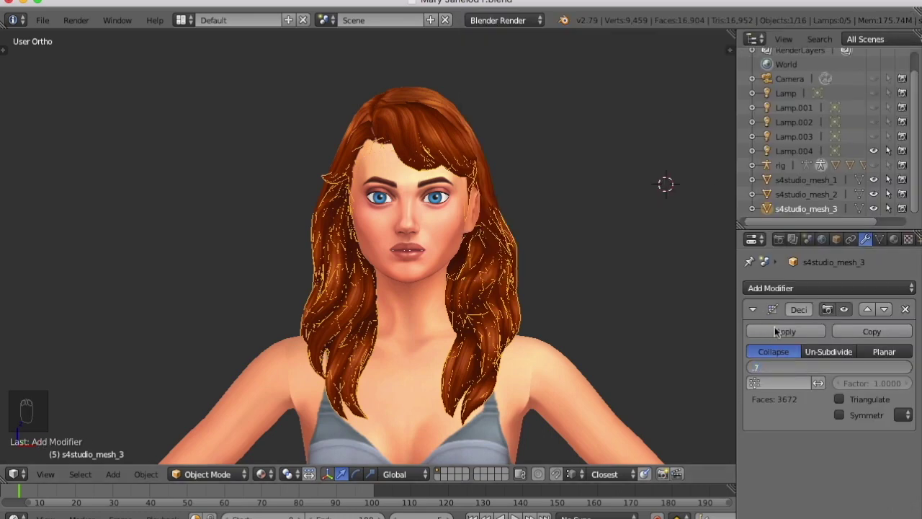
text(.7)
click(777, 331)
Save the further reduced scene as Mary Janelod2.blend in the Project B folder
click(42, 20)
click(51, 144)
click(231, 72)
click(848, 58)
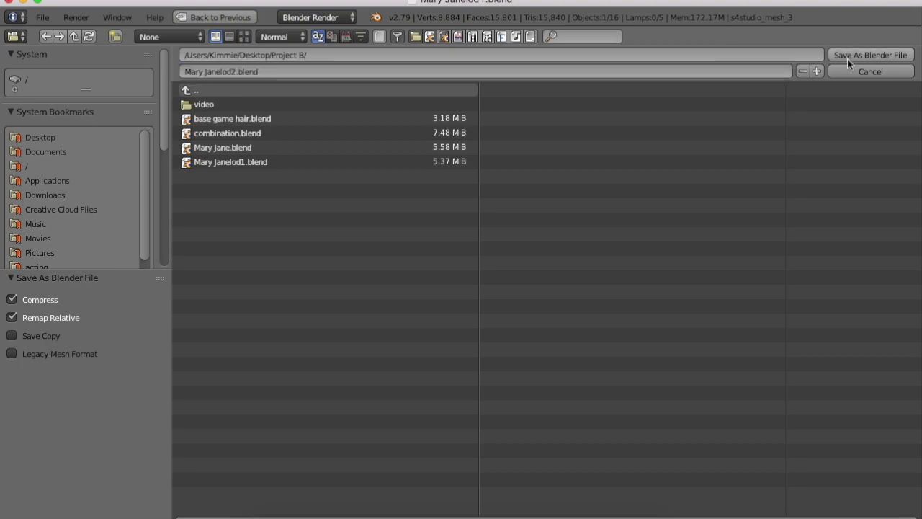
click(847, 58)
Decimate s4studio_mesh_3 a third time at a Collapse ratio of 0.7 in Blender and apply the modifier
click(483, 517)
click(834, 281)
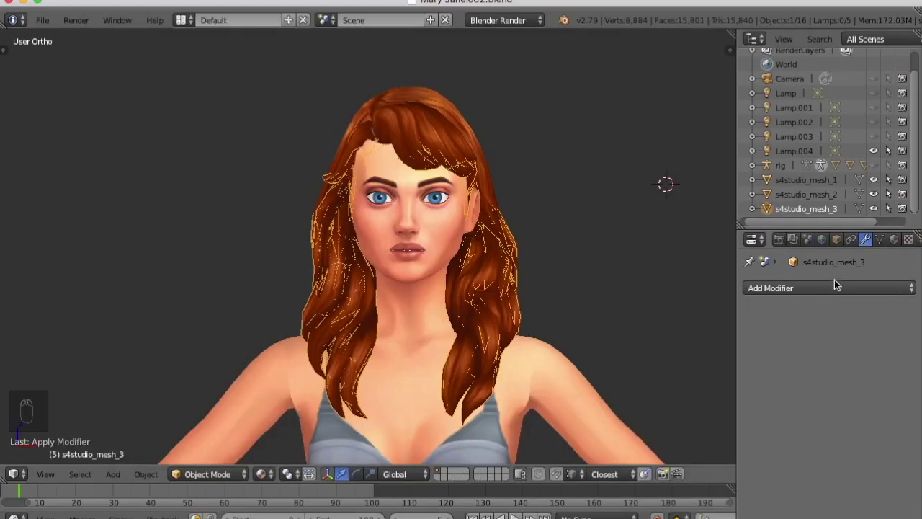
click(836, 288)
click(645, 110)
click(785, 331)
Decimate s4studio_mesh_2 a third time at a Collapse ratio of 0.7 and apply the modifier
click(805, 194)
click(787, 287)
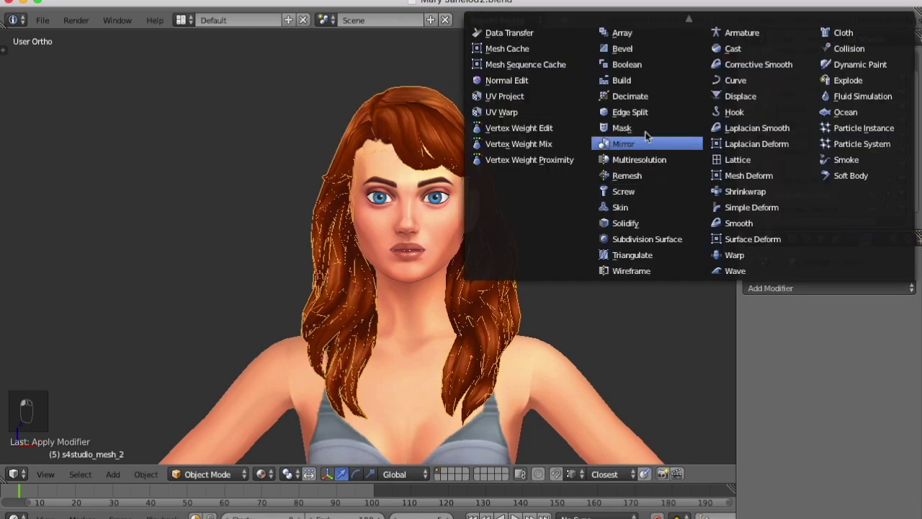
click(644, 109)
click(792, 368)
text(.7)
key(Return)
click(785, 332)
Decimate s4studio_mesh_1 a third time with the Collapse method, apply the modifier, and open Save As for the scene
click(805, 179)
click(764, 287)
click(777, 287)
click(630, 95)
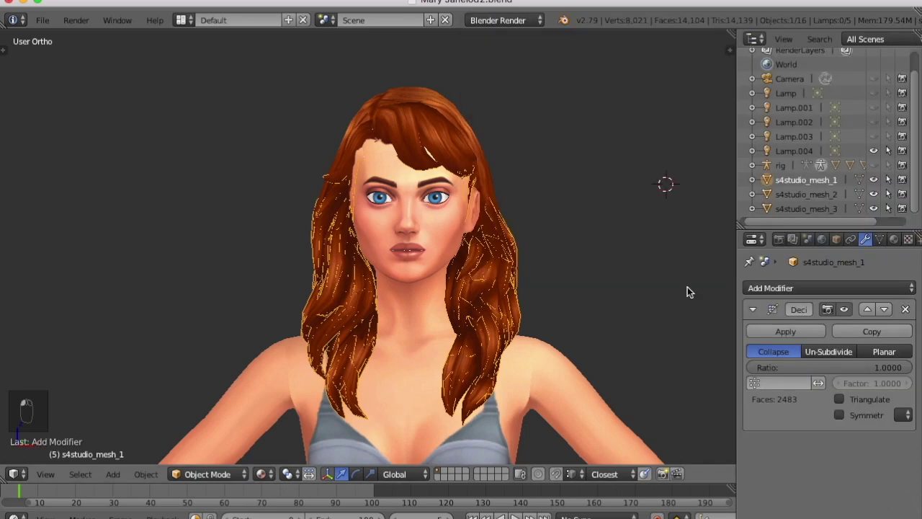
click(758, 368)
click(785, 330)
click(42, 19)
click(50, 143)
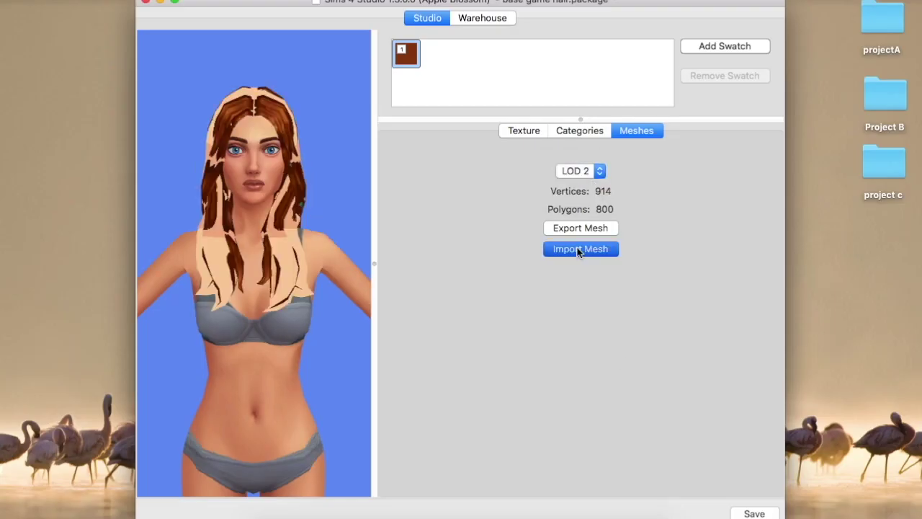
Import Mary Janelod2.blend as the LOD 2 mesh in Sims 4 Studio
click(580, 247)
click(213, 160)
click(887, 395)
Switch the mesh level to LOD 3 and import the most reduced hair file
click(582, 171)
click(578, 185)
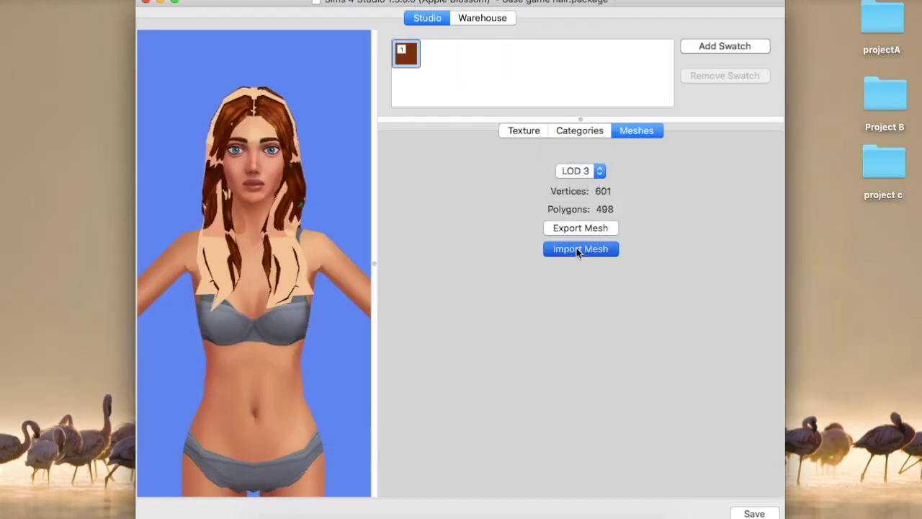
click(579, 249)
click(229, 173)
click(885, 391)
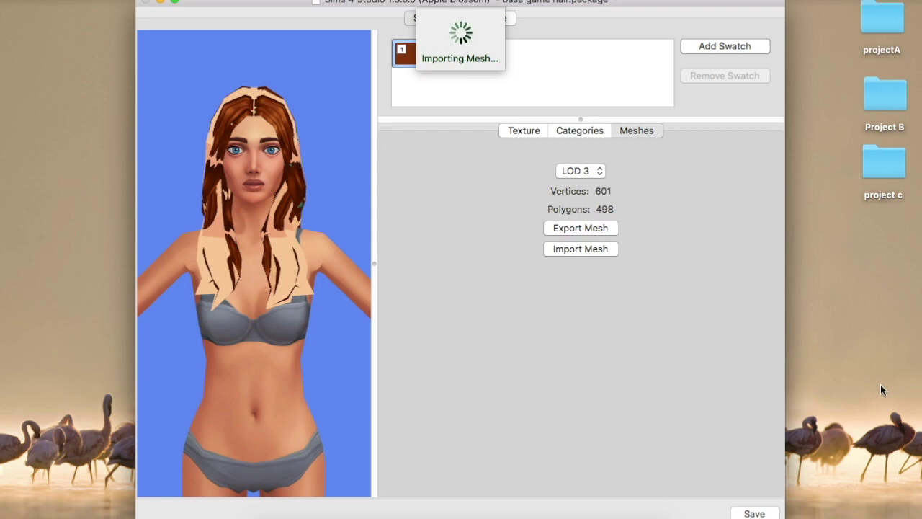
Review the shadow, specular, normal, emission and diffuse texture maps of the hair, and save the package
click(518, 132)
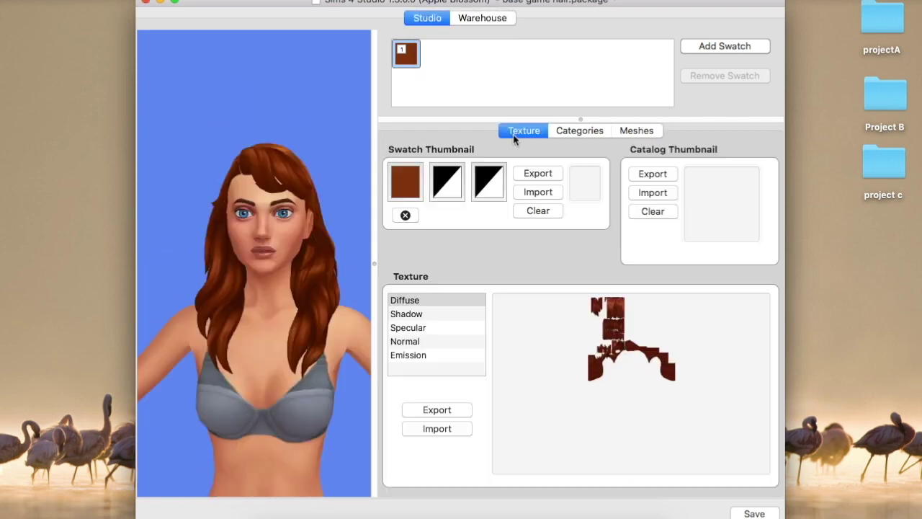
click(432, 315)
click(420, 328)
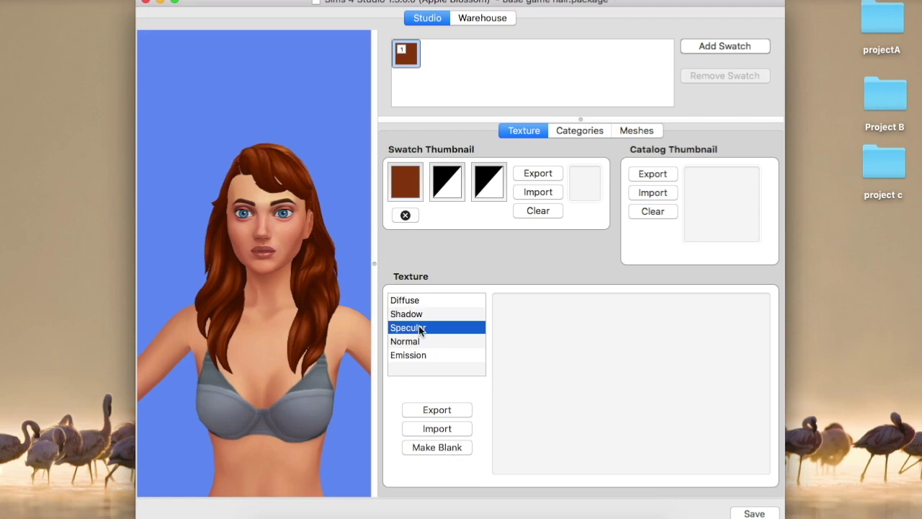
click(424, 343)
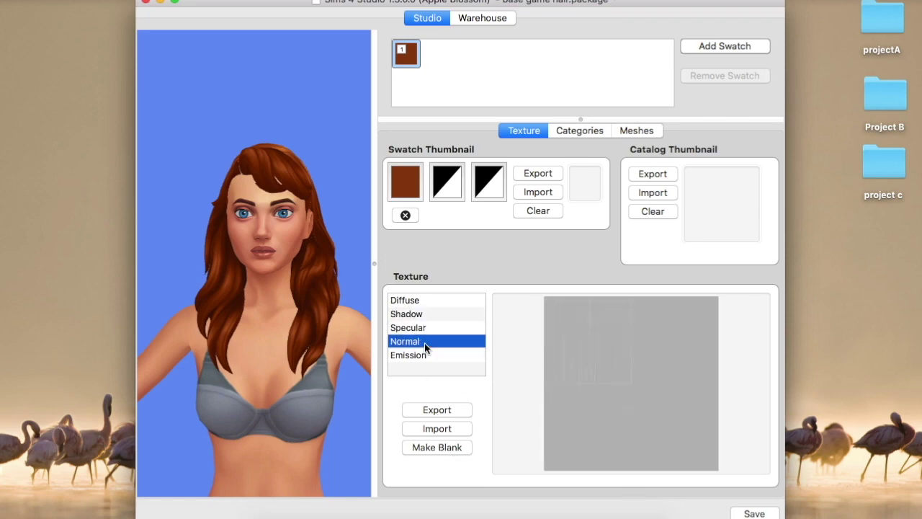
click(422, 355)
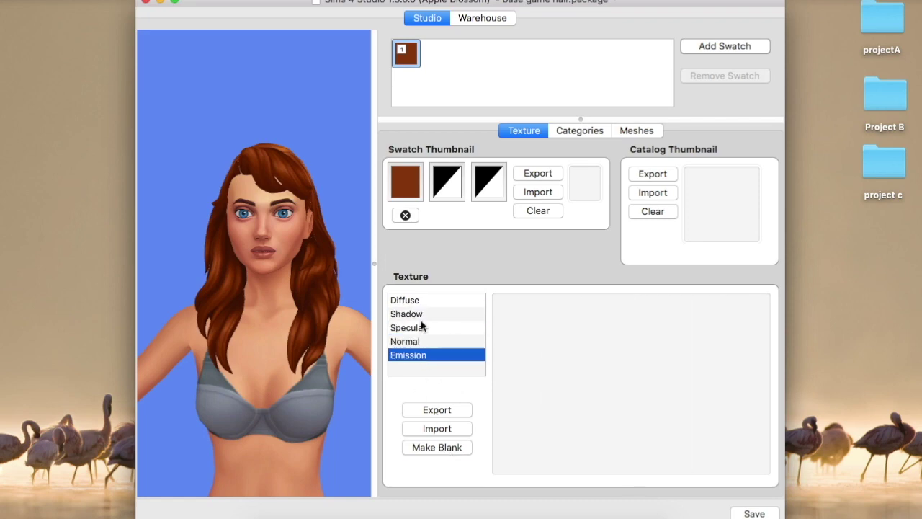
click(420, 300)
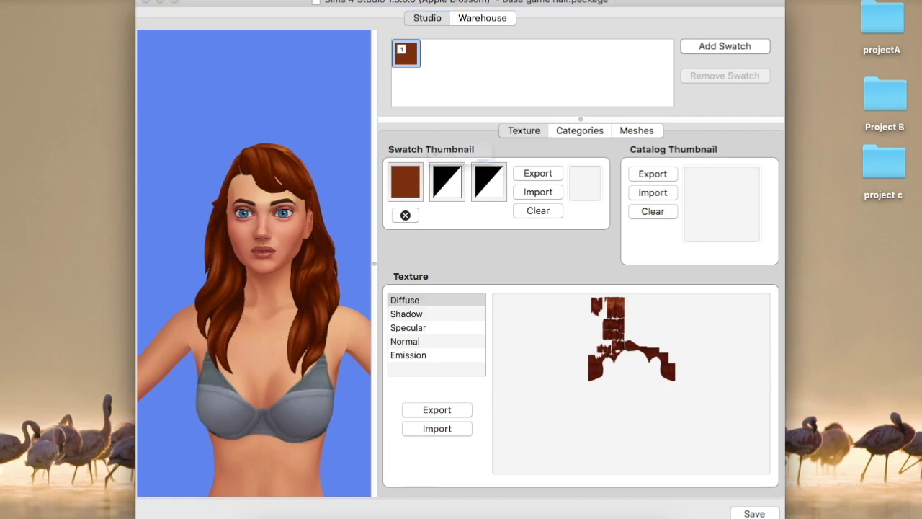
key(super+s)
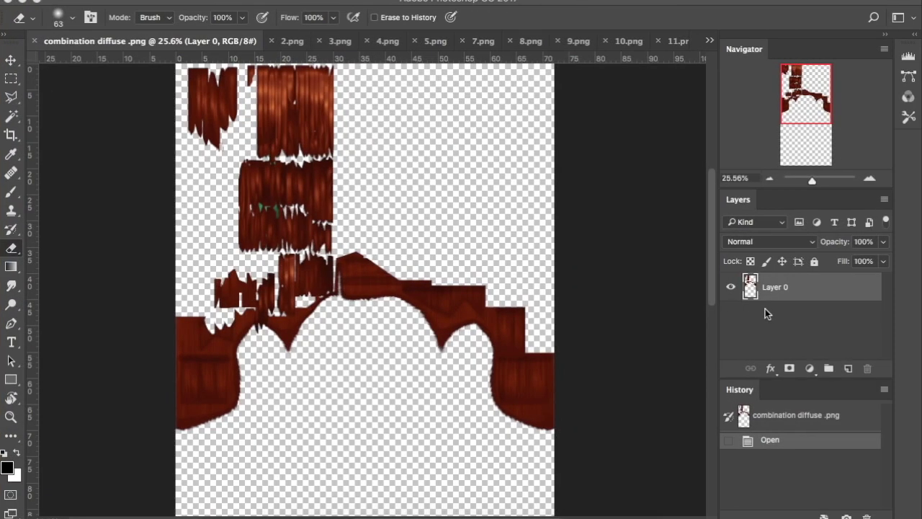
Switch to Photoshop and add a new layer above Layer 0 in combination diffuse .png, clipped to Layer 0
click(766, 313)
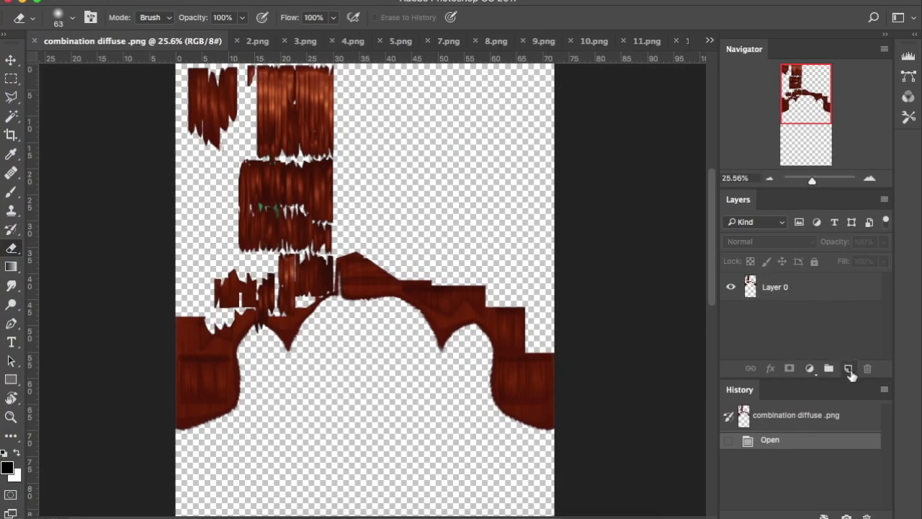
click(847, 369)
alt+click(780, 296)
Convert Layer 0 to grayscale with the Black & White adjustment using the Default preset
click(813, 318)
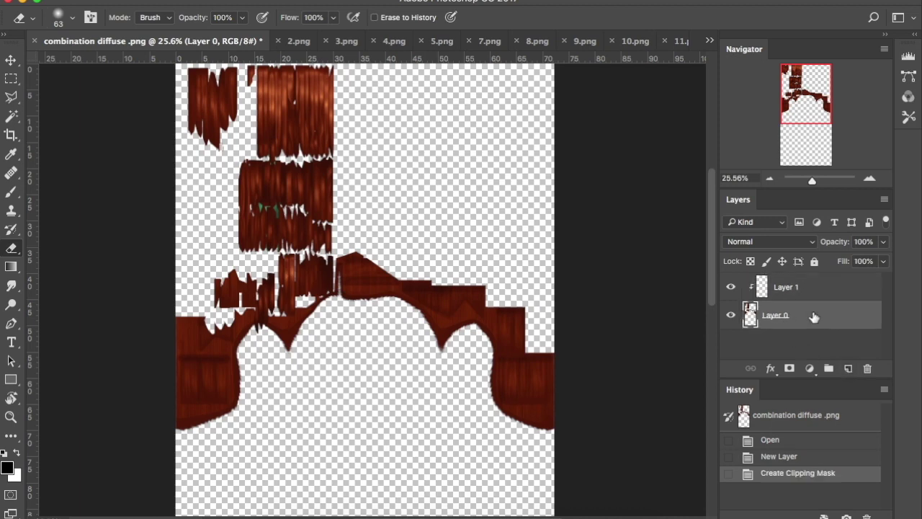
click(254, 2)
mouse_move(252, 20)
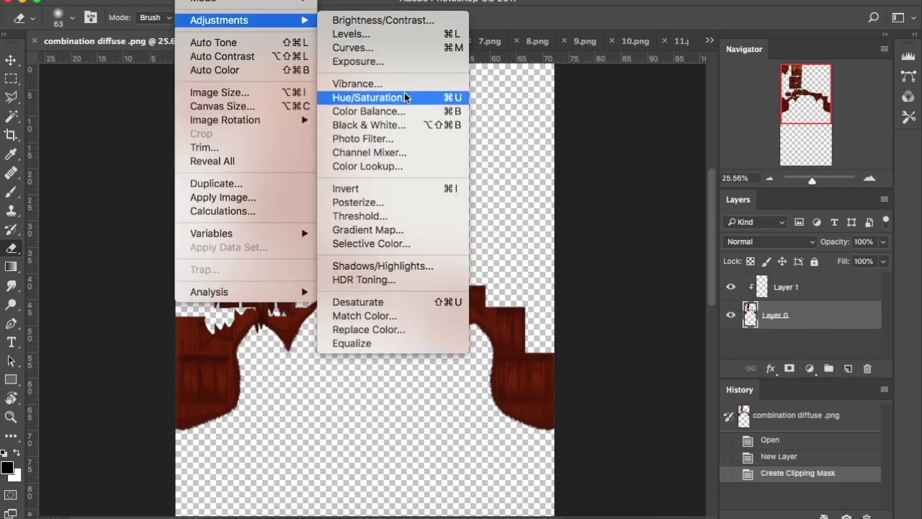
click(369, 125)
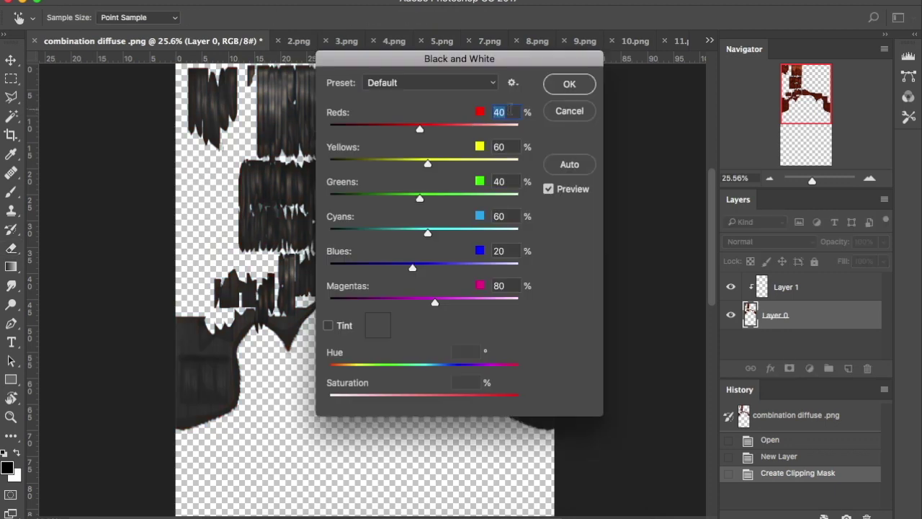
click(569, 84)
Apply Brightness/Contrast to Layer 0 with brightness 103 and contrast about -12
click(193, 2)
mouse_move(288, 19)
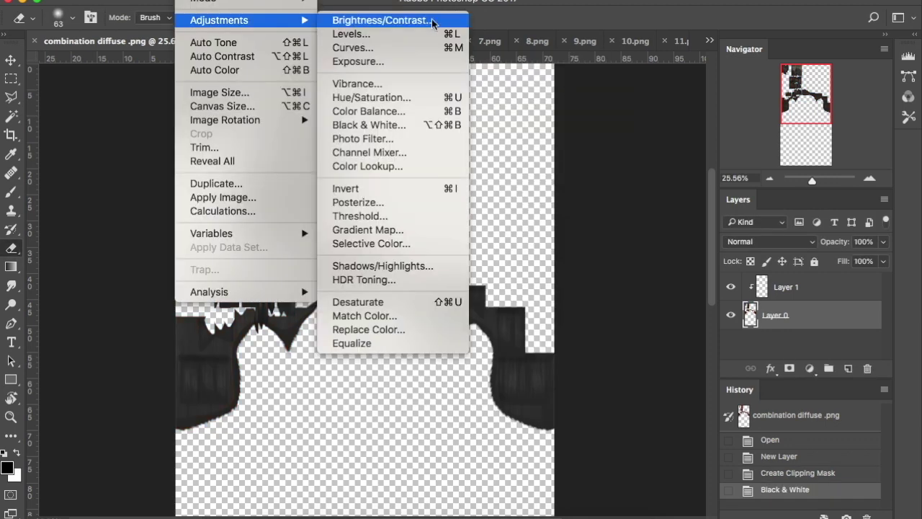
click(439, 20)
drag(554, 103, 598, 105)
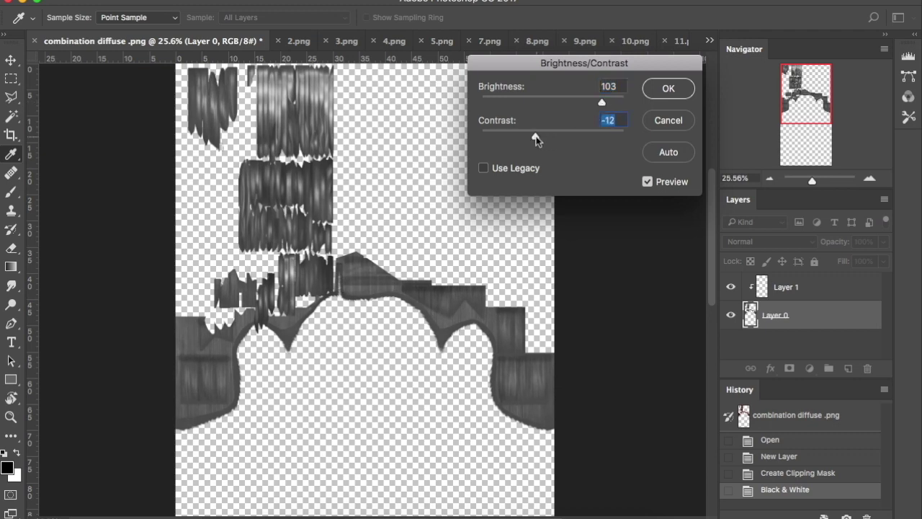
click(668, 87)
Sample a dark brown hair colour from 2.png with the Eyedropper, undoing any stray erasure
click(302, 41)
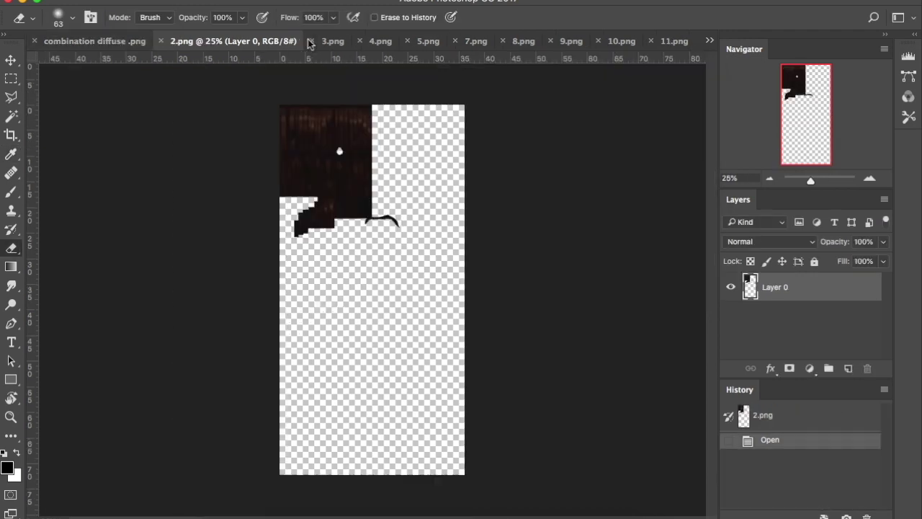
alt+scroll(317, 121, up, 8)
click(318, 121)
key(super+z)
key(i)
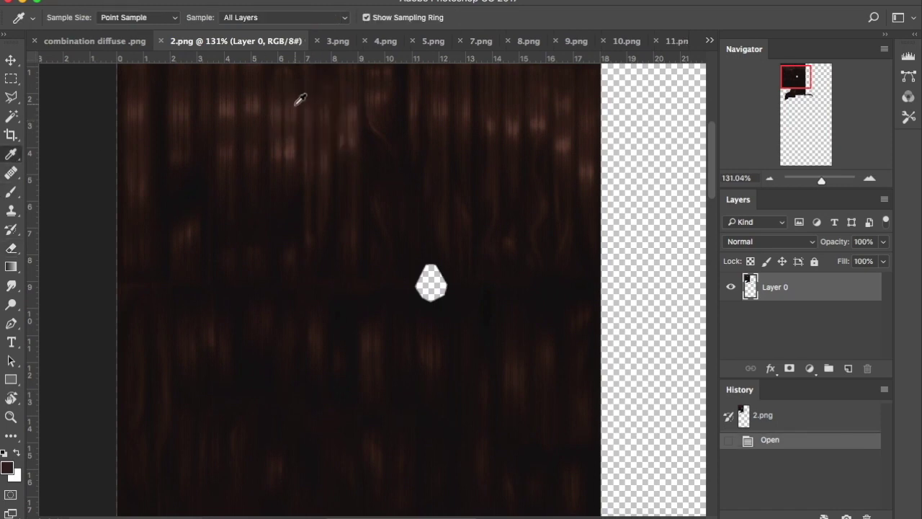
Fill Layer 1 of combination diffuse .png with the sampled dark brown, using Normal mode at 100% opacity
click(94, 41)
click(779, 286)
click(152, 1)
click(214, 209)
click(690, 237)
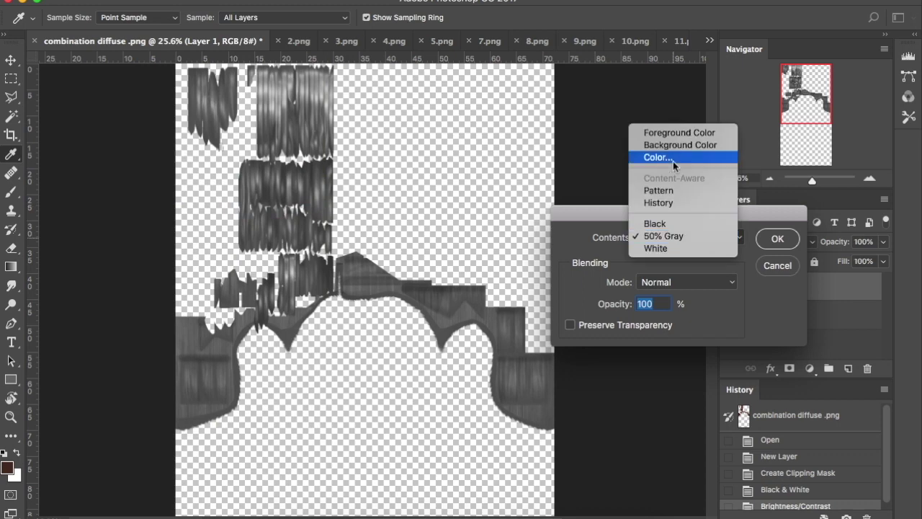
click(655, 154)
click(374, 264)
click(603, 125)
click(777, 238)
Try the Overlay blend mode on Layer 1 and compare the recoloured hair with 2.png
click(769, 241)
click(751, 397)
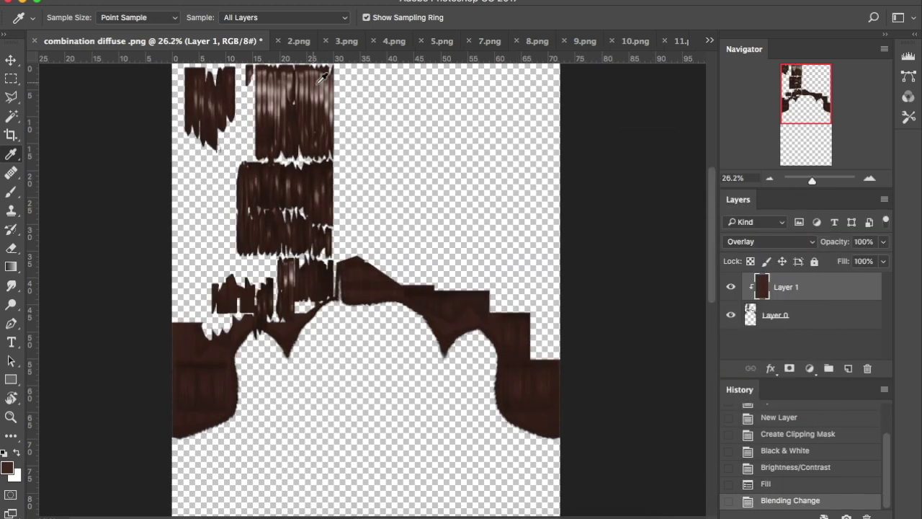
alt+scroll(321, 77, up, 5)
alt+scroll(320, 77, down, 3)
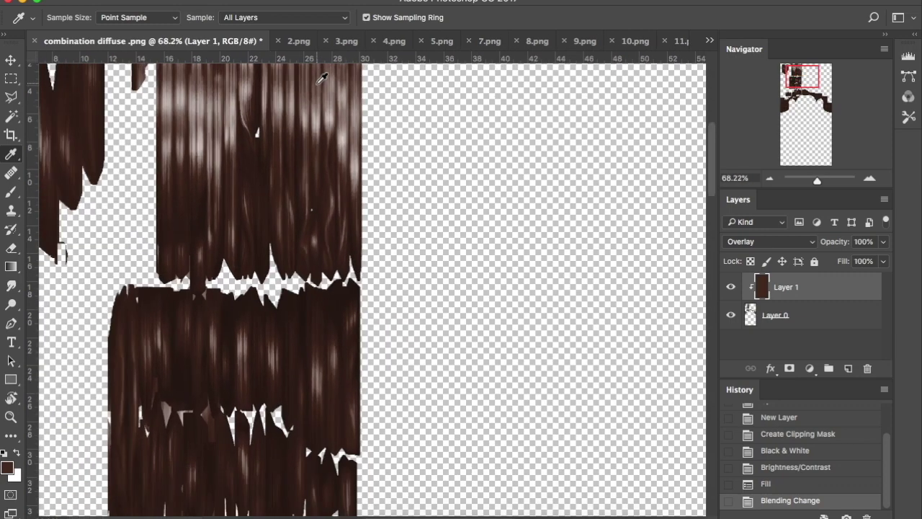
alt+scroll(321, 78, down, 1)
click(296, 41)
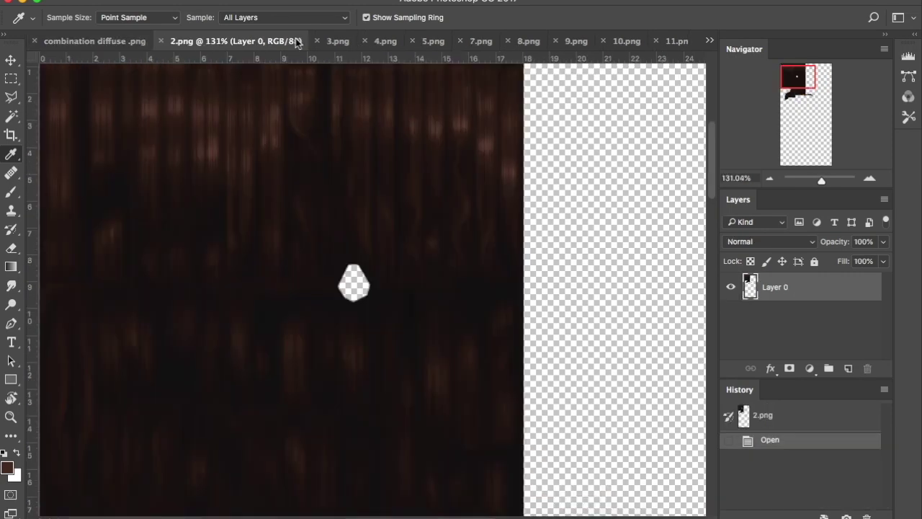
click(110, 41)
Set Layer 1's blend mode to Multiply and compare the recoloured hair with 2.png
click(771, 241)
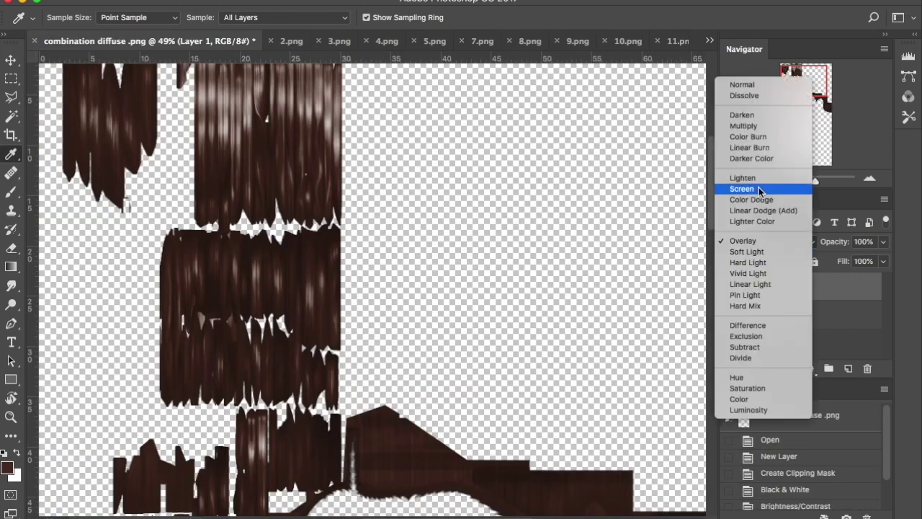
click(760, 122)
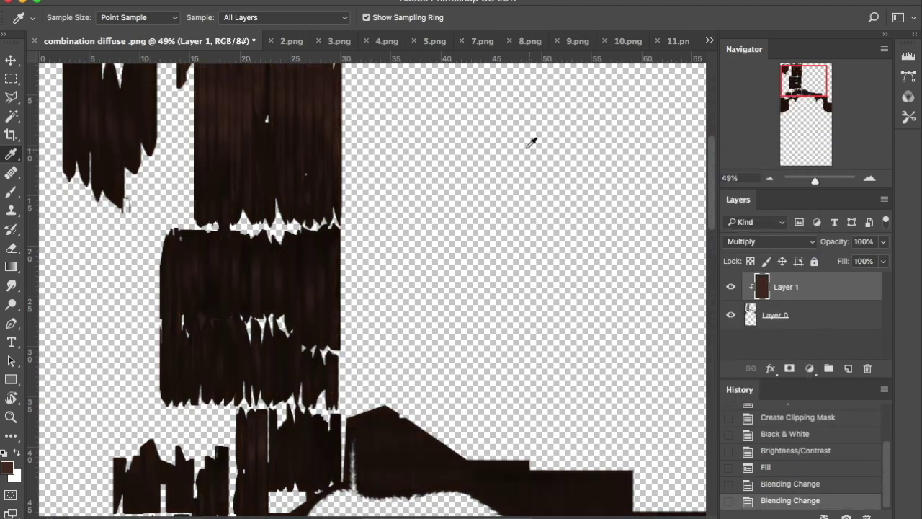
alt+scroll(226, 132, up, 5)
alt+scroll(226, 131, down, 6)
click(299, 41)
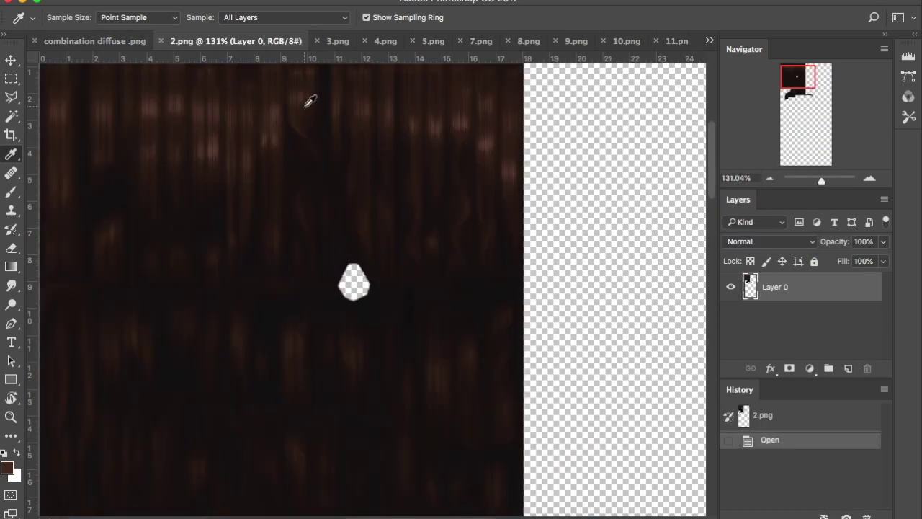
click(103, 41)
alt+scroll(346, 258, down, 1)
alt+scroll(346, 257, down, 3)
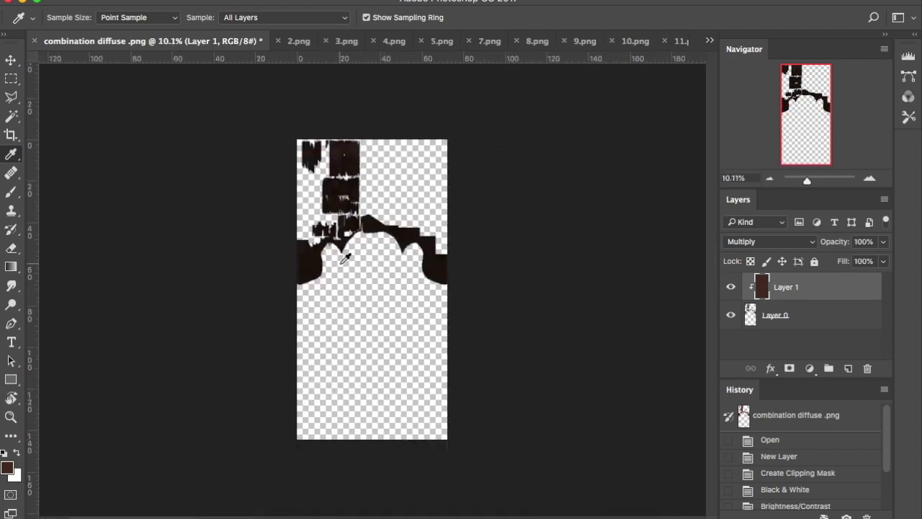
alt+scroll(346, 256, up, 5)
scroll(442, 263, up, 5)
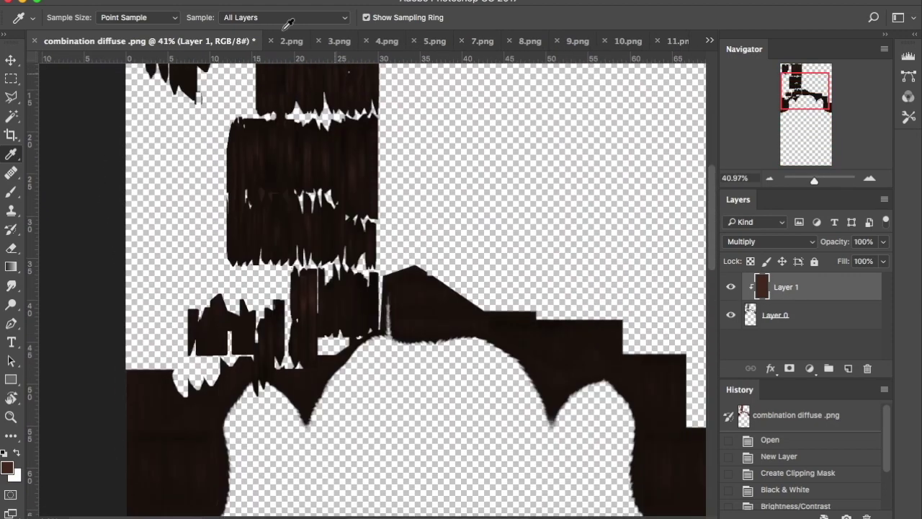
Brighten the Layer 1 colour with Brightness/Contrast, setting brightness to 36 and leaving contrast at 0
scroll(292, 183, up, 4)
click(193, 0)
mouse_move(216, 20)
click(464, 24)
drag(552, 101, 558, 103)
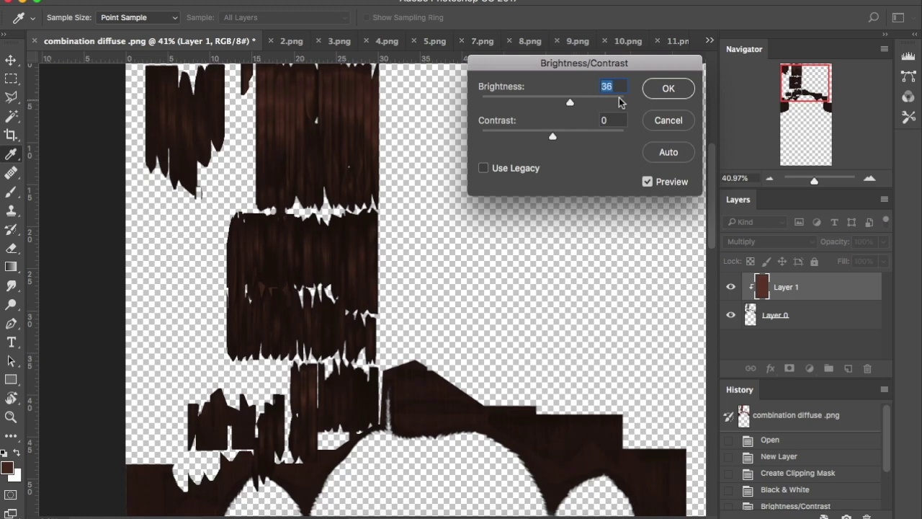
key(Return)
Open Save As for the texture and create a folder named diffuse colours inside Project B's colors folder
click(126, 0)
click(165, 129)
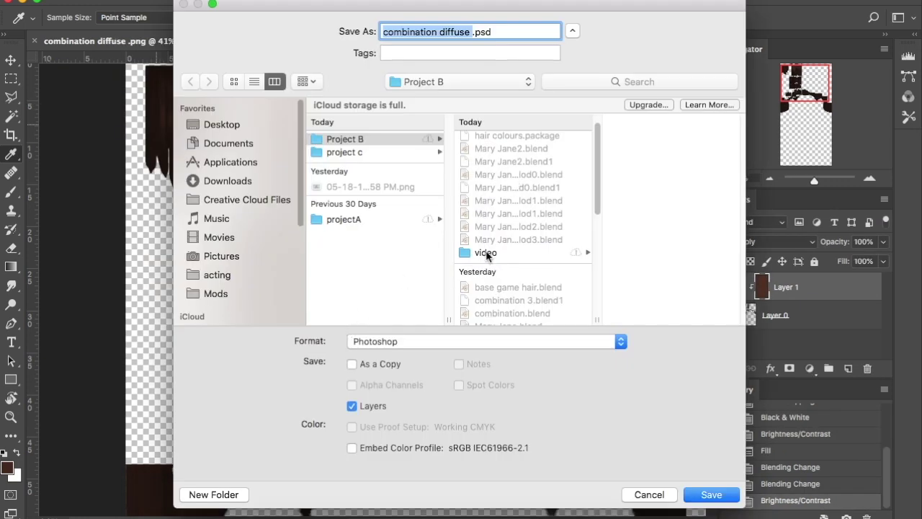
scroll(523, 244, down, 3)
scroll(523, 216, up, 5)
click(508, 139)
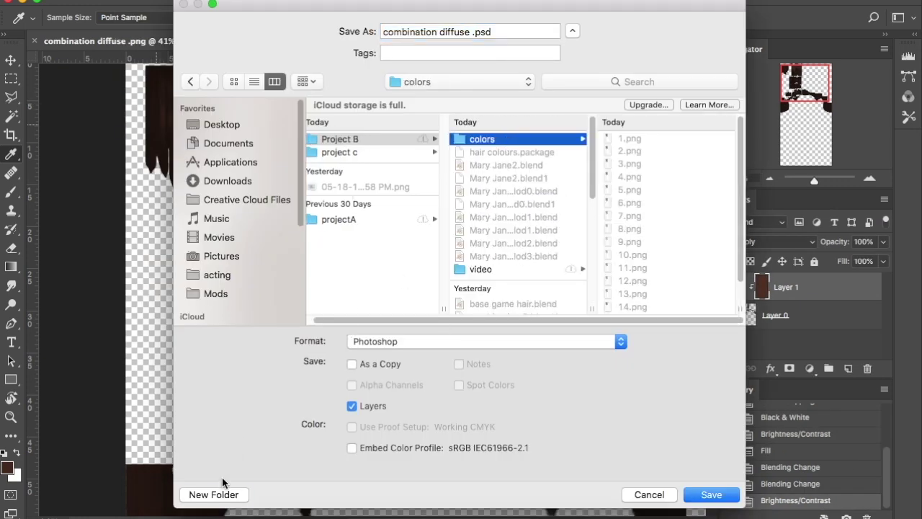
click(213, 494)
text(diff)
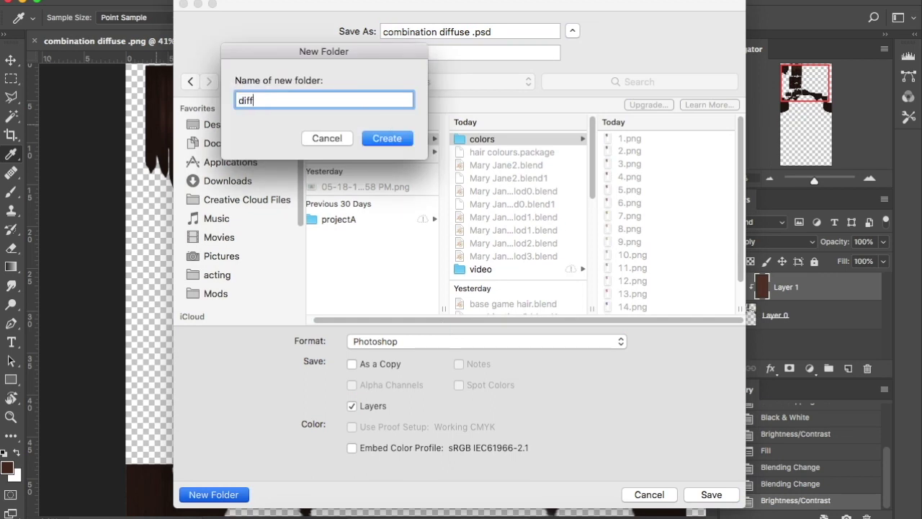
text(use colours)
key(Return)
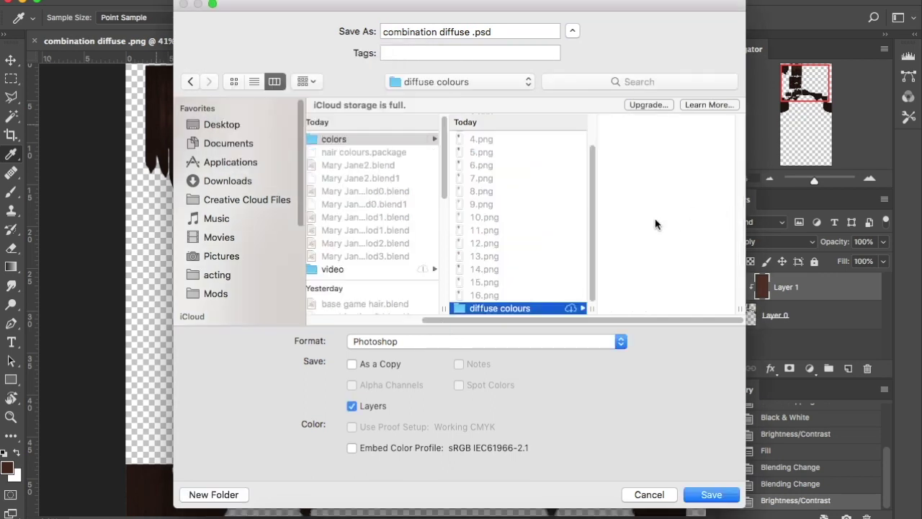
Save the dark brown texture in PNG format as 2 in the diffuse colours folder
click(545, 341)
click(456, 475)
key(Tab)
text(2)
click(722, 496)
click(510, 166)
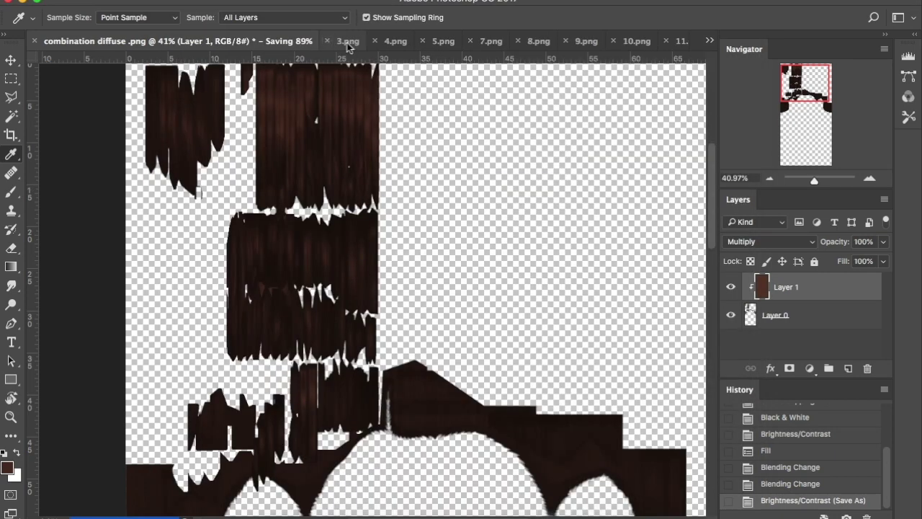
Sample a reddish brown from 3.png and refill Layer 1 of combination diffuse .png with that colour
click(326, 41)
alt+scroll(321, 122, up, 10)
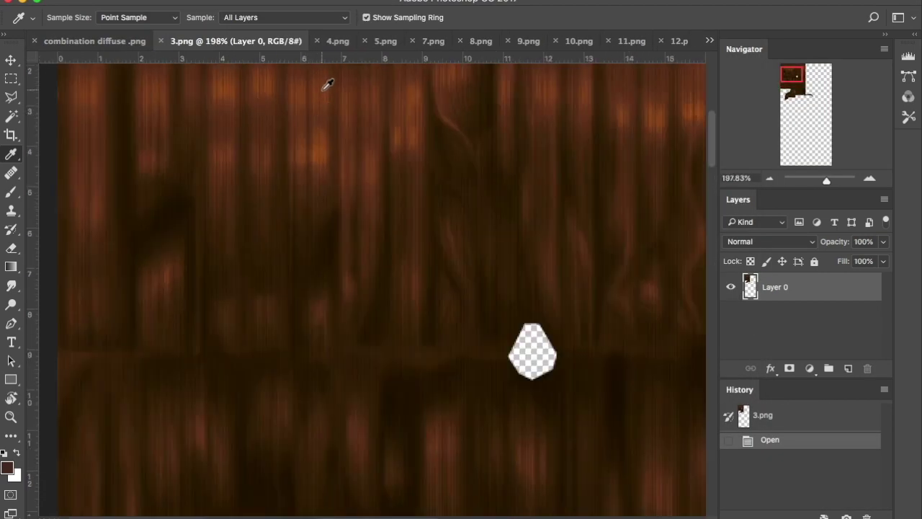
click(116, 41)
click(155, 1)
click(200, 209)
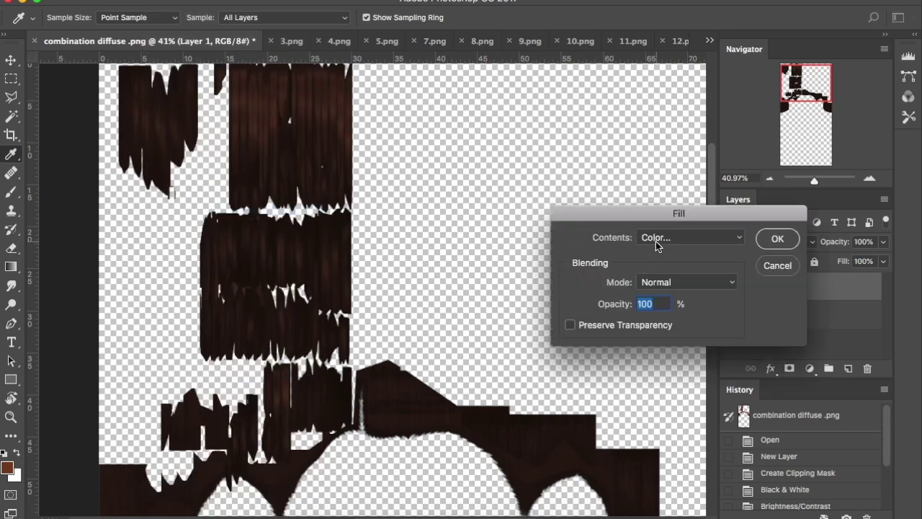
click(656, 239)
click(657, 242)
click(9, 470)
click(602, 126)
click(777, 239)
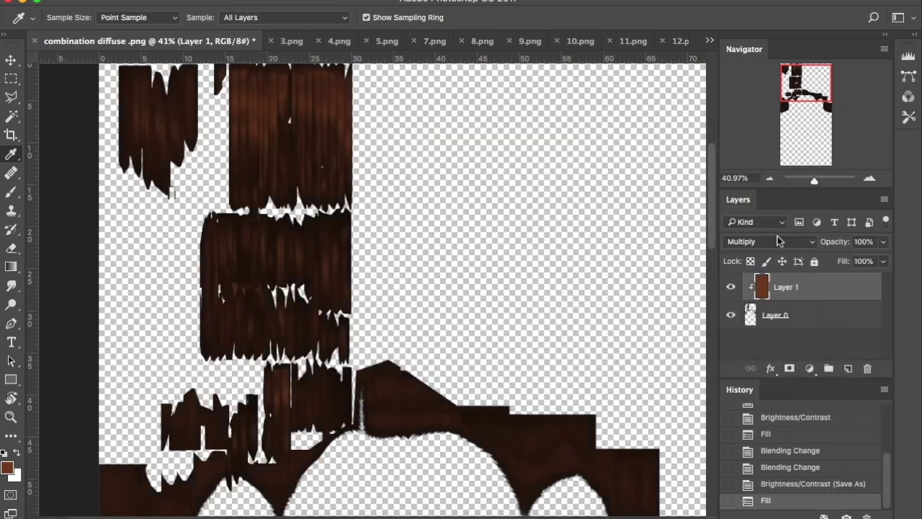
Slightly raise the brightness of Layer 1's reddish brown fill with Brightness/Contrast, leaving contrast at 0
click(184, 1)
mouse_move(331, 18)
click(511, 19)
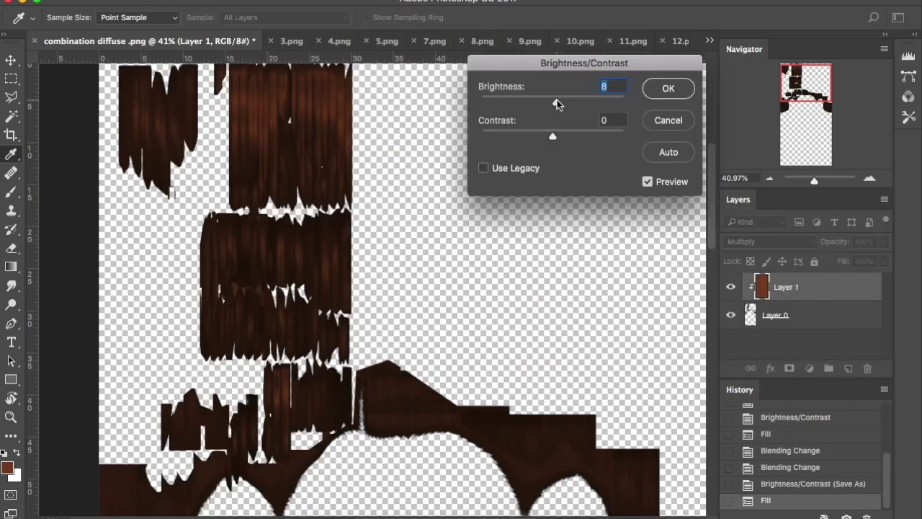
click(656, 96)
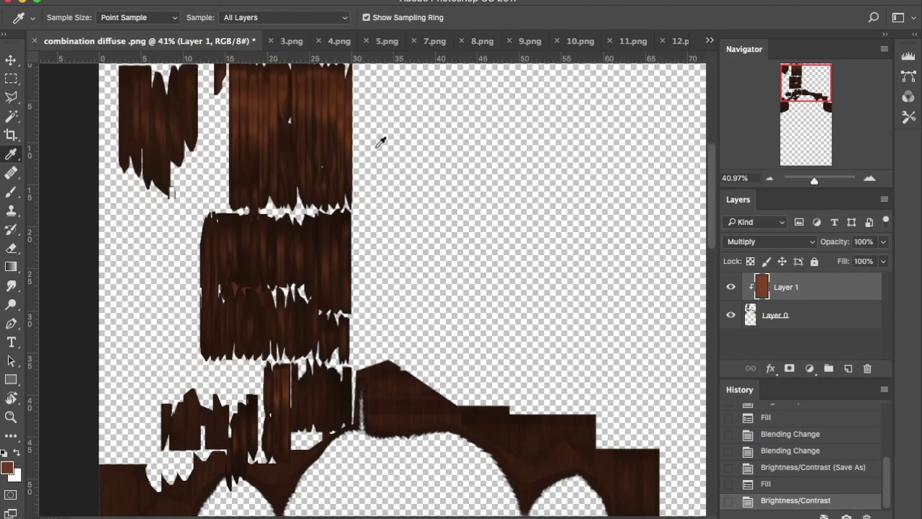
Save the reddish brown texture in PNG format as 3 in the diffuse colours folder inside Project B's colors folder
key(super+shift+s)
scroll(536, 209, up, 1)
click(486, 139)
scroll(638, 209, down, 2)
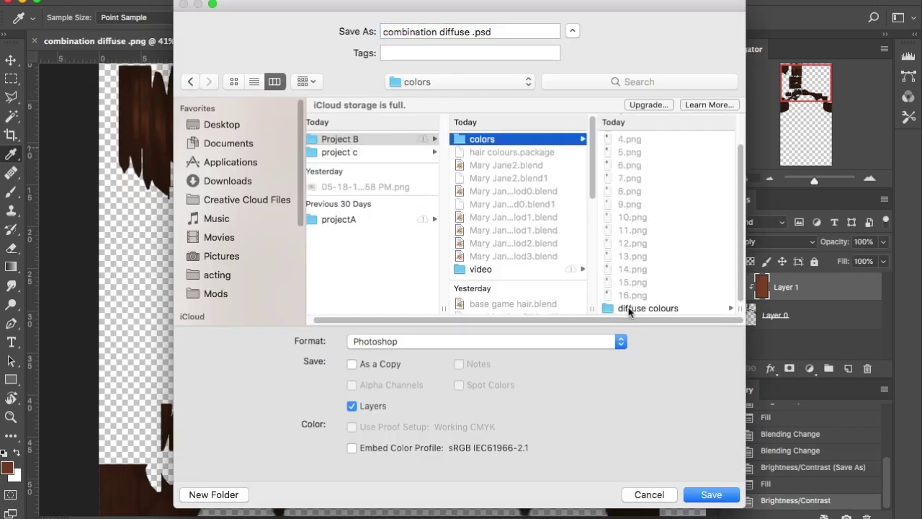
click(625, 308)
click(620, 341)
scroll(494, 461, down, 3)
click(470, 424)
click(428, 341)
click(427, 354)
drag(469, 35, 288, 19)
text(3)
click(713, 497)
click(529, 172)
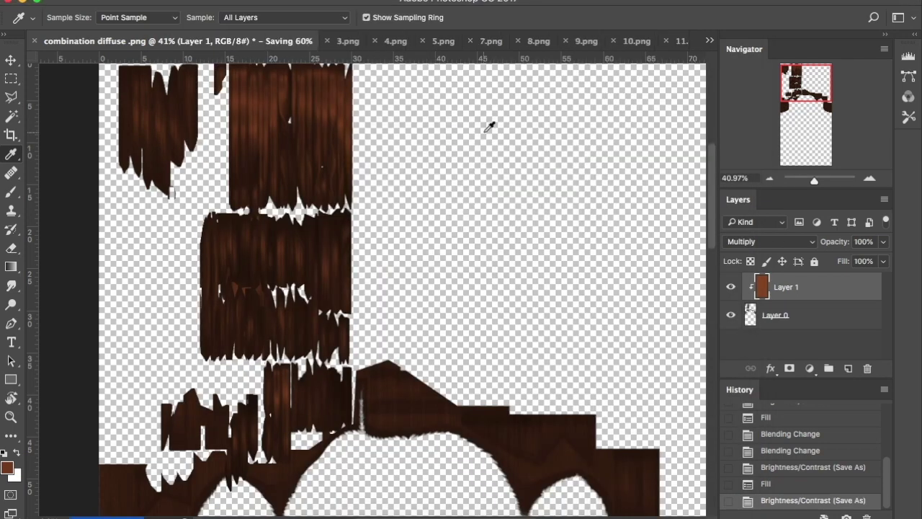
Sample a deep red from 4.png and refill Layer 1 of combination diffuse .png with that colour
click(339, 42)
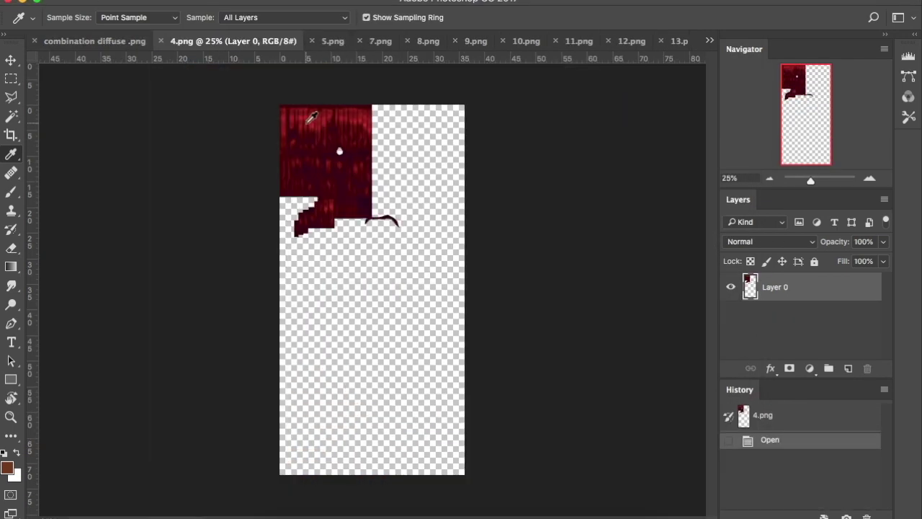
click(115, 40)
click(172, 3)
click(164, 209)
click(672, 239)
click(668, 245)
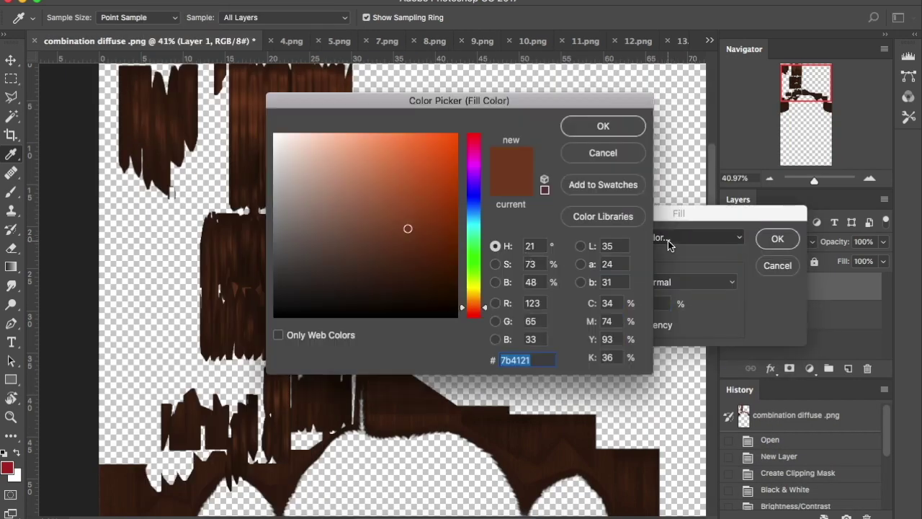
key(Return)
click(777, 239)
Try raising the brightness of Layer 1's red fill to 21 with Brightness/Contrast, and undo it
click(196, 2)
click(360, 22)
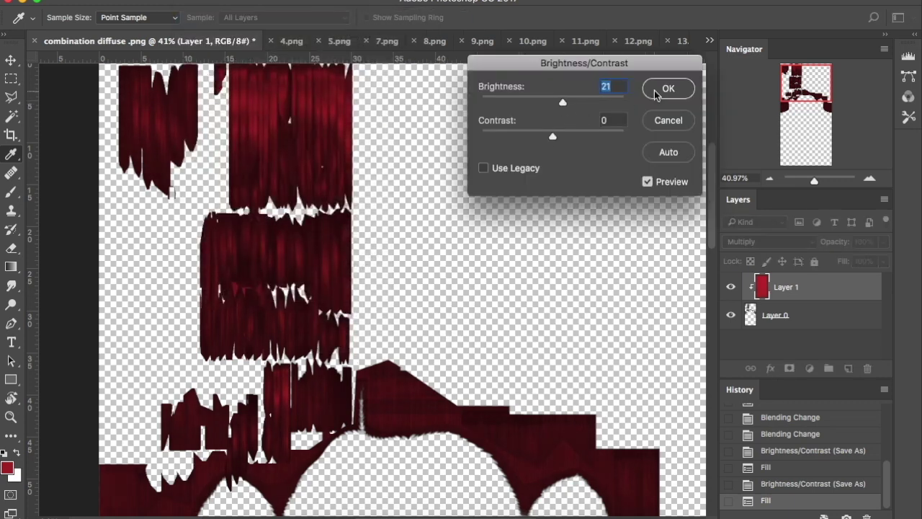
click(646, 94)
key(super+z)
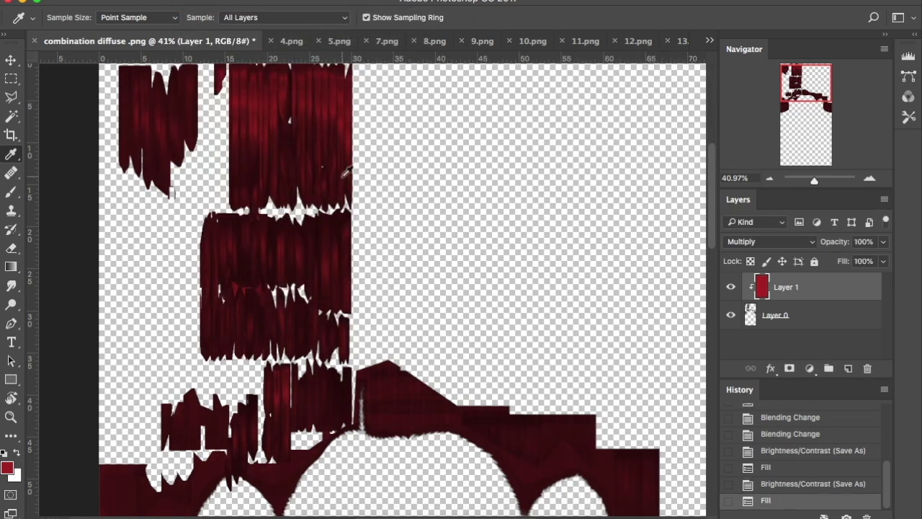
Slightly adjust the brightness of Layer 1's red fill with Brightness/Contrast
click(188, 4)
click(360, 22)
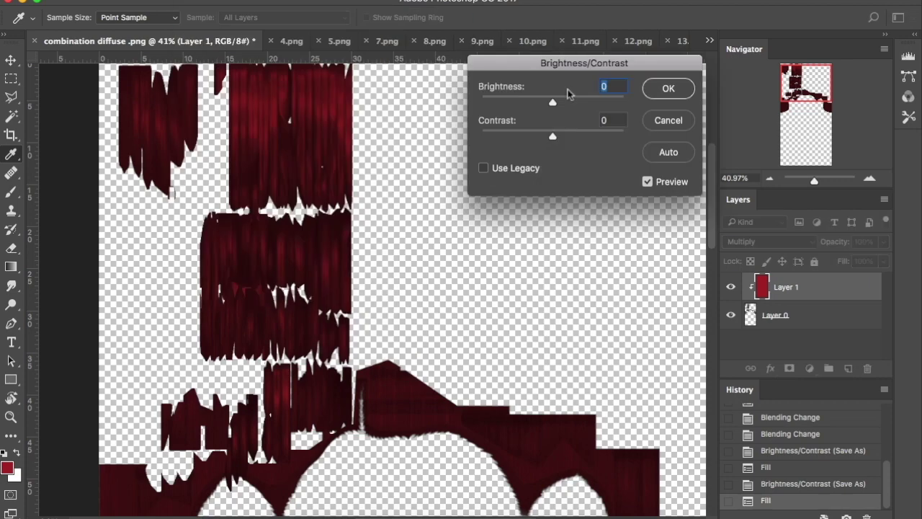
key(Return)
Save the red texture in PNG format as 4 in the diffuse colours folder inside Project B's colors folder
click(118, 4)
click(185, 129)
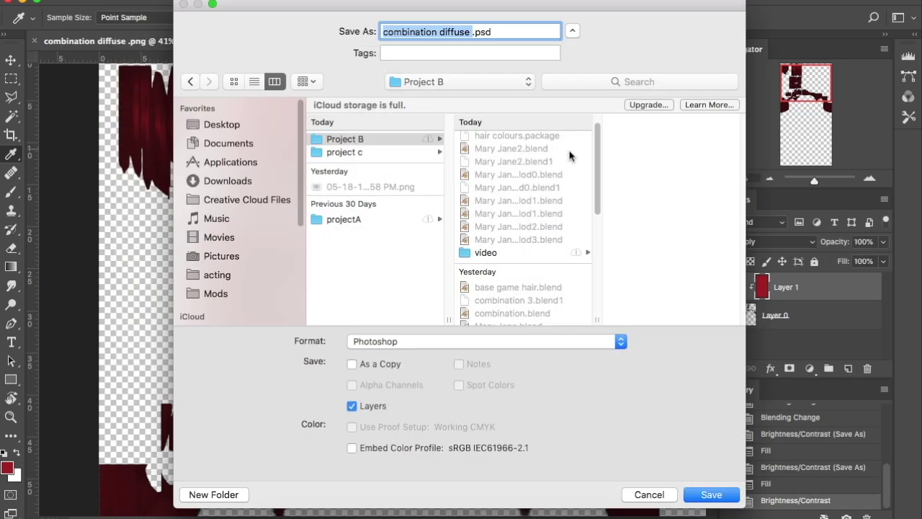
scroll(534, 252, down, 3)
scroll(535, 252, up, 5)
click(533, 139)
click(490, 342)
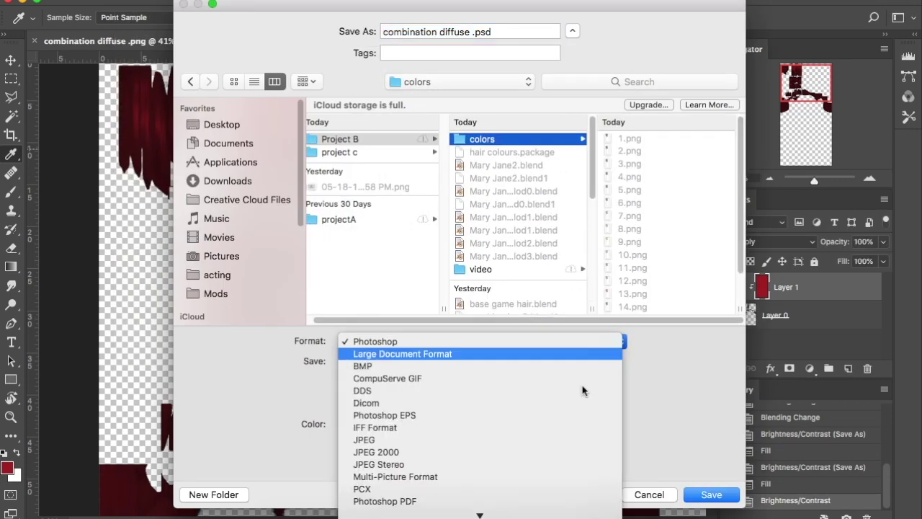
click(662, 239)
scroll(661, 252, down, 5)
click(648, 308)
click(618, 342)
click(497, 451)
drag(471, 32, 381, 31)
text(3)
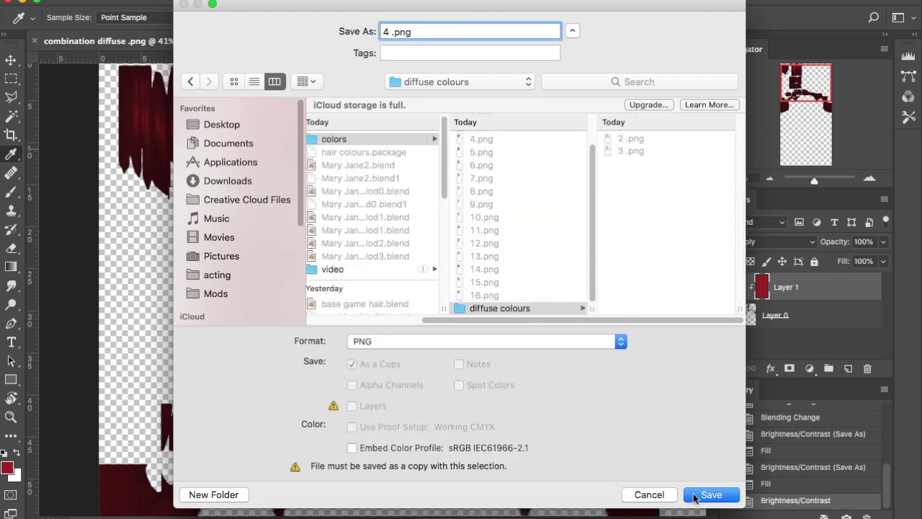
click(710, 495)
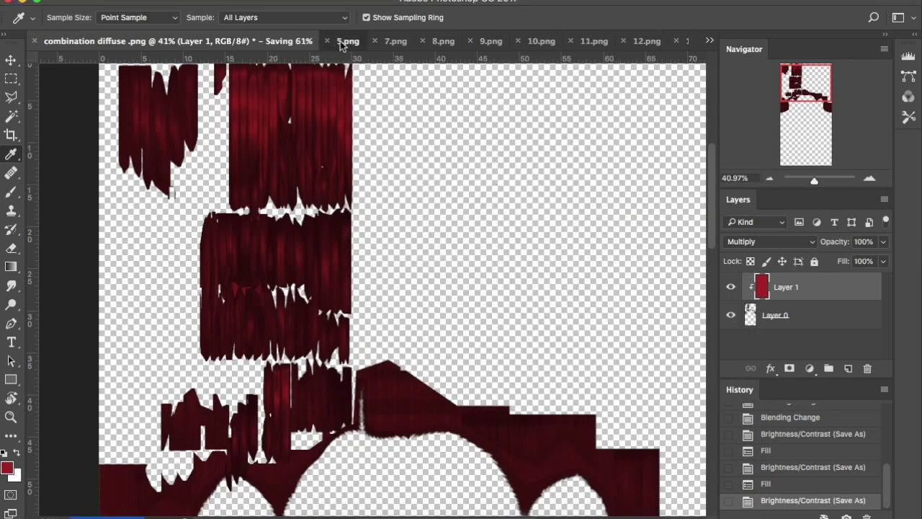
Sample a rusty red from 5.png and refill Layer 1 of combination diffuse .png with that colour
click(327, 41)
alt+scroll(313, 108, up, 3)
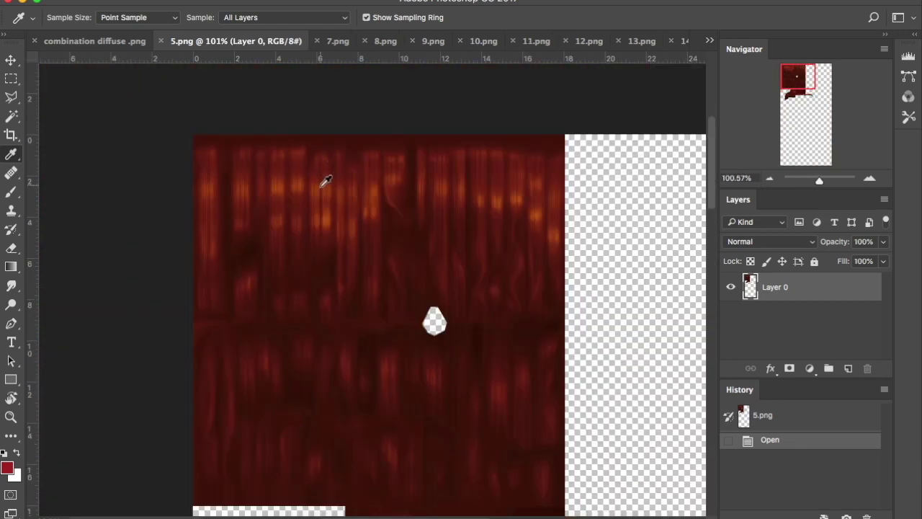
click(92, 43)
click(152, 0)
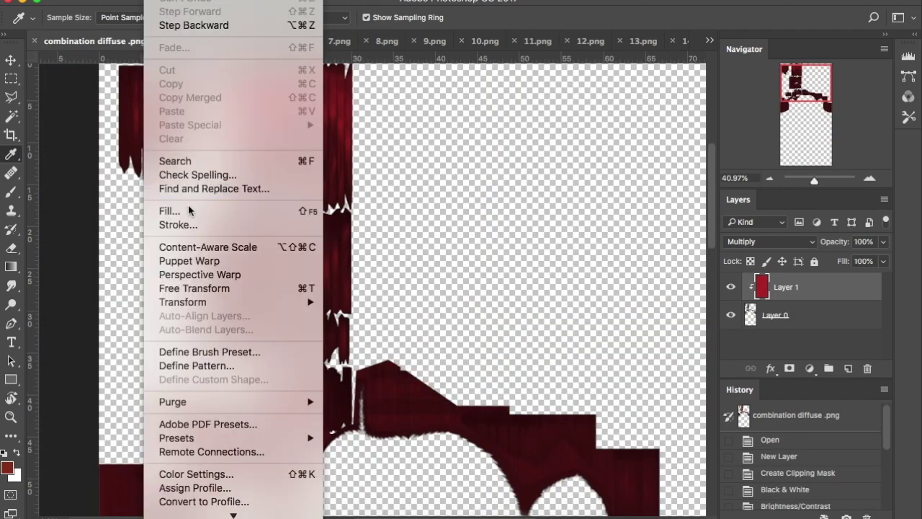
click(189, 210)
click(669, 242)
click(669, 239)
click(164, 430)
click(589, 127)
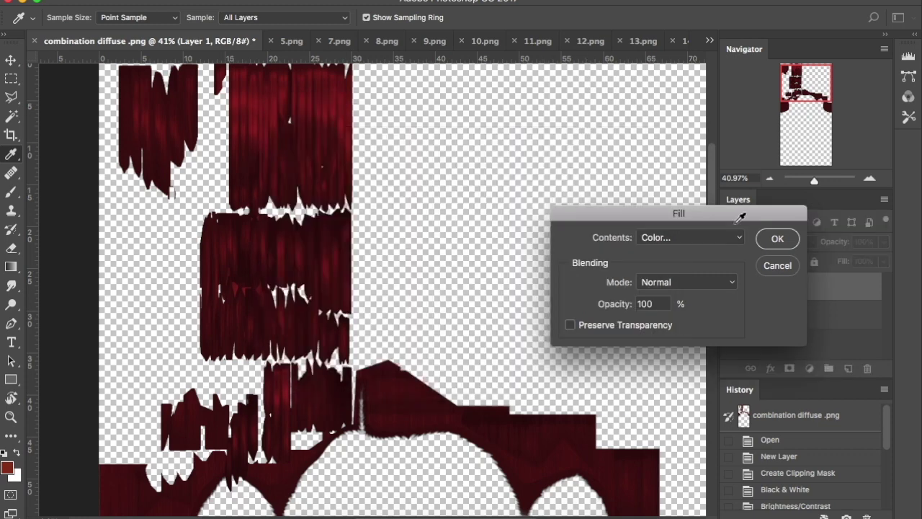
click(777, 238)
Try brightening Layer 1's rusty red fill with Brightness/Contrast, and undo it
click(183, 0)
mouse_move(202, 24)
click(360, 25)
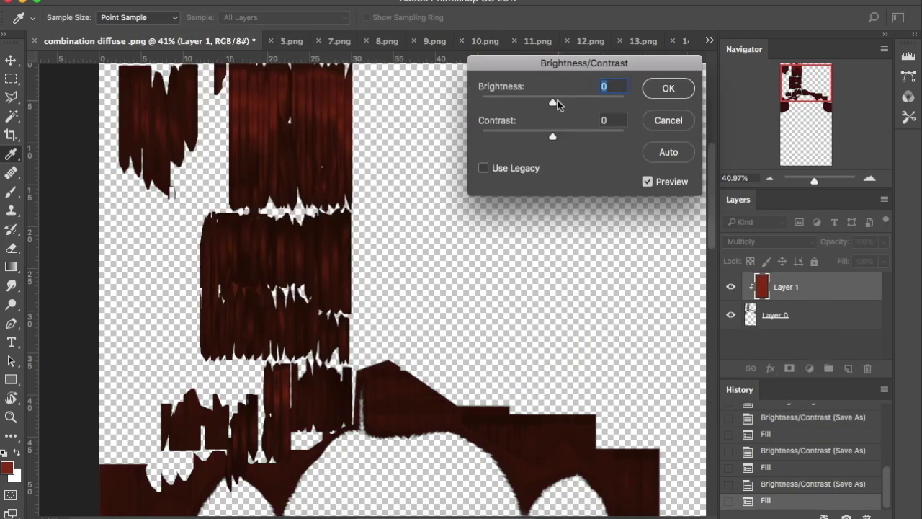
click(669, 87)
click(116, 0)
click(387, 235)
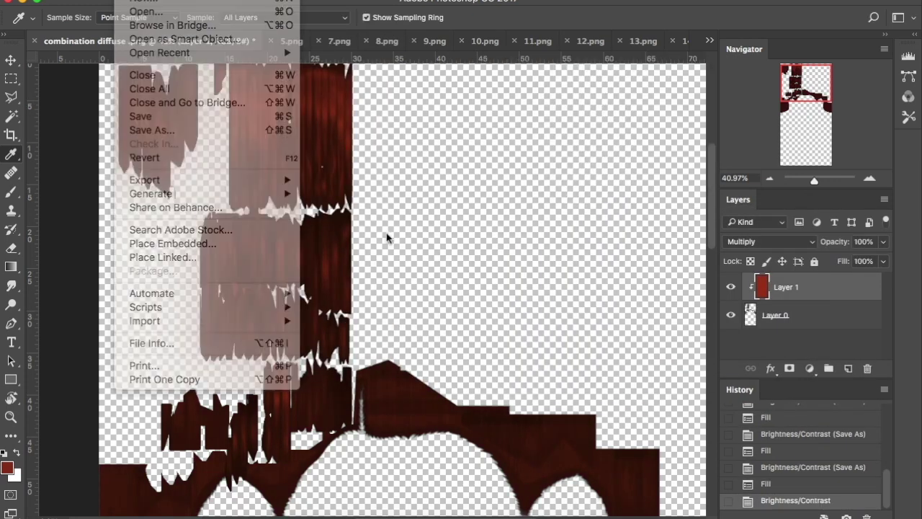
key(super+z)
Select Layer 0 and slightly adjust its brightness with Brightness/Contrast
click(820, 320)
click(184, 0)
mouse_move(209, 20)
click(360, 23)
drag(553, 103, 551, 103)
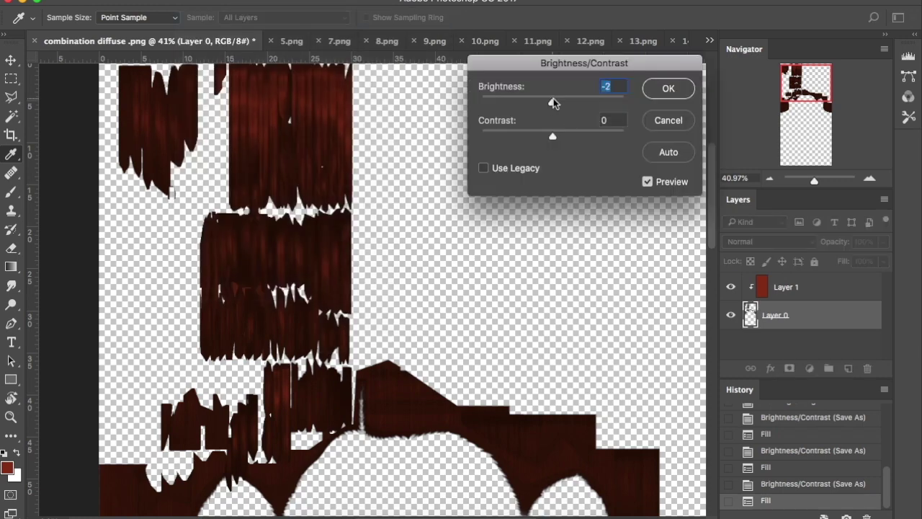
click(666, 89)
Save the rusty red texture in PNG format as 5 in the diffuse colours folder inside Project B's colors folder
click(116, 1)
click(198, 128)
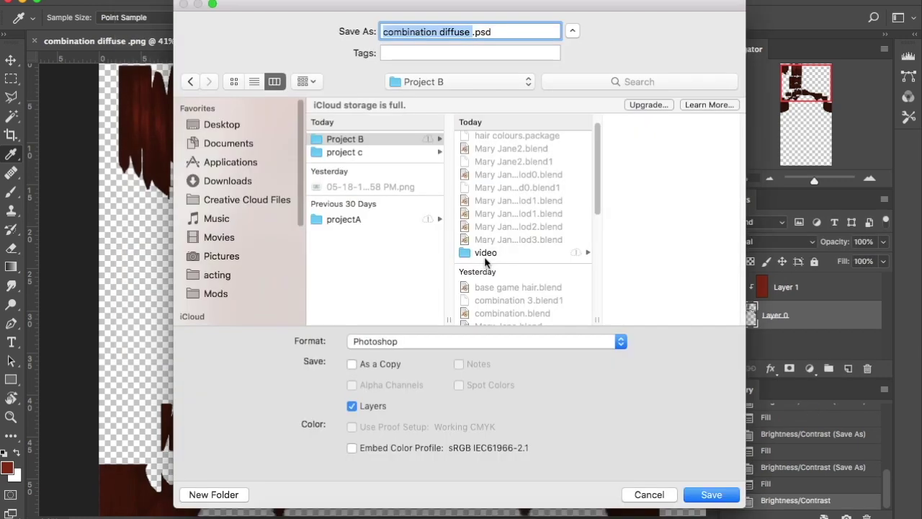
scroll(504, 204, down, 10)
scroll(533, 215, up, 15)
click(513, 139)
scroll(630, 278, down, 5)
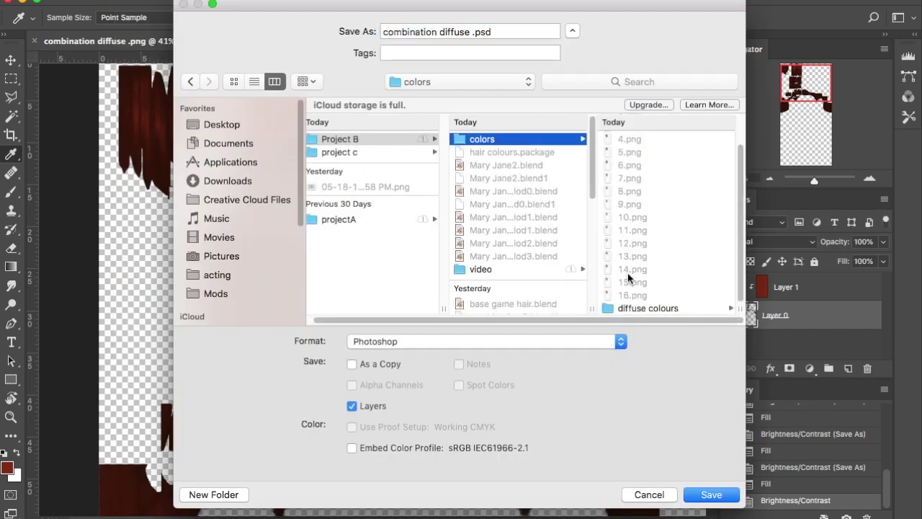
click(635, 309)
click(620, 341)
click(389, 439)
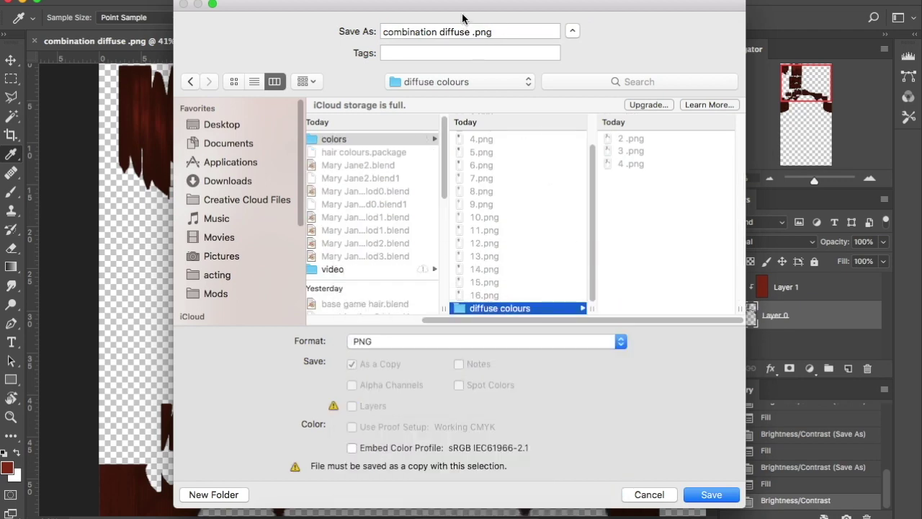
drag(470, 32, 374, 31)
text(5)
click(705, 496)
click(524, 167)
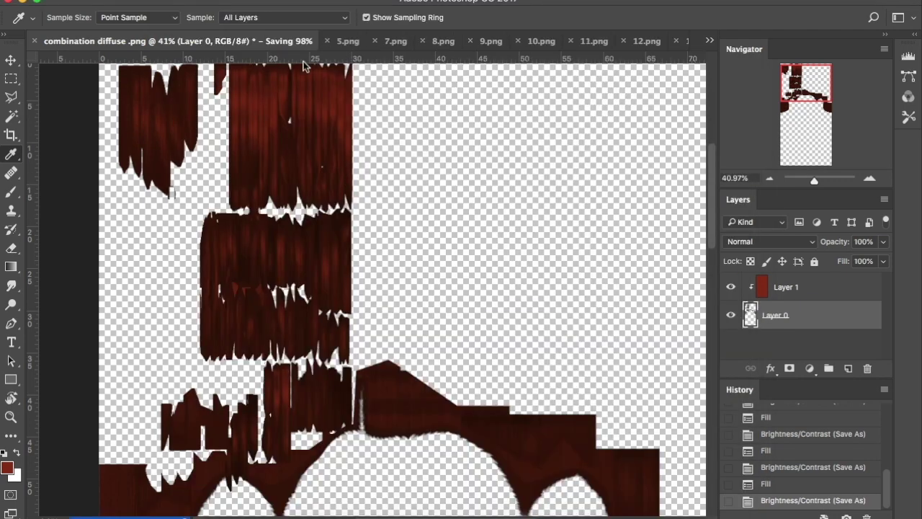
Close 5.png and sample a golden brown from the upper hair strands in 7.png
click(327, 41)
click(294, 42)
alt+scroll(322, 117, up, 15)
alt+scroll(281, 154, down, 9)
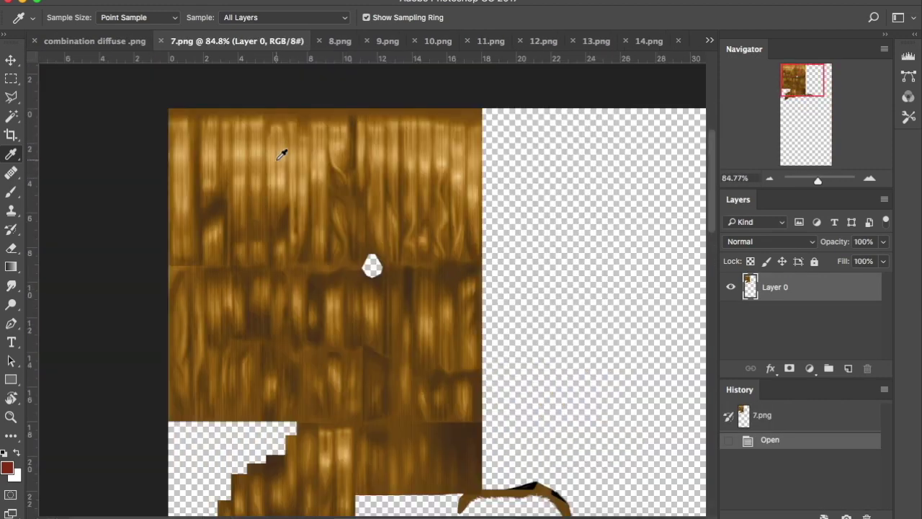
click(284, 189)
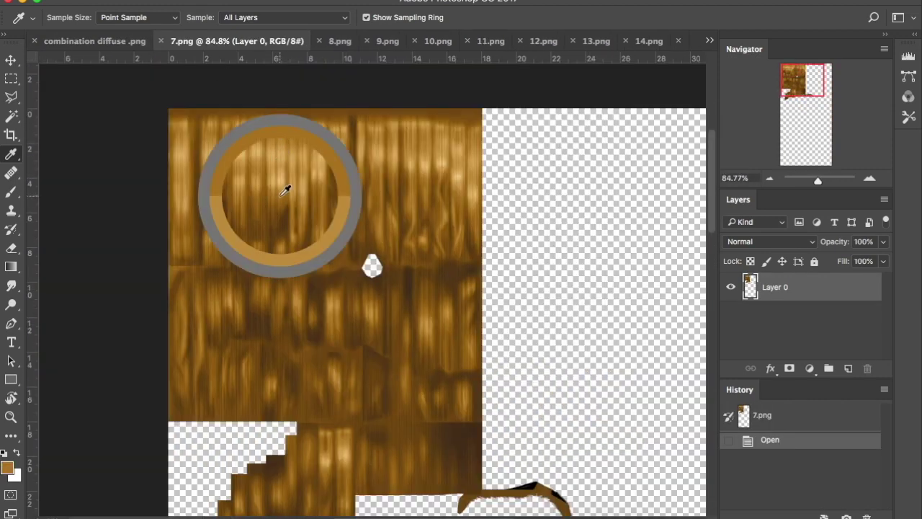
Refill Layer 1 of combination diffuse .png with a lighter golden brown, colour cd923d
click(108, 41)
click(144, 1)
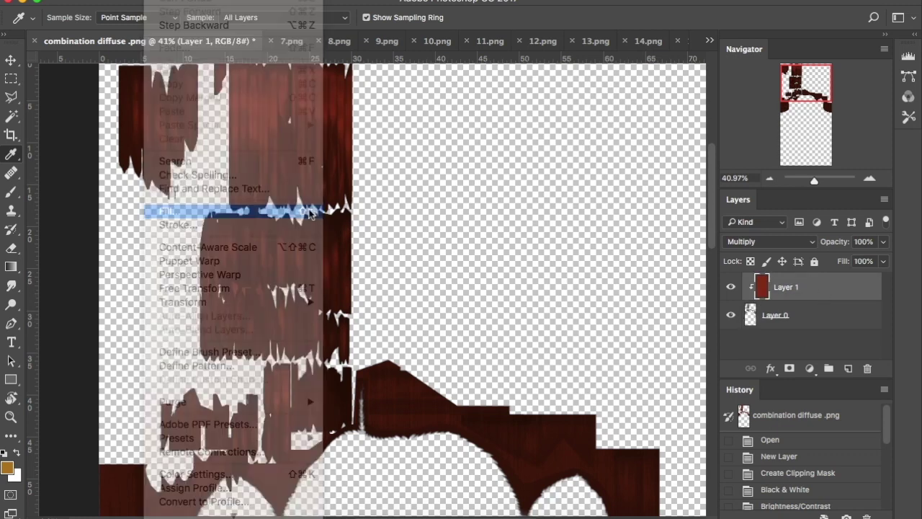
click(309, 208)
click(693, 237)
click(684, 232)
click(3, 462)
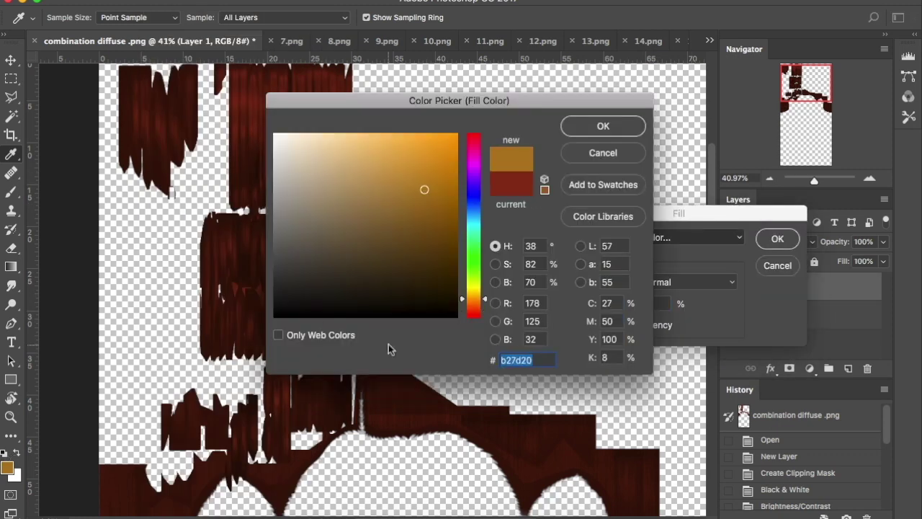
drag(424, 189, 403, 169)
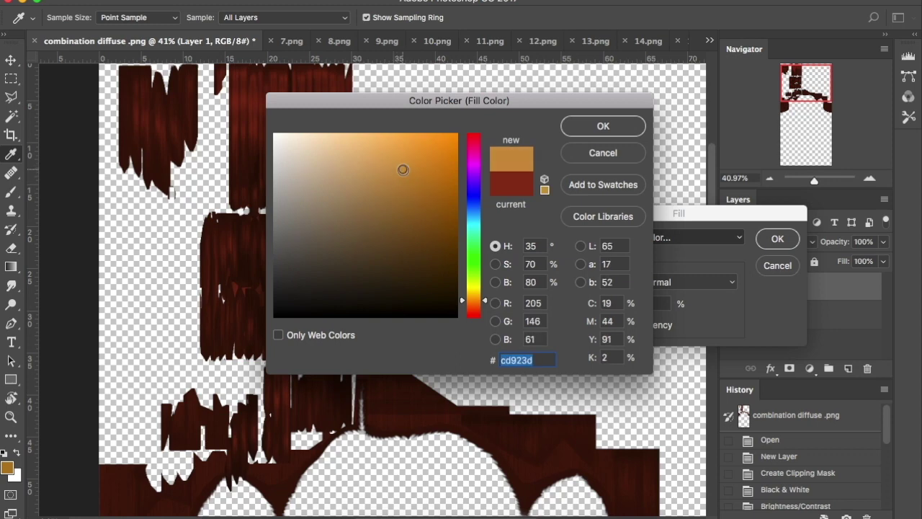
click(605, 126)
click(775, 242)
Shift the midtones of Layer 1's golden fill towards red and magenta with Color Balance
click(189, 2)
mouse_move(237, 16)
click(414, 108)
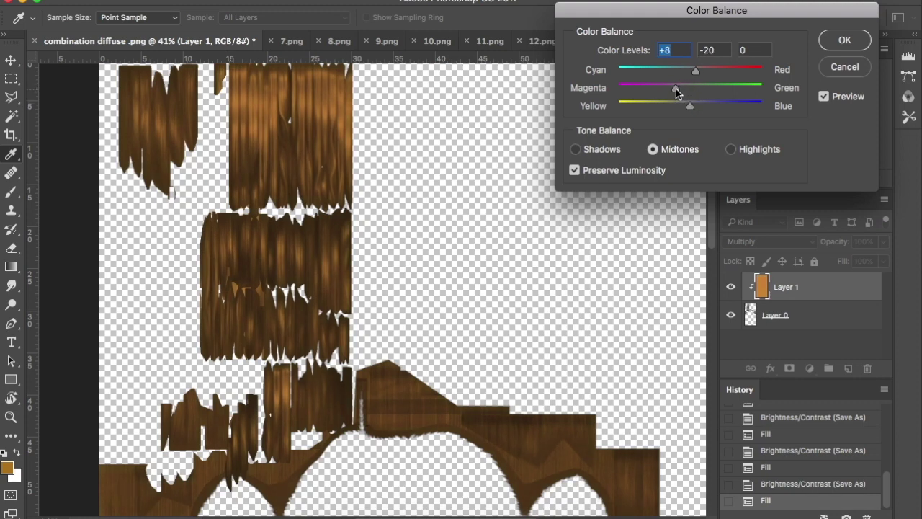
drag(696, 105, 675, 87)
drag(695, 70, 702, 75)
key(Return)
Save the golden brown texture in PNG format as 7 in the diffuse colours folder inside Project B's colors folder
click(124, 1)
click(281, 126)
key(super+shift+s)
scroll(544, 251, up, 8)
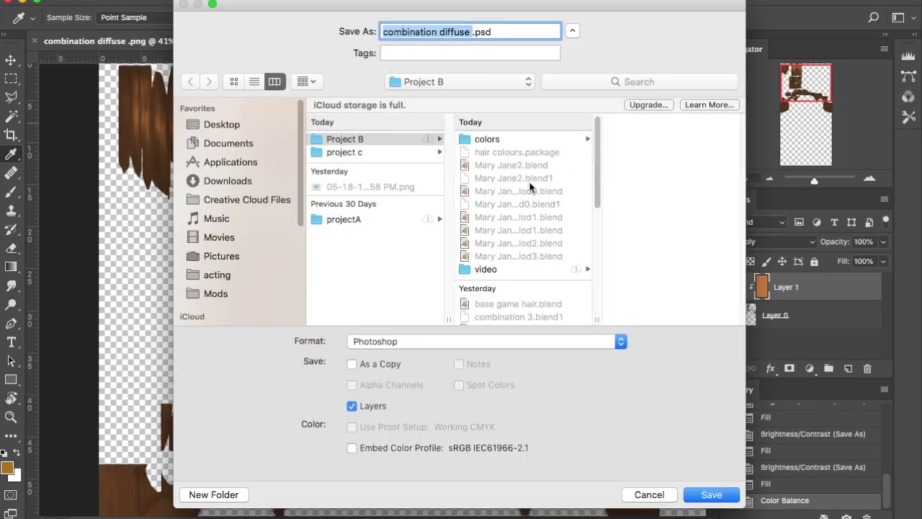
click(497, 139)
scroll(632, 295, down, 3)
click(635, 309)
click(489, 341)
click(455, 440)
click(468, 341)
click(436, 444)
click(470, 32)
drag(470, 32, 381, 32)
text(6)
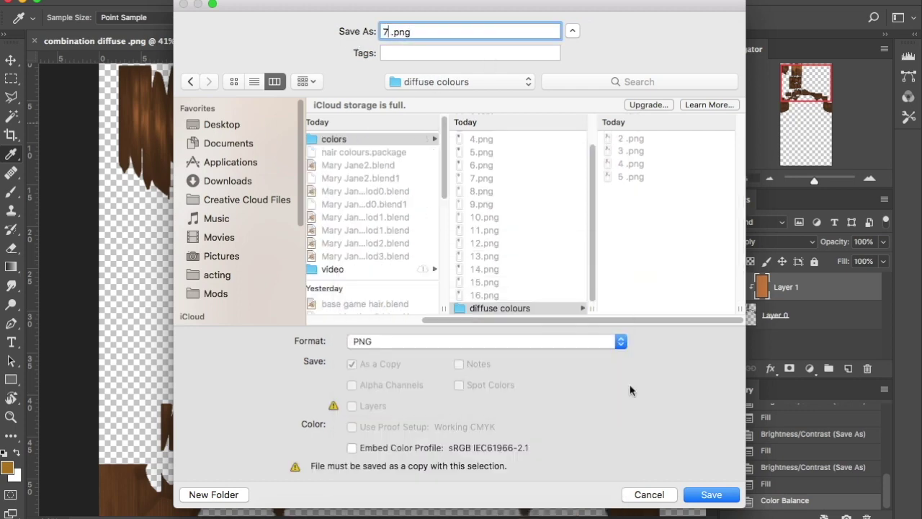
click(707, 494)
click(512, 168)
Sample a light tan from 8.png and refill Layer 1 of combination diffuse .png with that colour
click(332, 45)
alt+scroll(317, 122, up, 5)
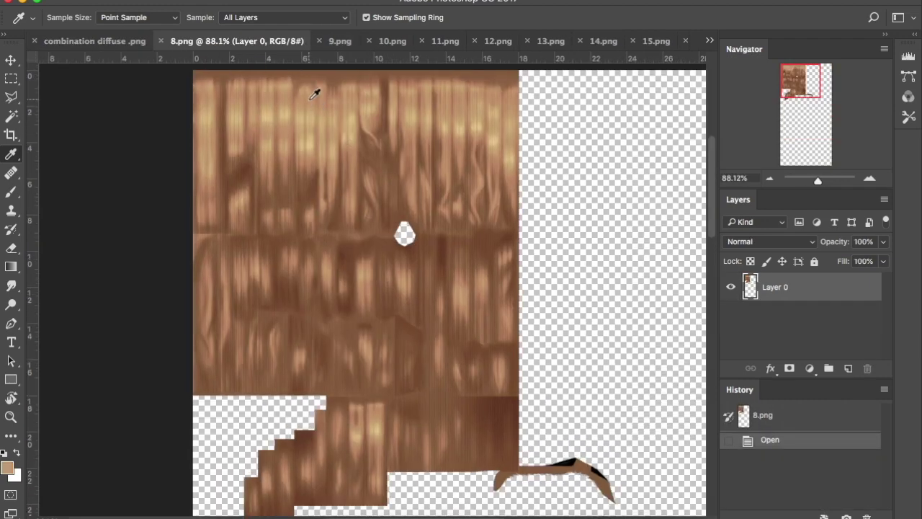
click(131, 40)
click(153, 1)
click(179, 211)
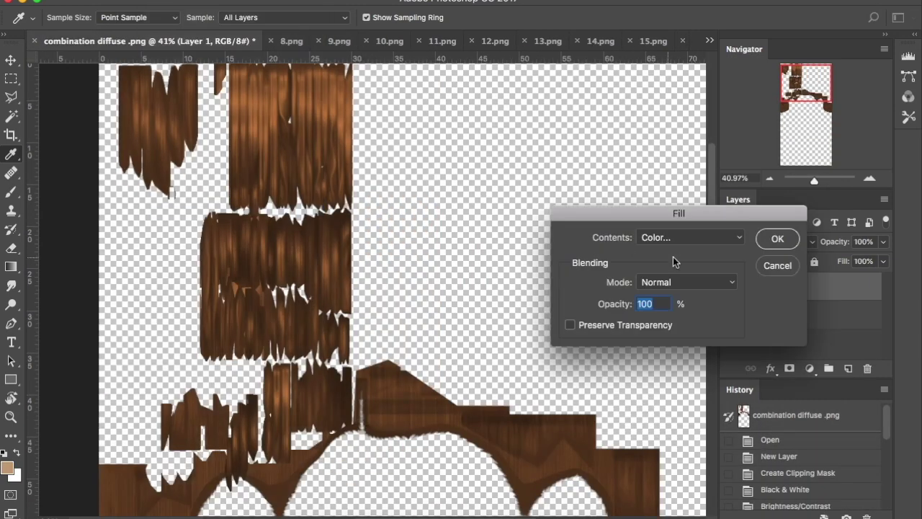
click(647, 238)
click(647, 238)
click(341, 175)
click(603, 126)
click(777, 239)
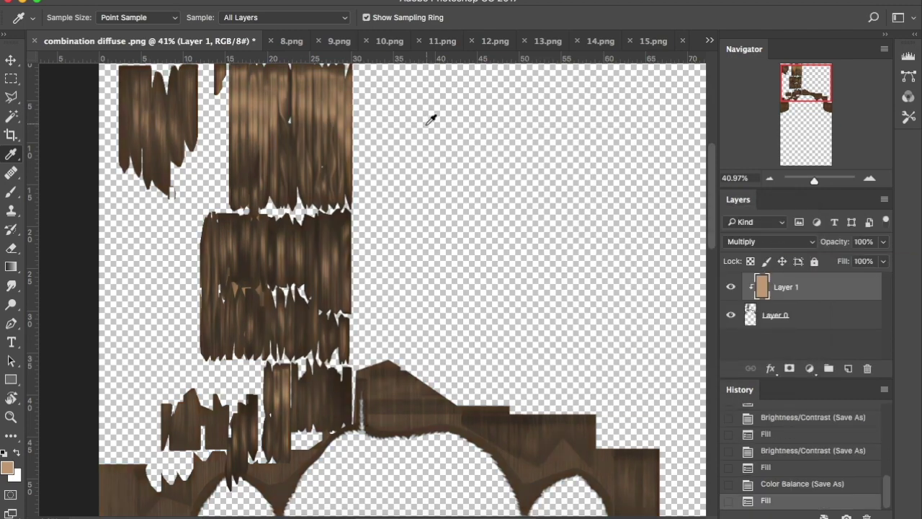
click(291, 41)
click(77, 41)
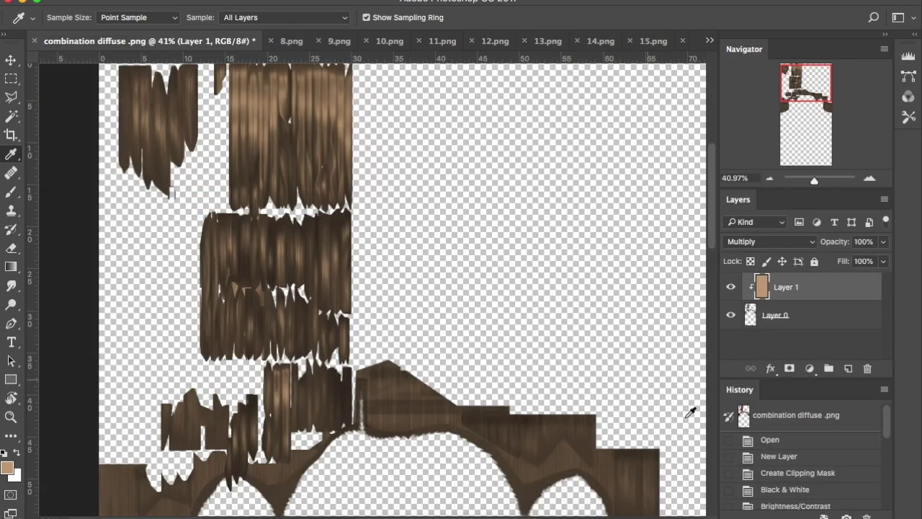
click(821, 317)
click(189, 2)
mouse_move(219, 20)
click(381, 20)
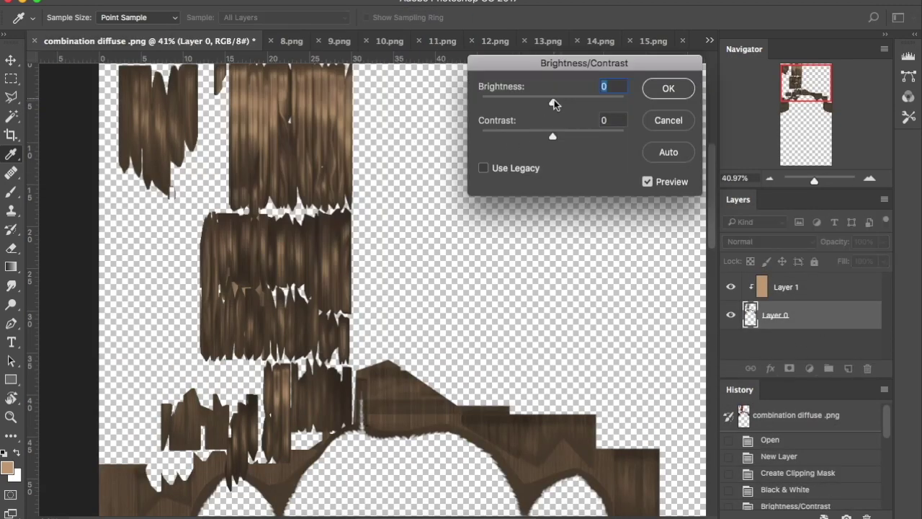
drag(552, 103, 586, 105)
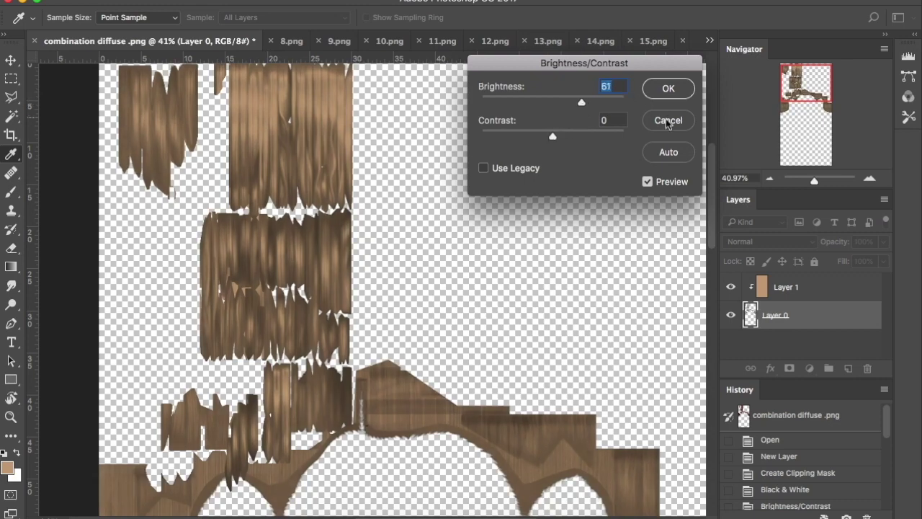
click(667, 122)
Brighten the light tan fill of Layer 1 with Brightness/Contrast
click(814, 288)
click(189, 1)
mouse_move(219, 21)
click(381, 20)
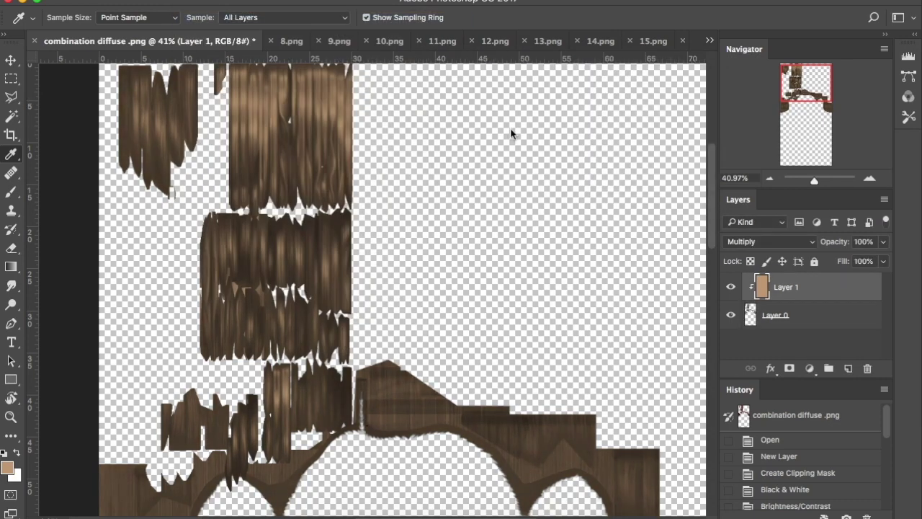
drag(553, 103, 592, 106)
click(657, 88)
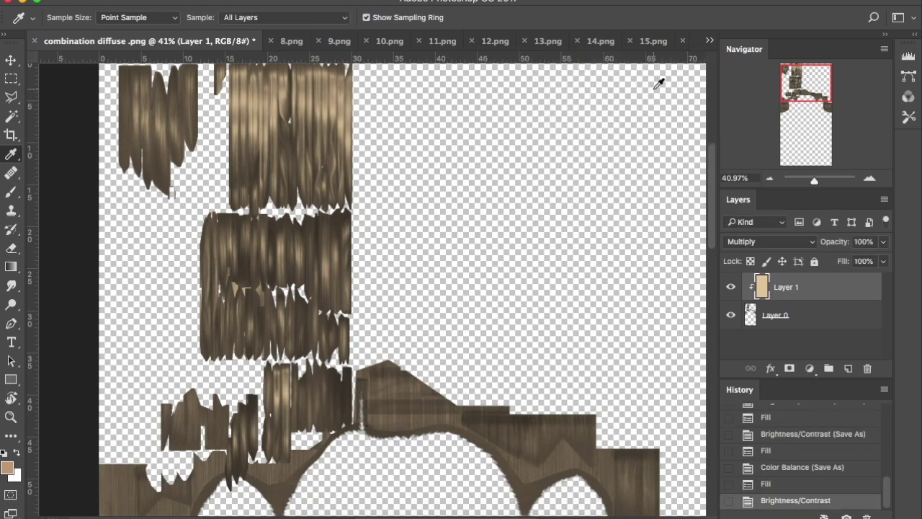
Set Layer 0's contrast to 10 and slightly raise its brightness with Brightness/Contrast
click(812, 317)
click(189, 1)
mouse_move(218, 20)
click(381, 21)
drag(553, 136, 562, 137)
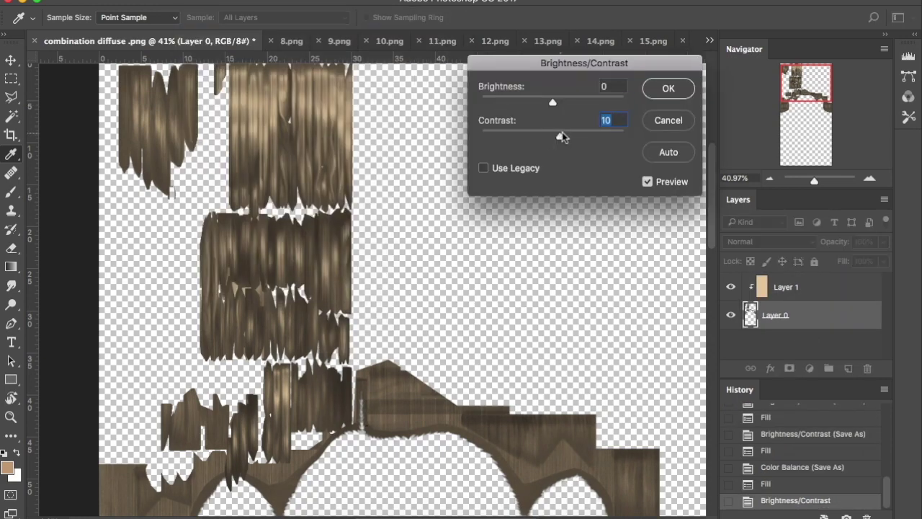
drag(557, 103, 572, 105)
click(656, 89)
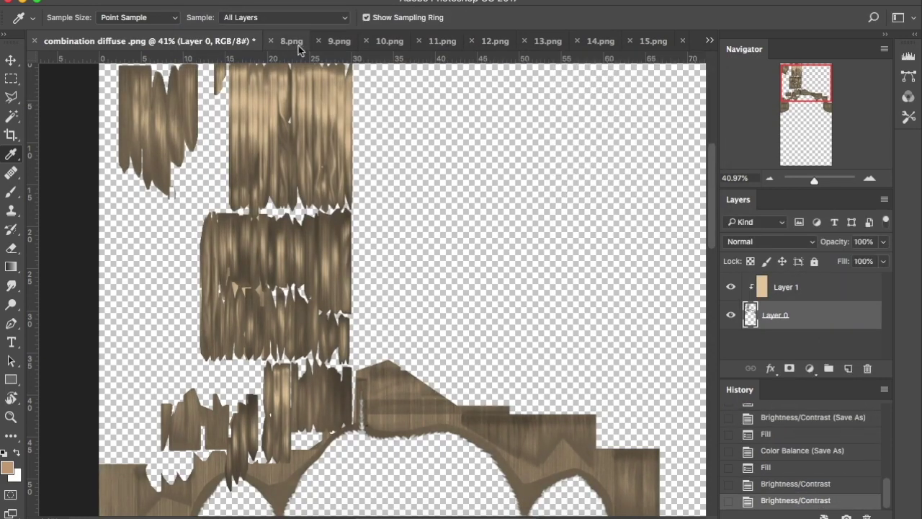
Refill Layer 1 with the light tan sampled from 8.png
click(783, 288)
click(153, 2)
click(162, 264)
click(691, 238)
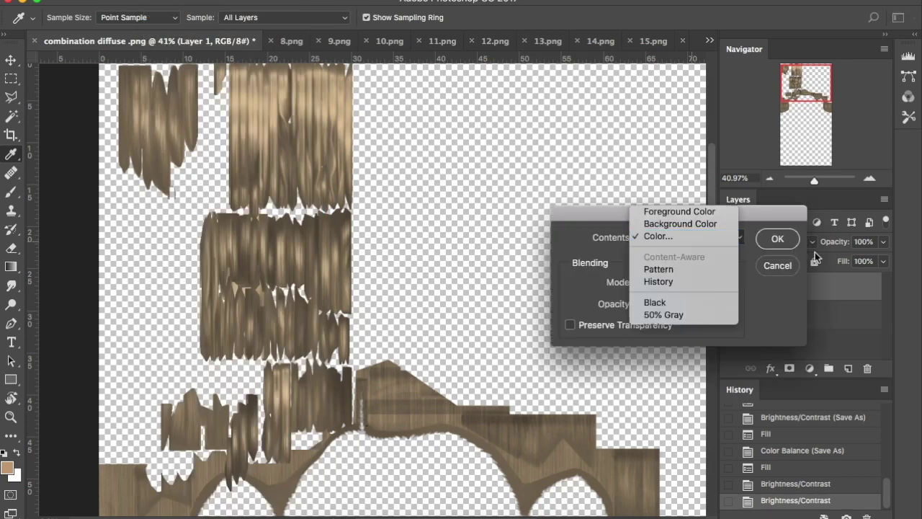
click(651, 234)
click(597, 134)
click(778, 240)
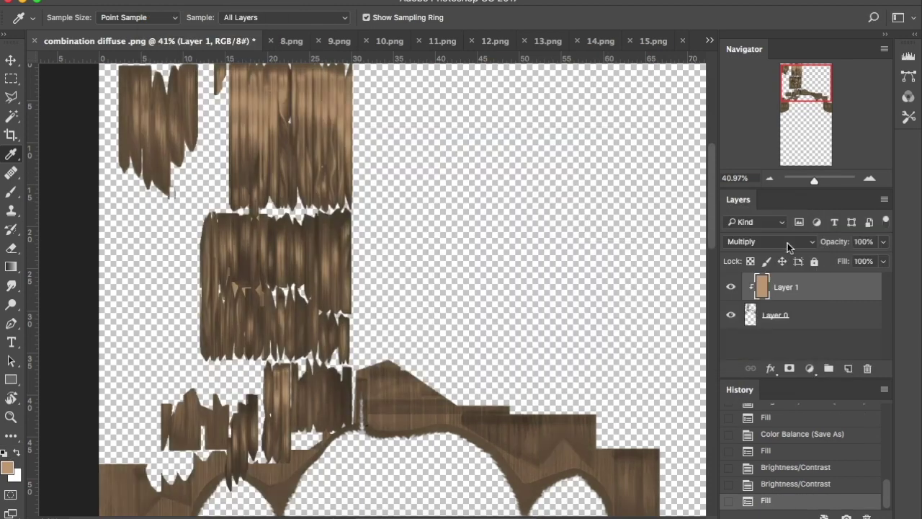
Shift the midtones of Layer 1's tan fill with Color Balance levels of +2, -15 and +9
click(183, 2)
mouse_move(227, 19)
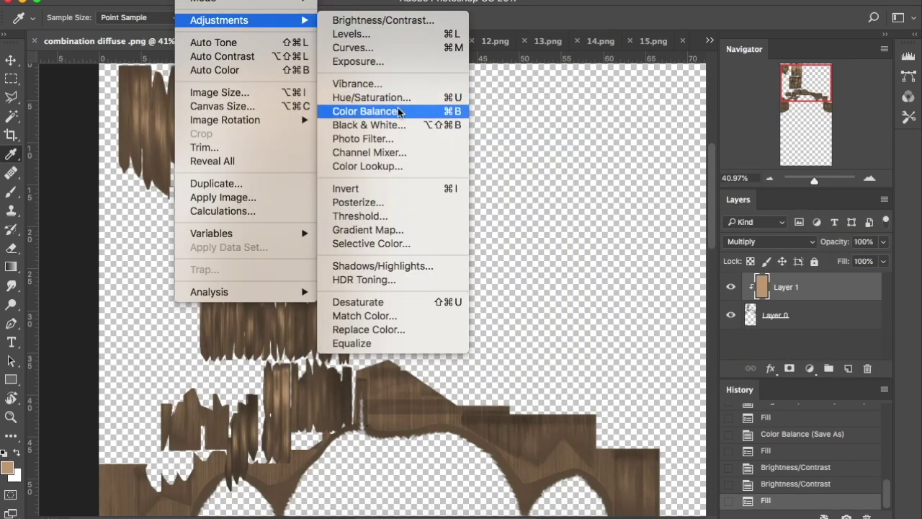
click(407, 113)
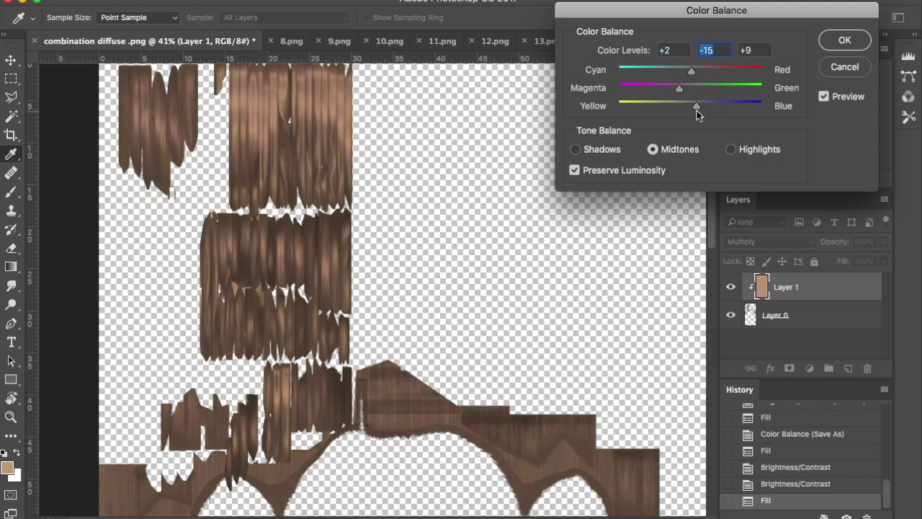
key(Return)
Raise the brightness of Layer 1 to 42 with Brightness/Contrast
click(183, 1)
mouse_move(226, 19)
click(363, 22)
drag(552, 103, 573, 105)
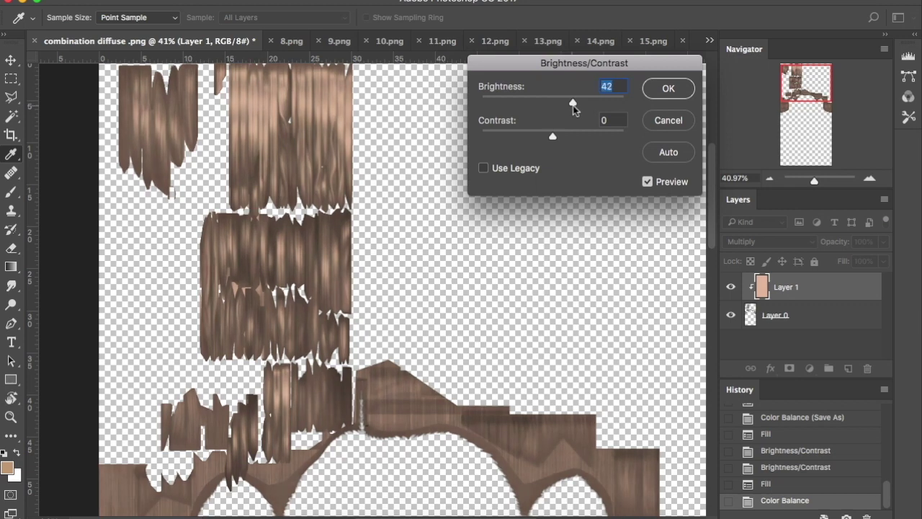
key(Return)
Shift Layer 1's midtones towards red and magenta with Color Balance levels of +36, -11 and +3
click(183, 1)
click(368, 114)
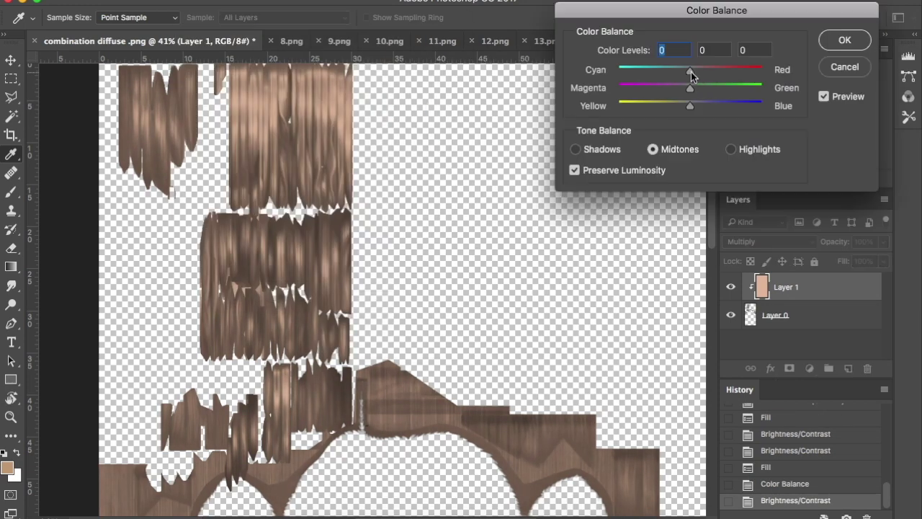
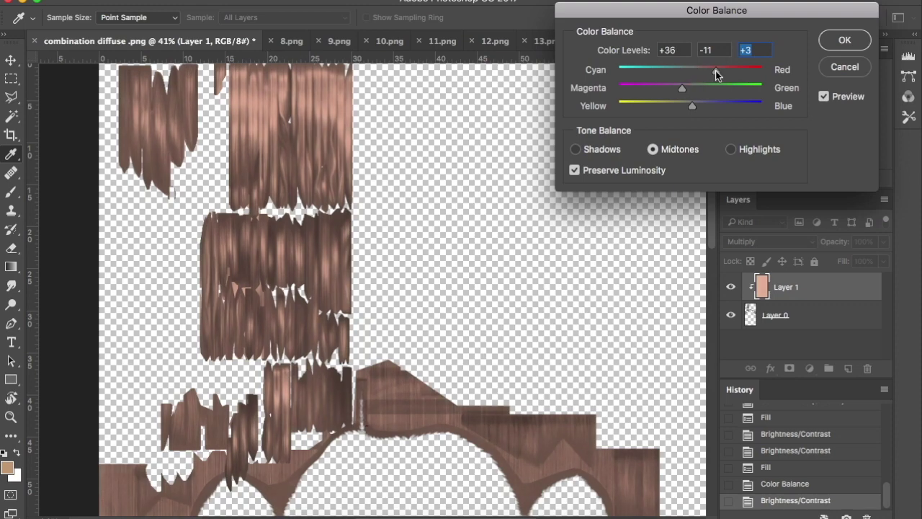
click(848, 43)
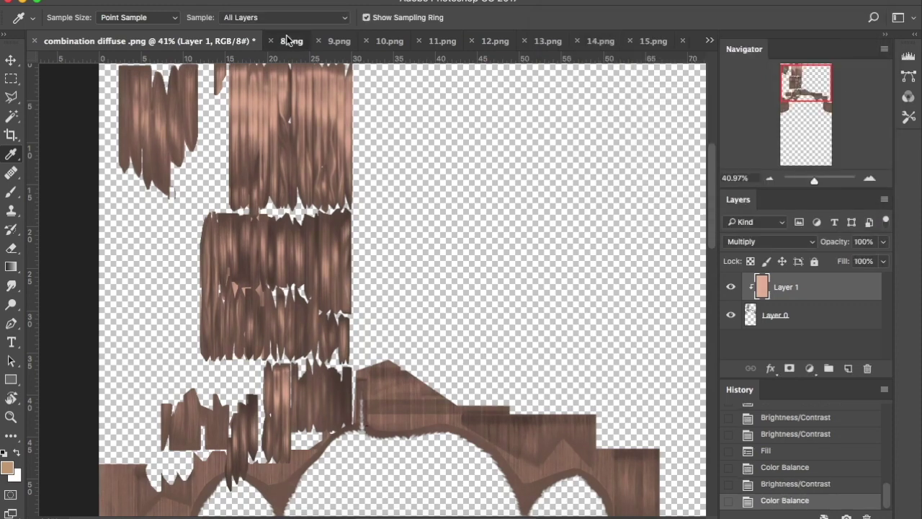
Compare the texture with 8.png and shift Layer 1's midtones further towards red, magenta and yellow with Color Balance
click(289, 41)
click(97, 41)
click(184, 2)
mouse_move(225, 19)
click(369, 114)
drag(690, 71, 703, 71)
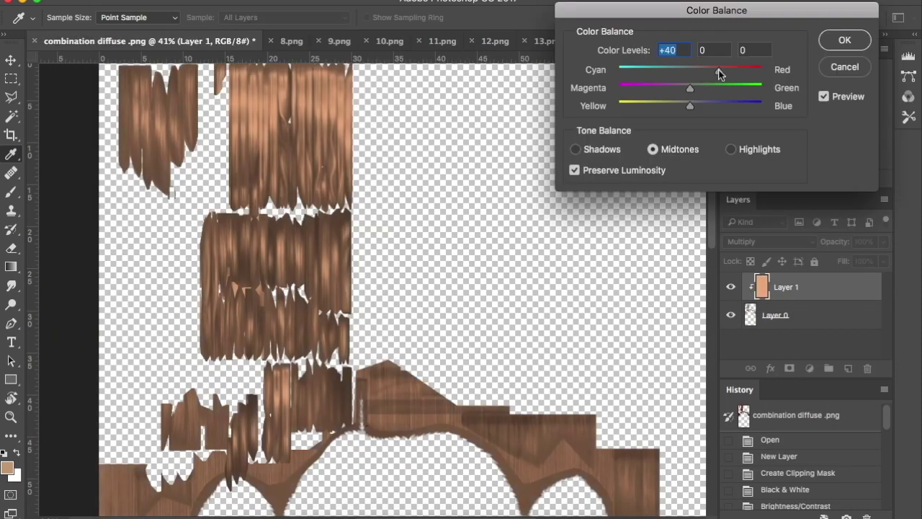
click(673, 89)
drag(692, 105, 680, 106)
click(844, 40)
Save the reddish tan texture in PNG format in the diffuse colours folder inside Project B's colors folder and close 8.png
click(291, 41)
click(144, 41)
click(128, 2)
click(149, 130)
scroll(525, 254, up, 10)
click(520, 140)
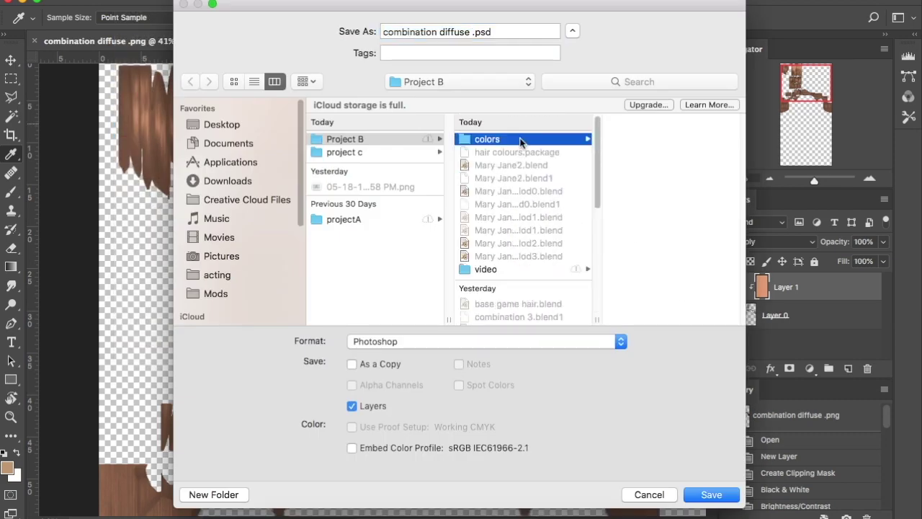
scroll(656, 293, down, 5)
click(651, 308)
click(623, 340)
click(362, 451)
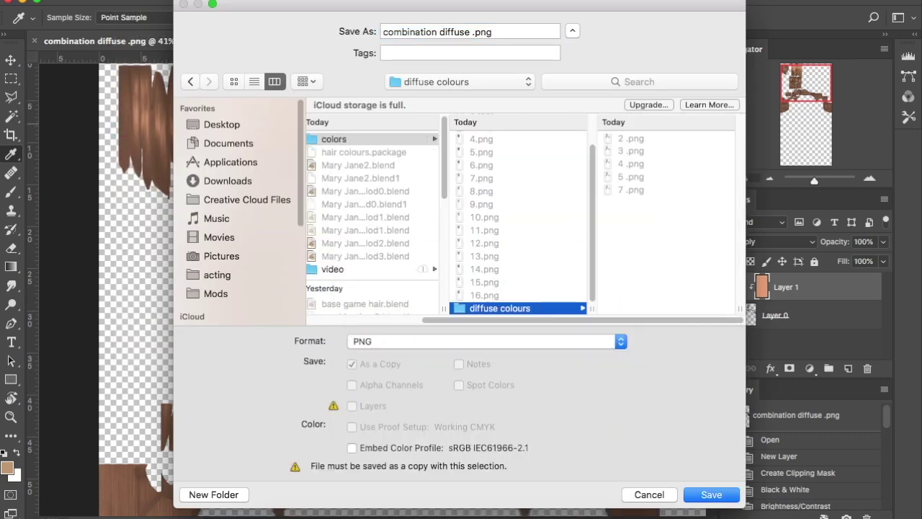
click(712, 494)
click(526, 172)
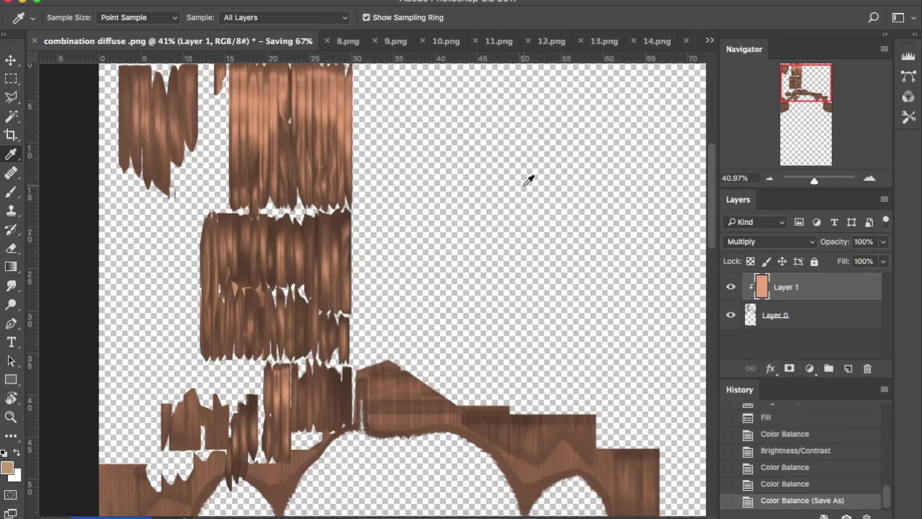
click(340, 41)
click(170, 41)
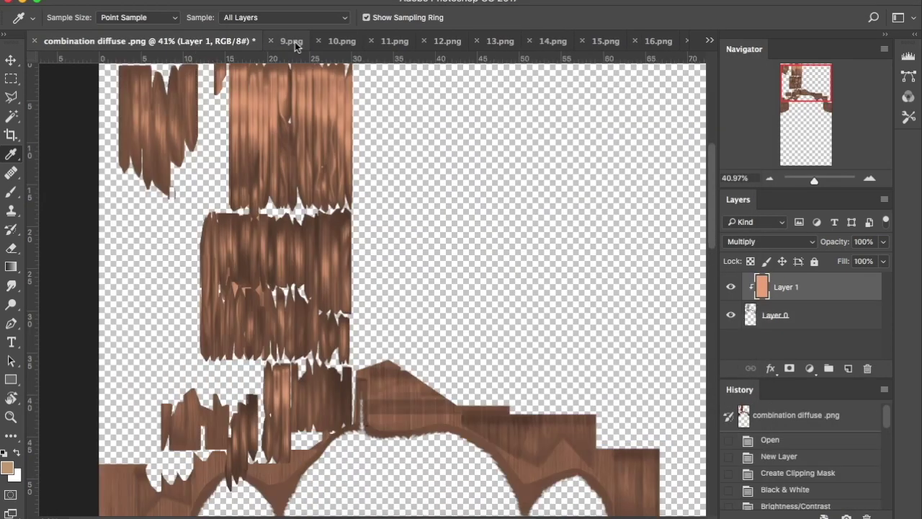
Sample a khaki blonde from 9.png and refill Layer 1 of combination diffuse .png with that colour, bbab81
click(294, 41)
click(83, 44)
click(158, 1)
click(197, 214)
click(670, 237)
click(670, 237)
click(8, 472)
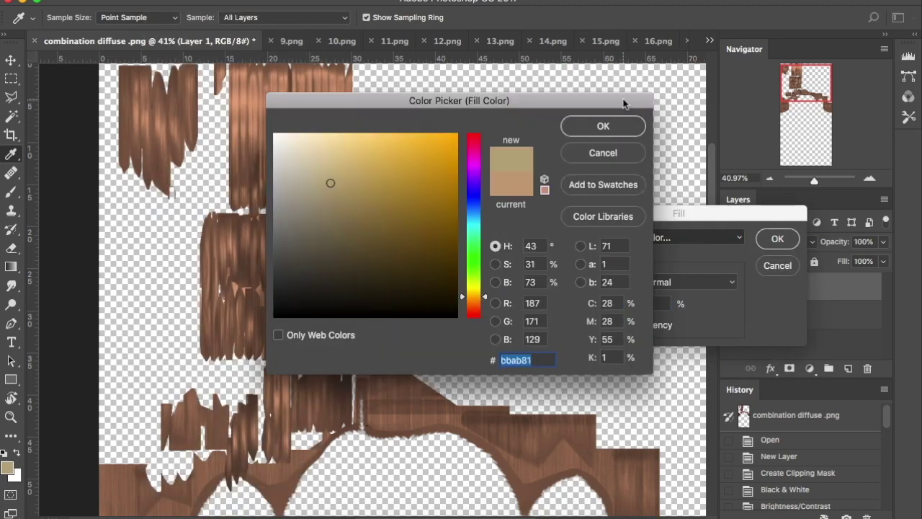
click(609, 125)
click(772, 241)
Compare the texture with 9.png and raise Layer 1's brightness to 53
click(286, 41)
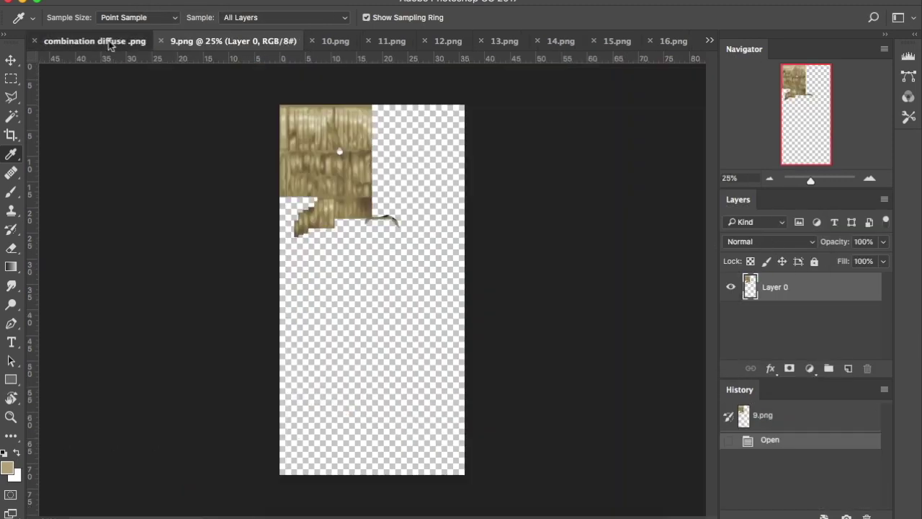
click(111, 41)
click(180, 0)
mouse_move(309, 22)
click(381, 76)
drag(553, 105, 578, 103)
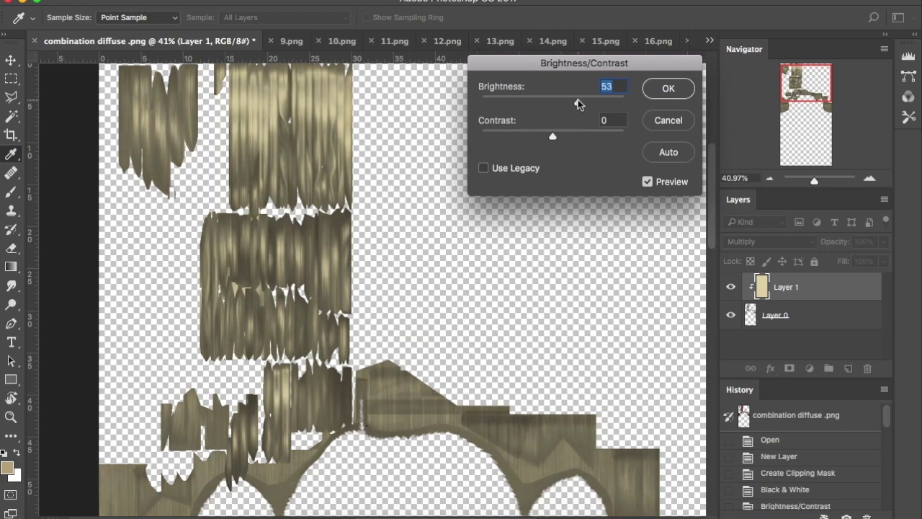
key(Return)
Warm the midtones of Layer 1's blonde fill with Color Balance levels of +100, -23 and -17
click(183, 1)
click(381, 112)
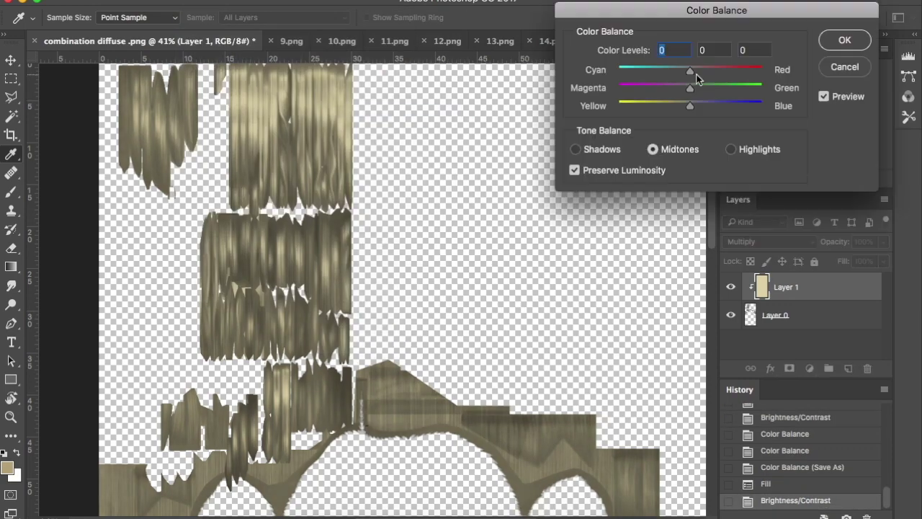
mouse_move(689, 106)
mouse_down()
mouse_move(708, 105)
mouse_move(677, 106)
mouse_up()
drag(734, 70, 802, 76)
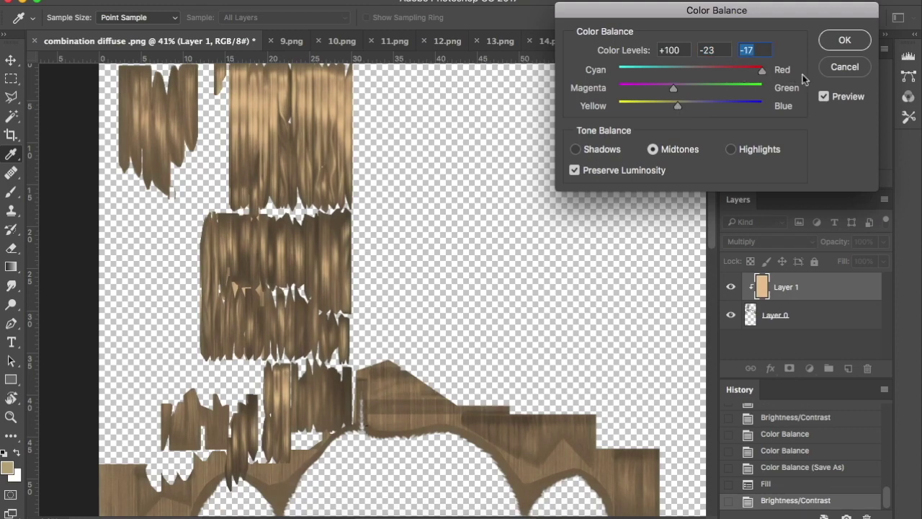
key(Return)
Apply a second Color Balance to Layer 1, shifting its blonde midtones further towards red and magenta
click(201, 1)
mouse_move(226, 21)
click(381, 112)
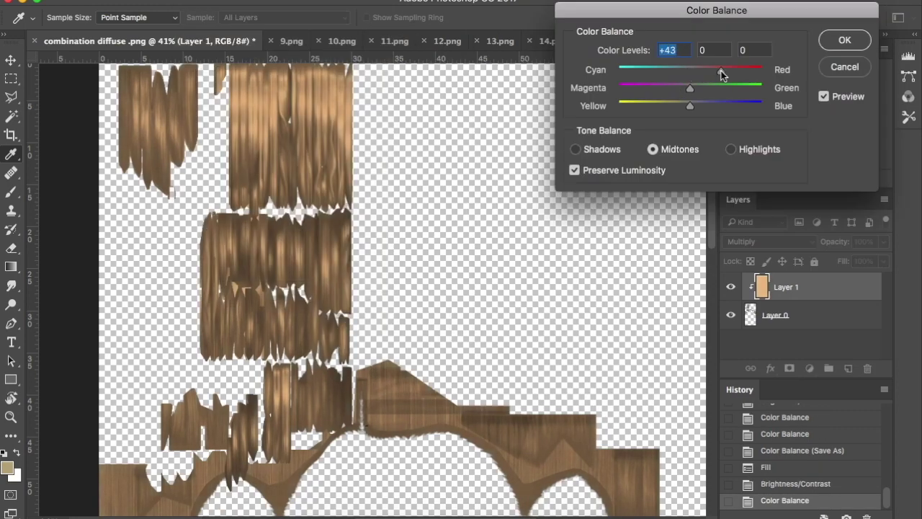
click(679, 88)
drag(692, 105, 665, 87)
click(838, 44)
click(196, 1)
mouse_move(226, 20)
click(383, 20)
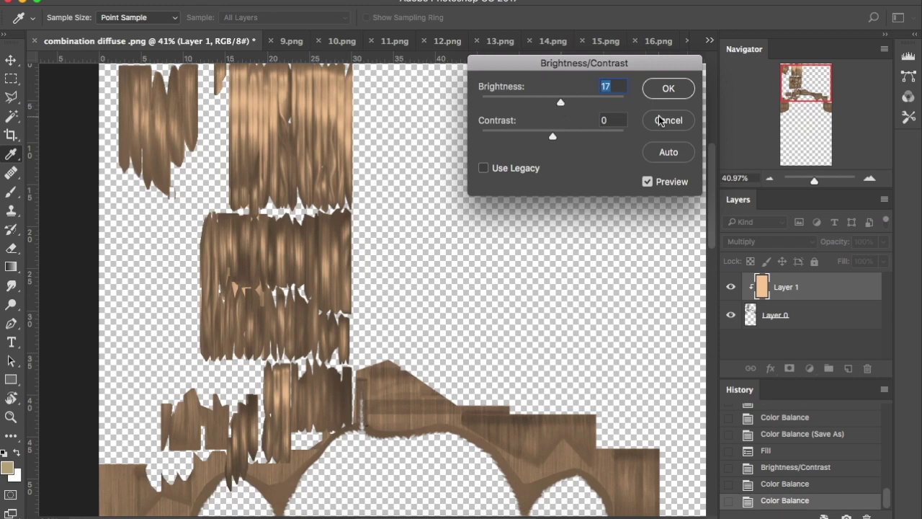
click(660, 120)
Raise the brightness of Layer 0 to 21 with Brightness/Contrast
click(775, 315)
click(202, 1)
mouse_move(226, 21)
click(368, 19)
drag(553, 102, 564, 106)
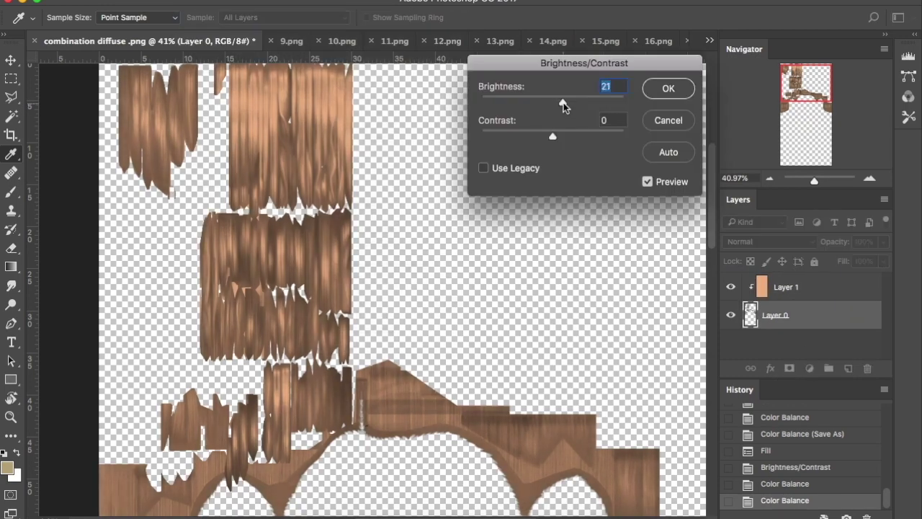
click(668, 92)
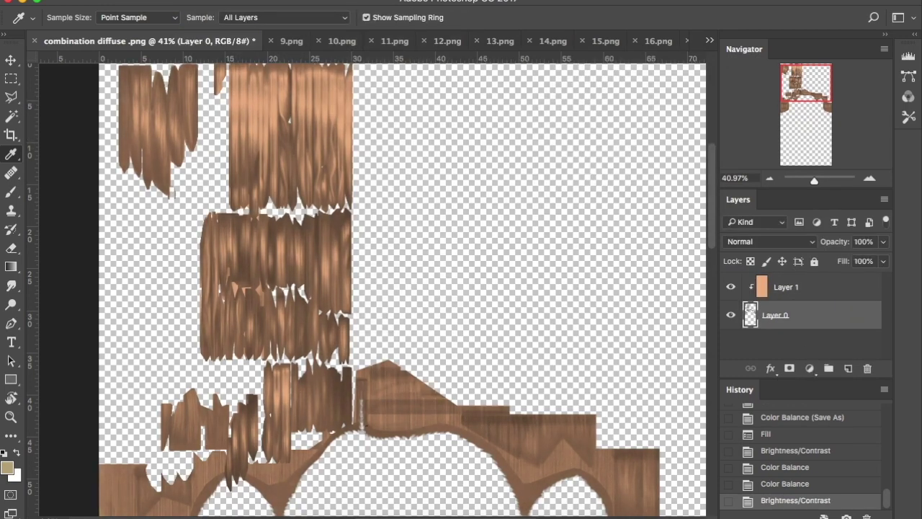
Try shifting Layer 0's midtones towards yellow with Color Balance, and undo Layer 0's last brightness change
click(210, 1)
mouse_move(226, 20)
click(368, 110)
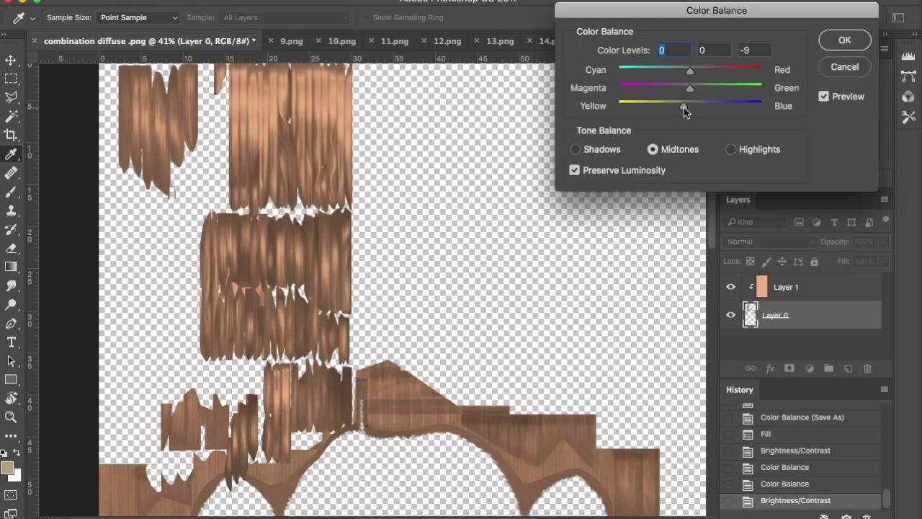
drag(666, 108, 668, 109)
click(844, 67)
click(787, 484)
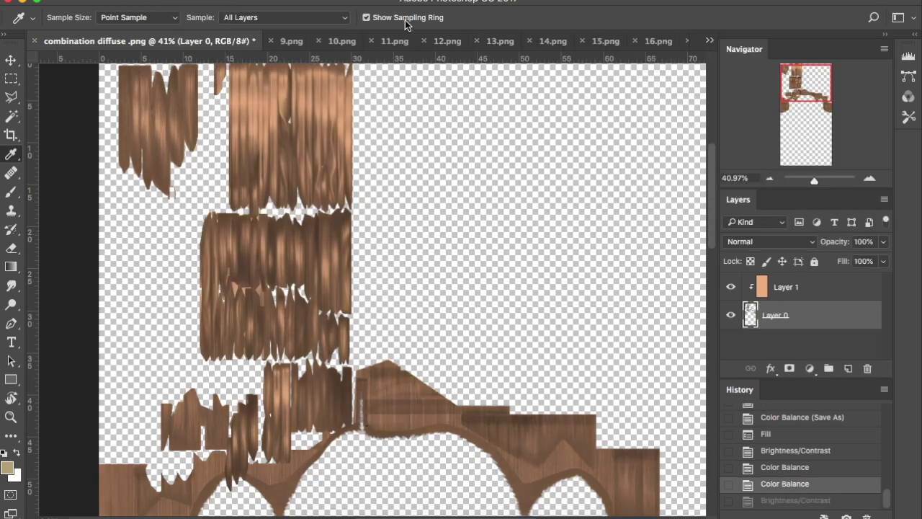
Shift Layer 0's midtones with Color Balance levels of +7, -10 and -24
click(205, 2)
mouse_move(217, 25)
click(368, 111)
click(672, 113)
drag(689, 71, 683, 89)
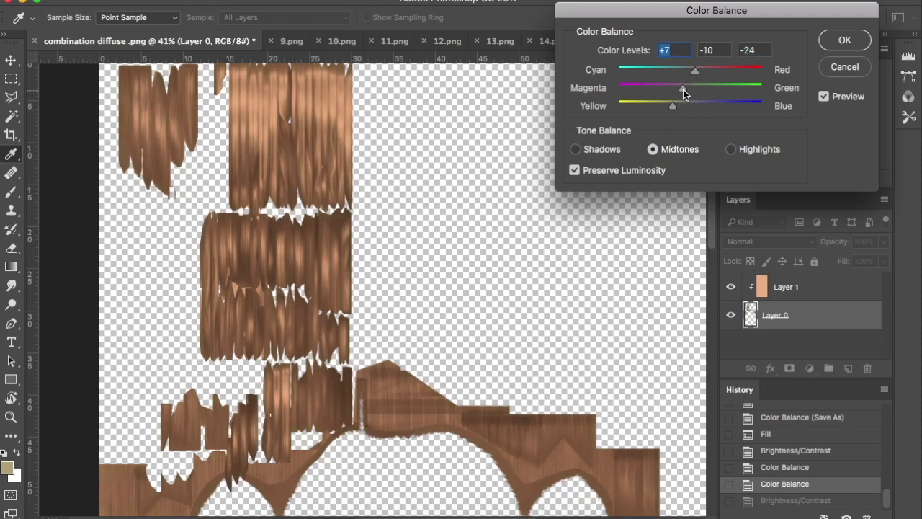
click(840, 45)
click(208, 1)
mouse_move(219, 21)
click(368, 21)
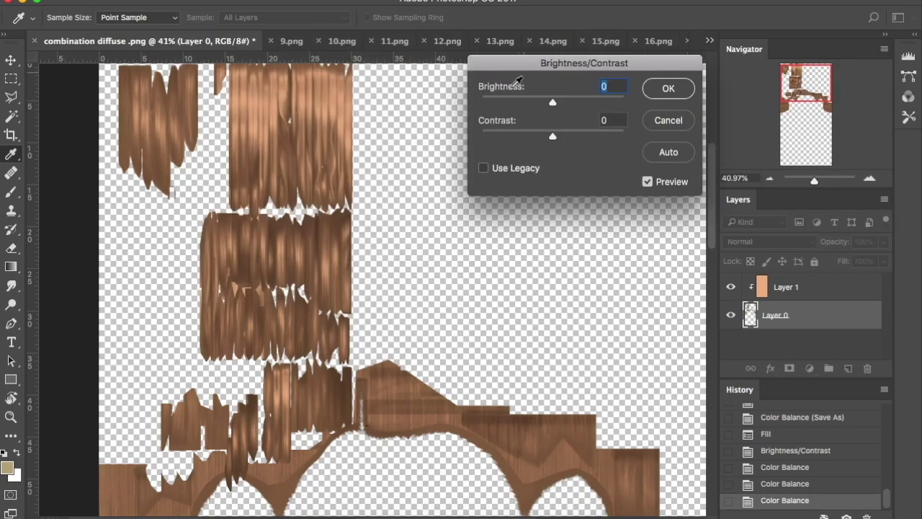
click(689, 121)
click(731, 286)
click(731, 286)
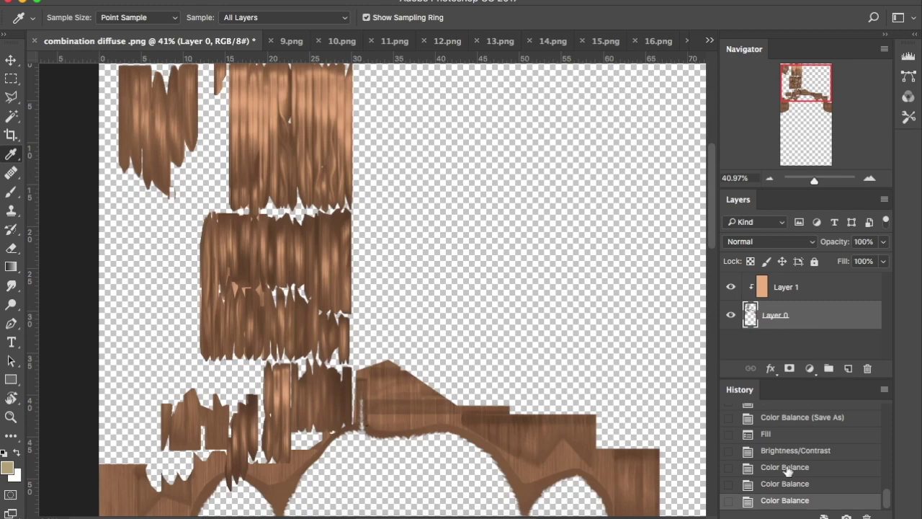
Compare the earlier history states and undo Layer 0's last Color Balance adjustment
click(787, 468)
click(795, 452)
click(806, 469)
click(806, 484)
Raise the brightness of the tint on Layer 1 with Brightness/Contrast
click(730, 287)
click(731, 287)
click(208, 1)
click(360, 20)
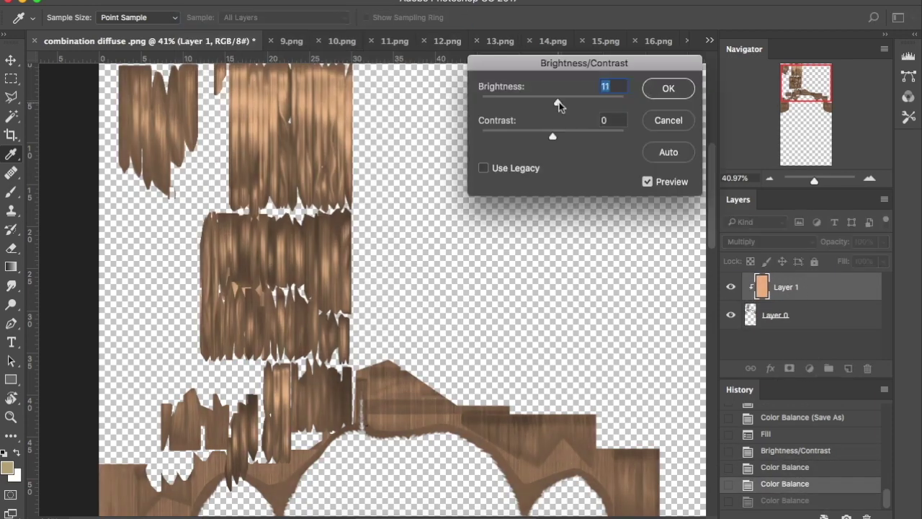
click(659, 96)
Adjust the midtones of Layer 1 with Color Balance to fine-tune the warm brown tint
click(207, 2)
mouse_move(220, 18)
click(350, 109)
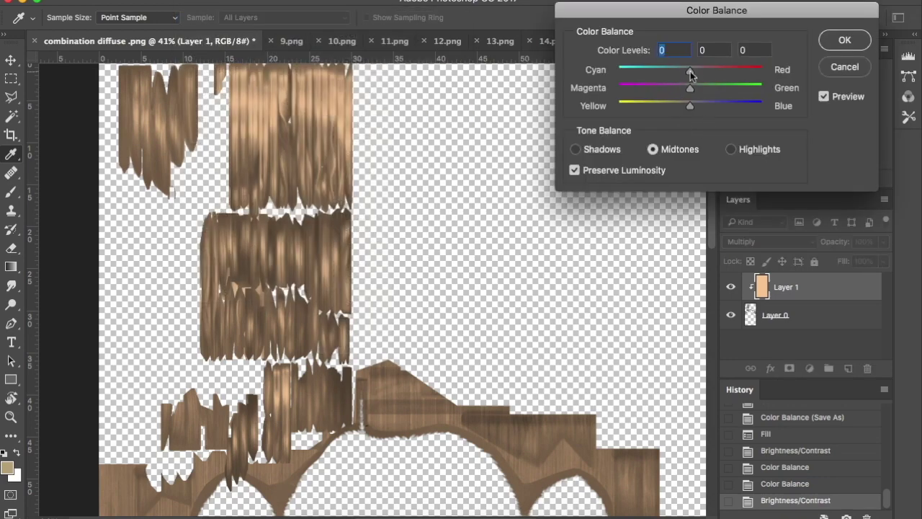
drag(662, 91, 661, 107)
click(838, 49)
Save the recoloured brown hair texture as a new file in the diffuse colours folder inside colors
click(126, 1)
click(144, 132)
scroll(523, 306, up, 10)
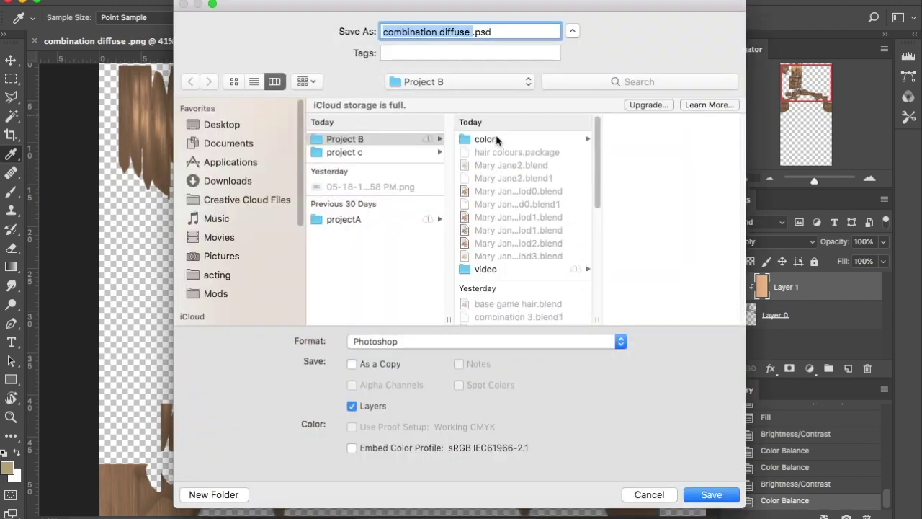
click(501, 139)
scroll(666, 175, down, 4)
click(635, 309)
drag(543, 21, 540, 32)
click(483, 352)
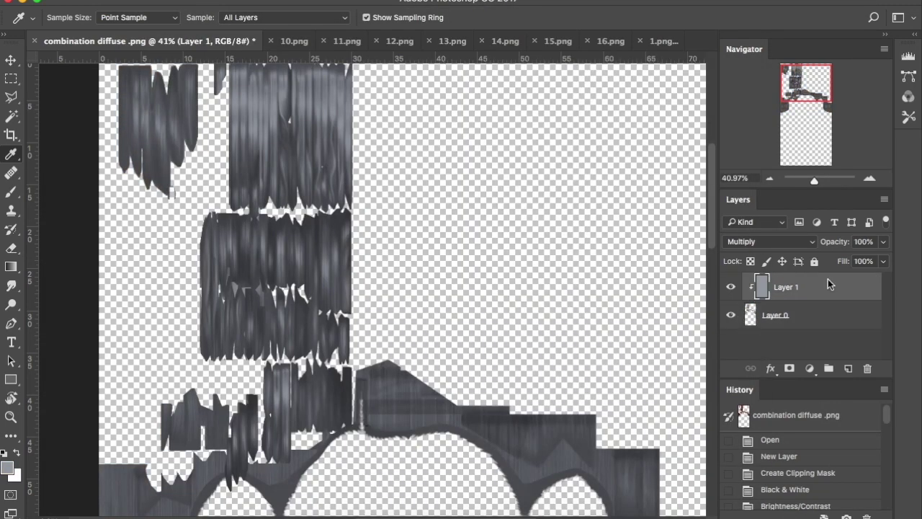
Raise the brightness of Layer 1's grey tint with Brightness/Contrast
click(193, 7)
click(360, 20)
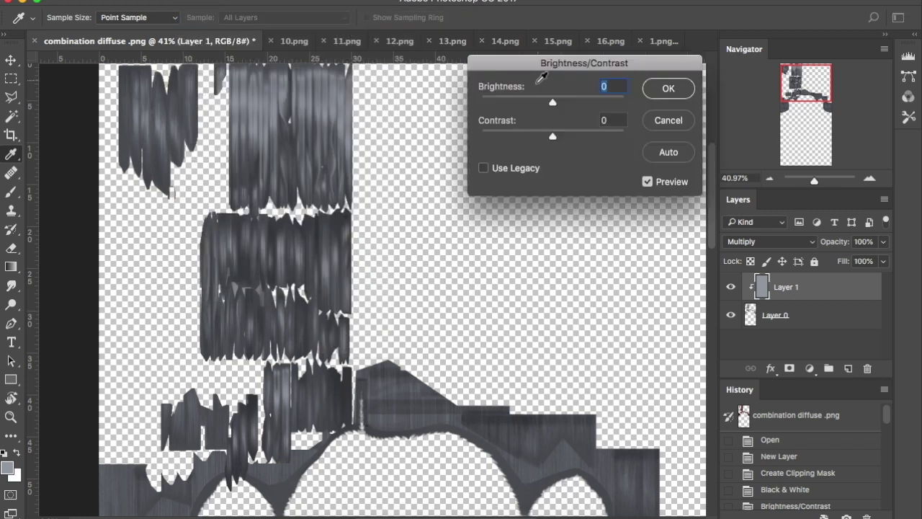
drag(552, 96, 592, 105)
click(651, 85)
Shift Layer 1's midtones towards red, magenta and blue with Color Balance, and save the texture as a PNG with smallest compression and no interlacing
click(193, 4)
mouse_move(218, 24)
click(447, 117)
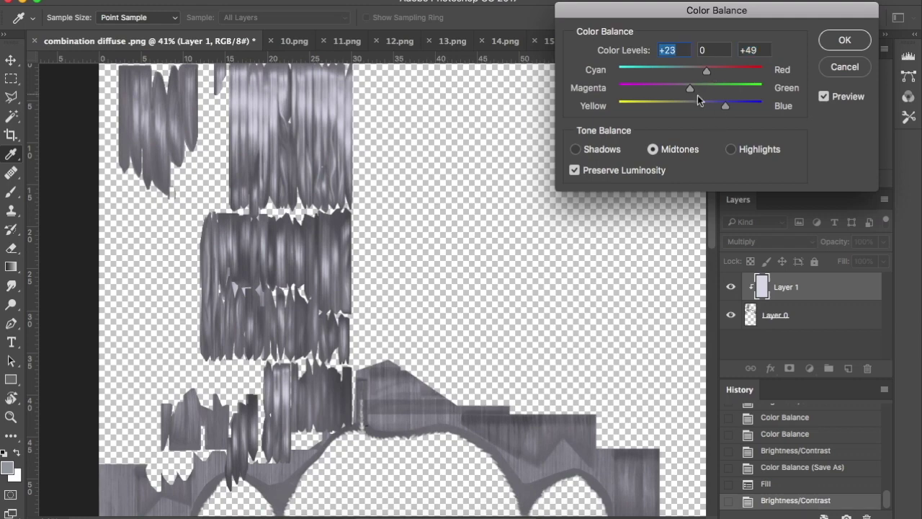
drag(672, 87, 676, 88)
drag(725, 108, 739, 109)
click(831, 44)
key(super+s)
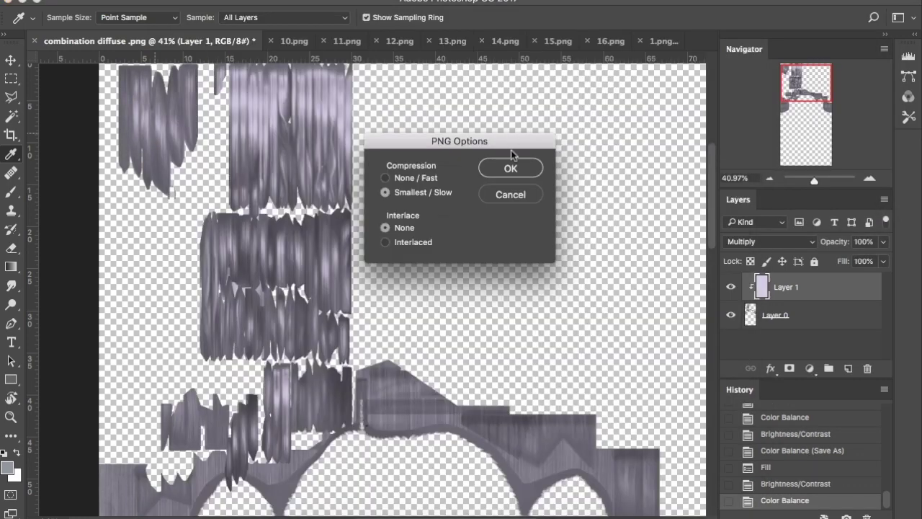
click(512, 164)
Inspect the hair colour in 11.png up close and lower the brightness of Layer 1 in the combination diffuse texture
click(350, 41)
alt+scroll(328, 111, up, 10)
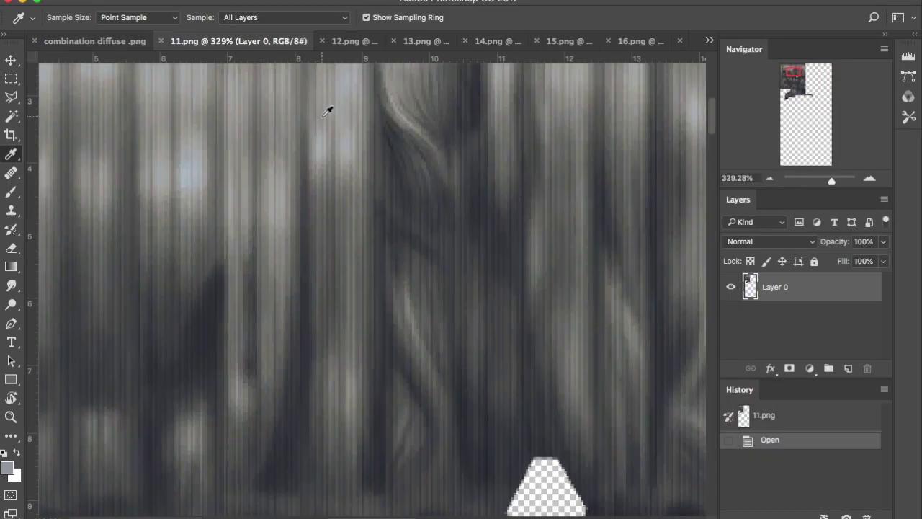
alt+scroll(330, 110, down, 4)
click(124, 41)
click(187, 1)
click(370, 20)
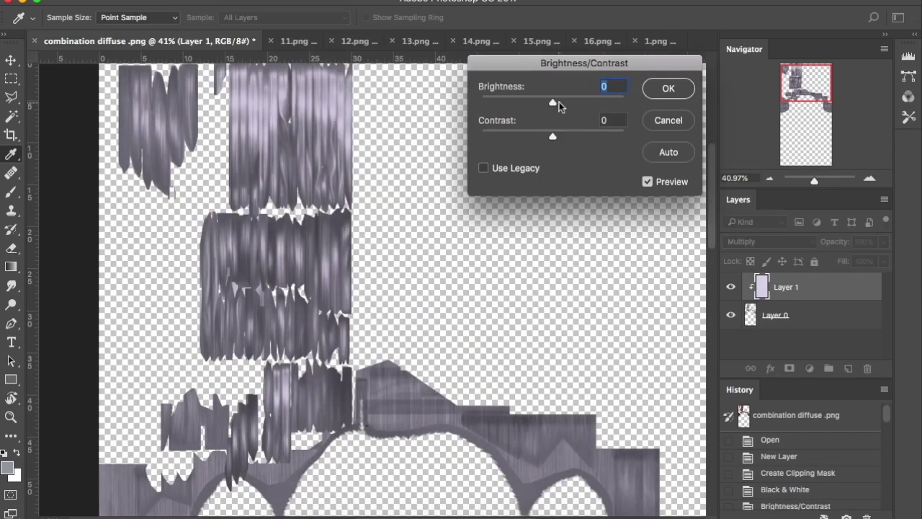
drag(554, 103, 528, 105)
key(Return)
Shift Layer 1's midtones from purple to a dark blue-grey with Color Balance
click(187, 1)
mouse_move(227, 19)
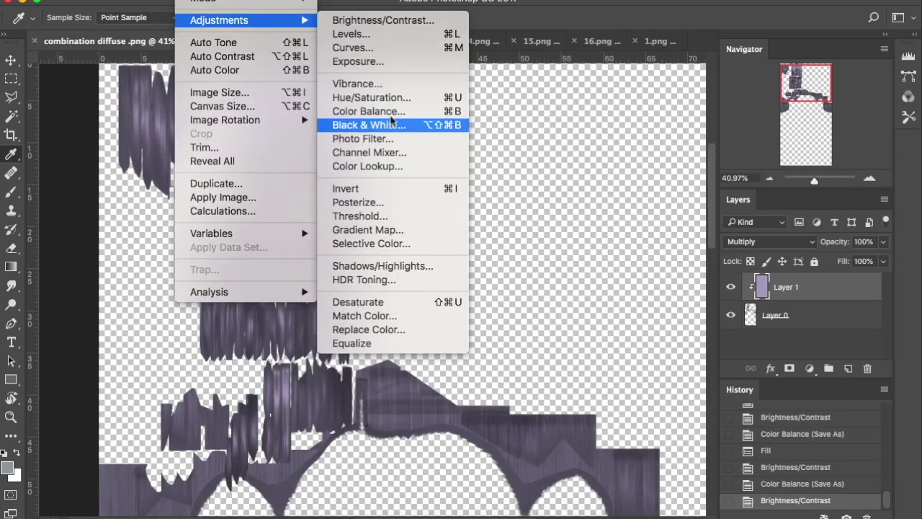
click(370, 109)
key(Return)
Save the blue-grey texture for colour 11 as a PNG in the diffuse colours folder inside colors
click(124, 2)
click(155, 127)
scroll(533, 267, down, 10)
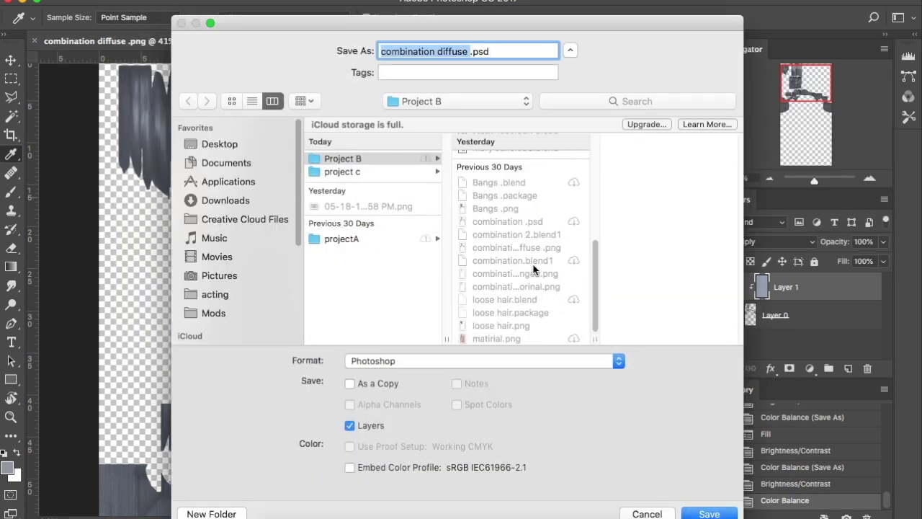
scroll(533, 267, up, 10)
click(490, 158)
click(498, 328)
click(616, 363)
click(468, 432)
drag(469, 51, 347, 72)
key(Return)
key(Return)
Sample the pink hair colour from 12.png and fill Layer 1 of the combination diffuse texture with it
click(327, 41)
click(338, 151)
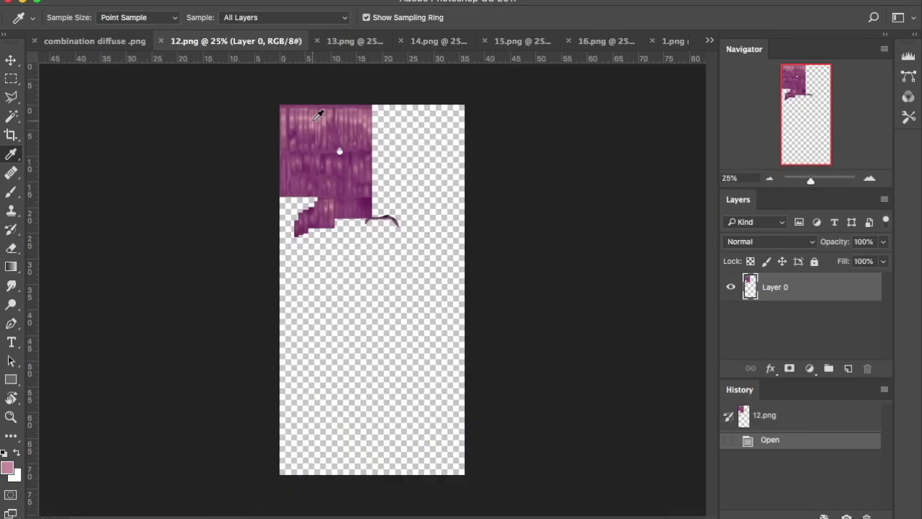
click(97, 41)
click(148, 2)
click(171, 210)
click(691, 236)
click(7, 468)
key(Return)
key(Return)
Raise the brightness of Layer 1's pink fill with Brightness/Contrast
click(180, 2)
mouse_move(216, 20)
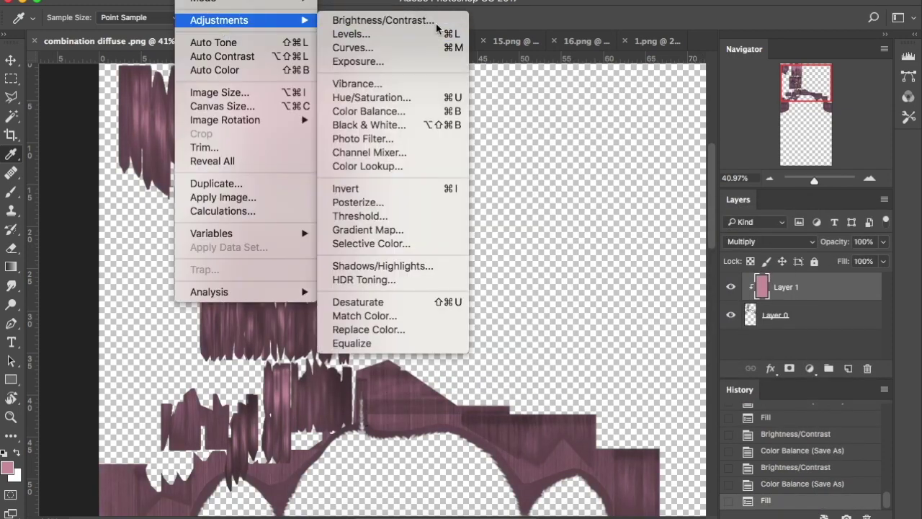
click(407, 24)
drag(544, 107, 576, 106)
key(Return)
Set Layer 1's saturation to +84 and lightness to +23 with Hue/Saturation
click(180, 2)
click(370, 96)
drag(699, 163, 738, 162)
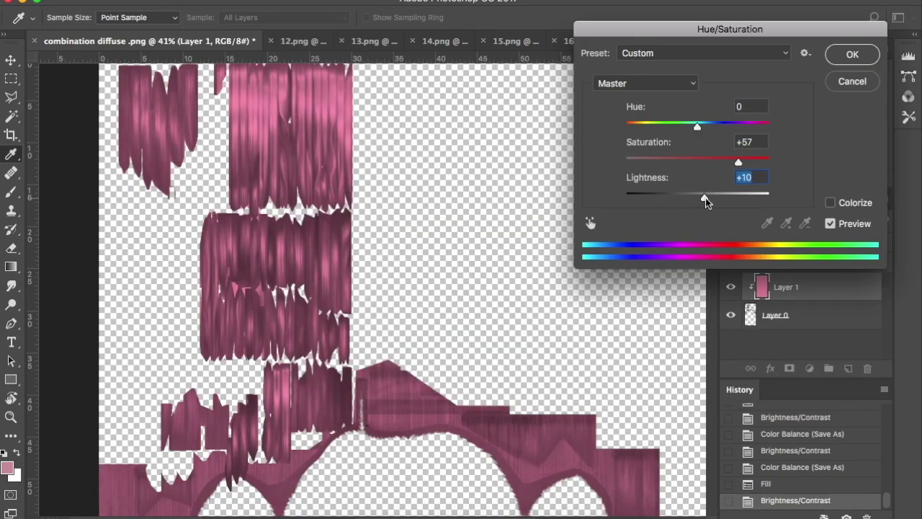
drag(705, 202, 718, 202)
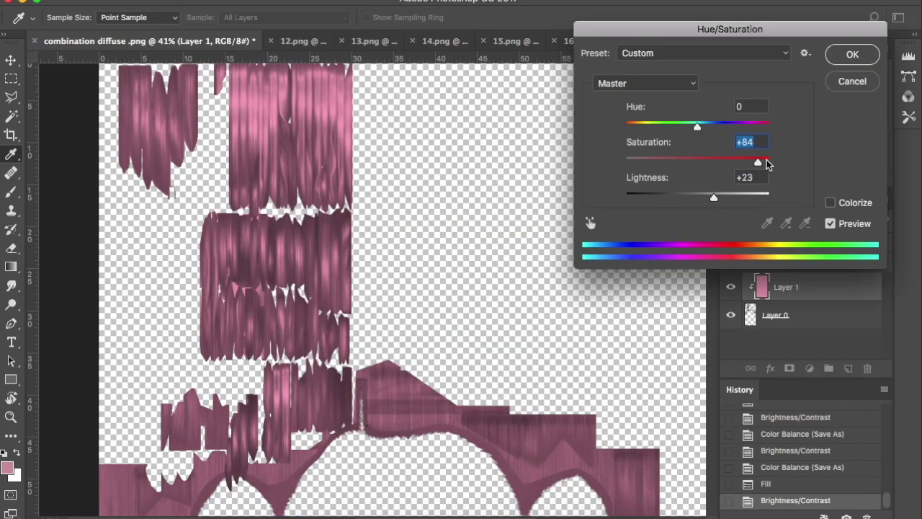
click(875, 56)
Boost the saturation of Layer 1's pink tint once more with a second Hue/Saturation adjustment
click(151, 2)
mouse_move(252, 20)
click(360, 95)
drag(697, 162, 723, 162)
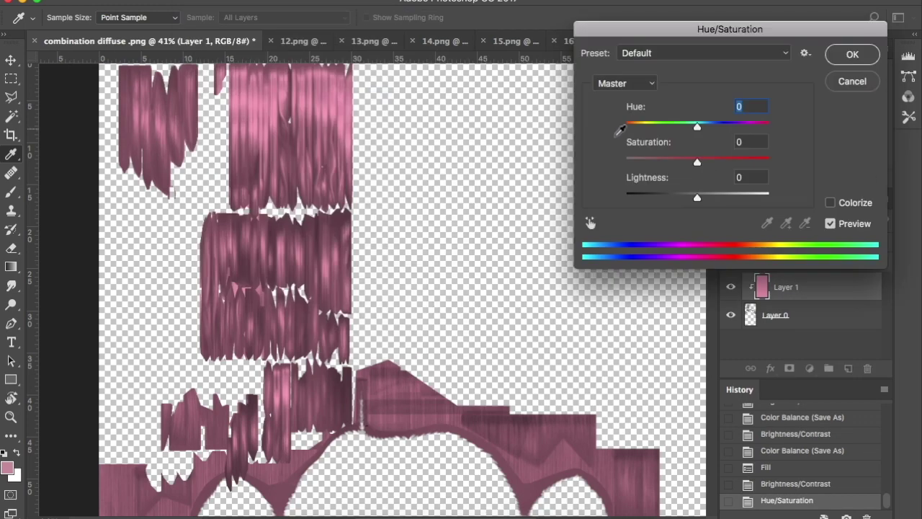
key(Return)
Shift Layer 1's midtones with Color Balance levels of +42, -28 and -21
click(119, 1)
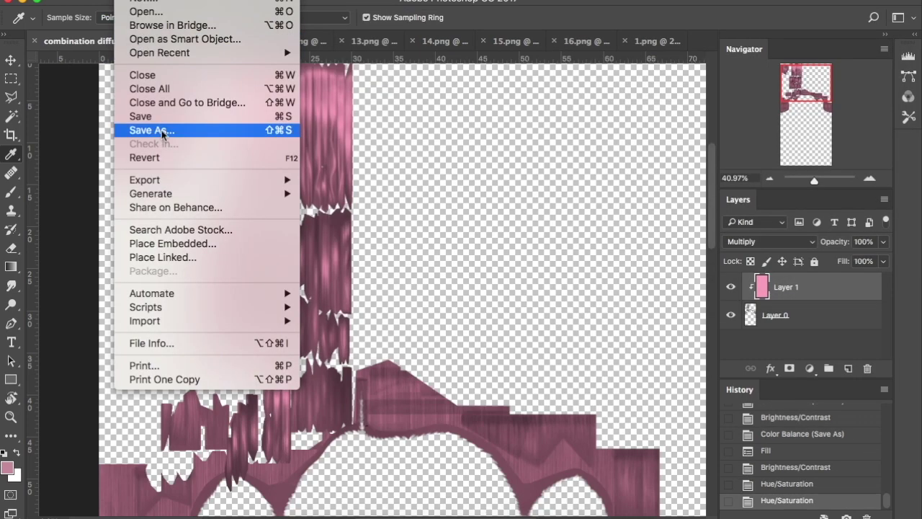
click(245, 127)
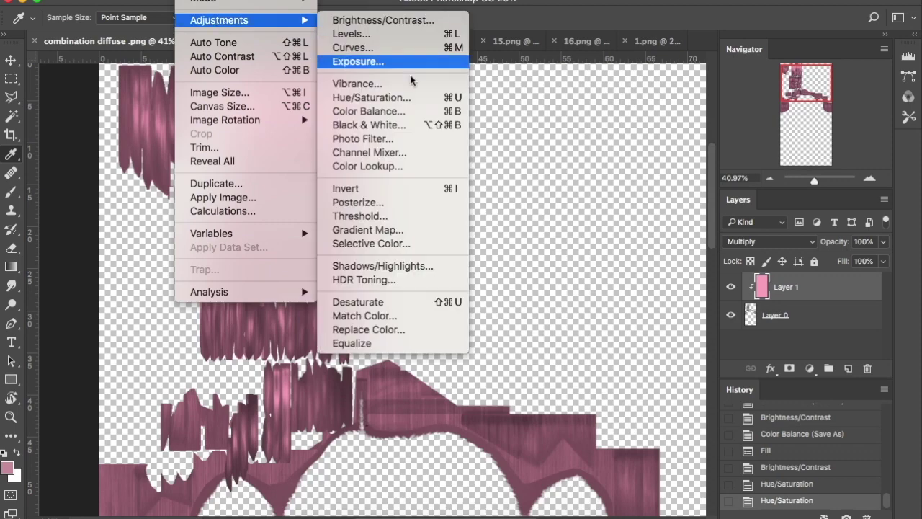
click(360, 109)
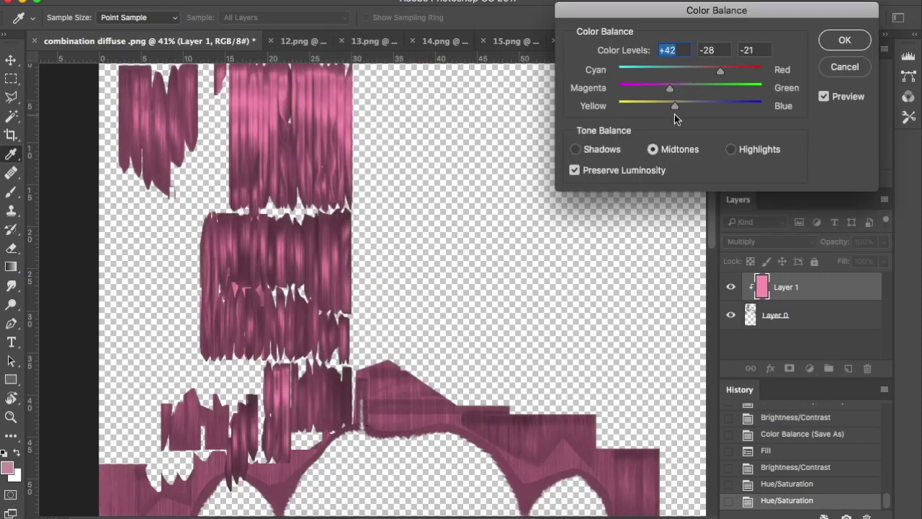
key(Return)
Save the recoloured pink hair texture as a separate file
click(119, 2)
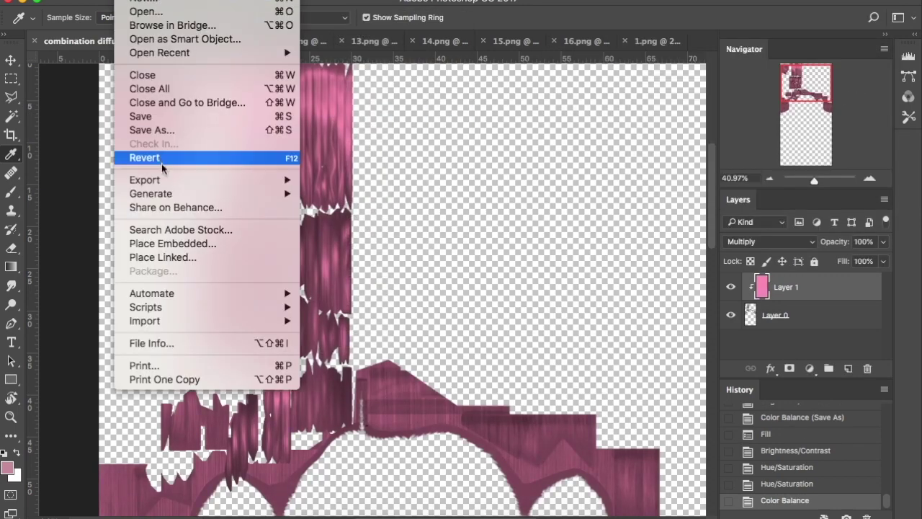
click(167, 130)
click(447, 359)
key(Escape)
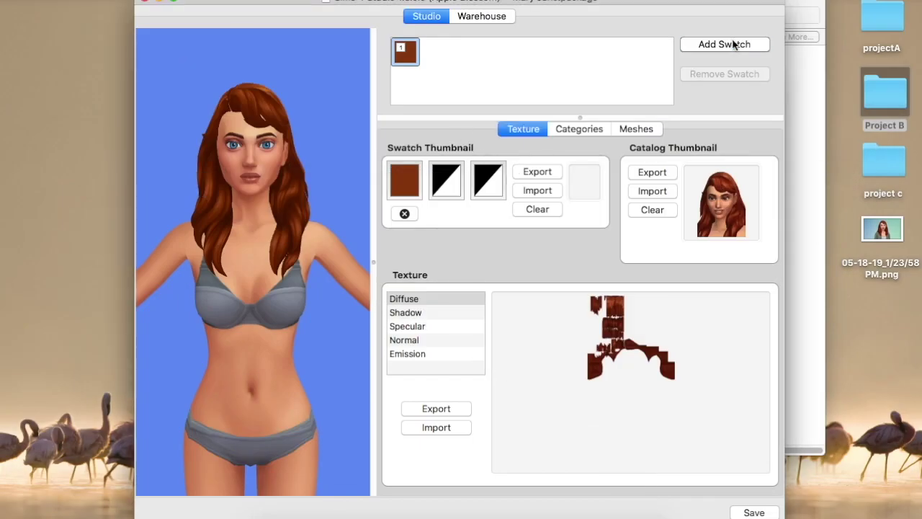
Switch to Sims 4 Studio and add fifteen swatches to the Mary Jane hair package, making sixteen in total
click(735, 45)
click(710, 45)
click(709, 46)
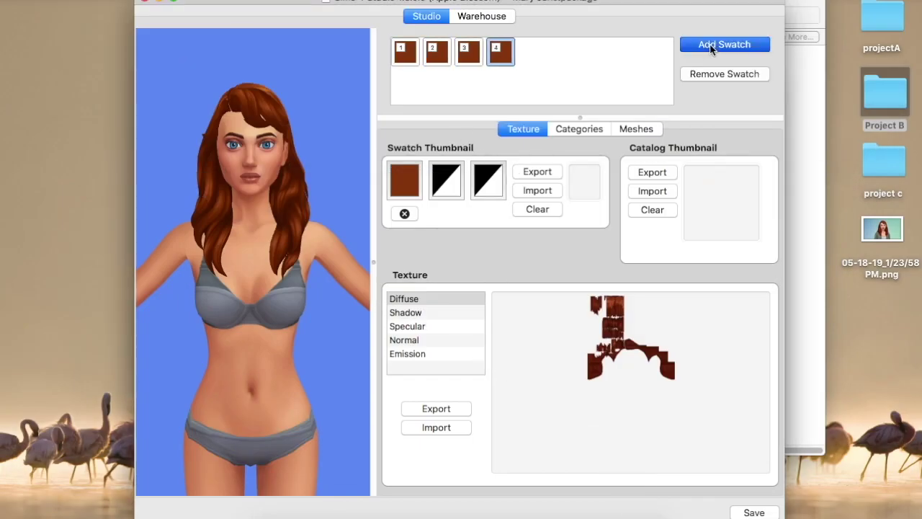
click(710, 46)
click(709, 46)
click(710, 45)
click(710, 46)
click(710, 45)
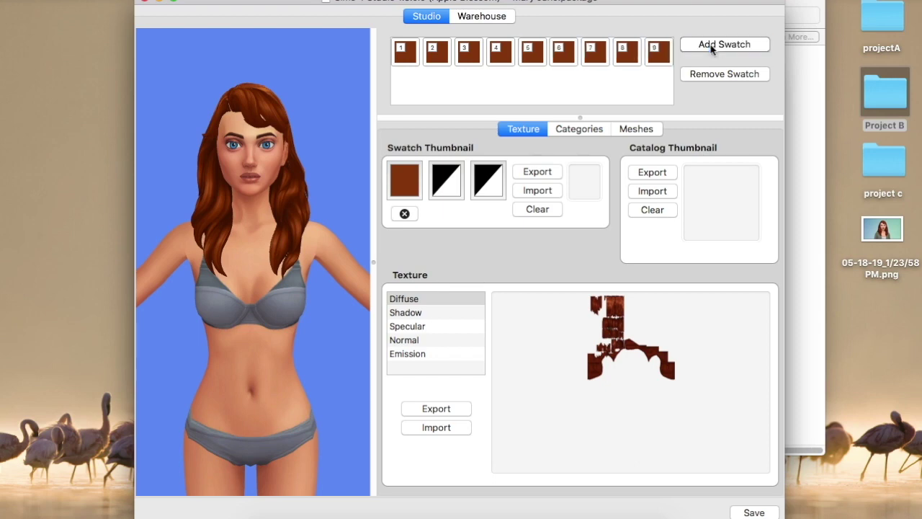
click(710, 45)
click(710, 46)
click(710, 45)
click(710, 45)
click(710, 46)
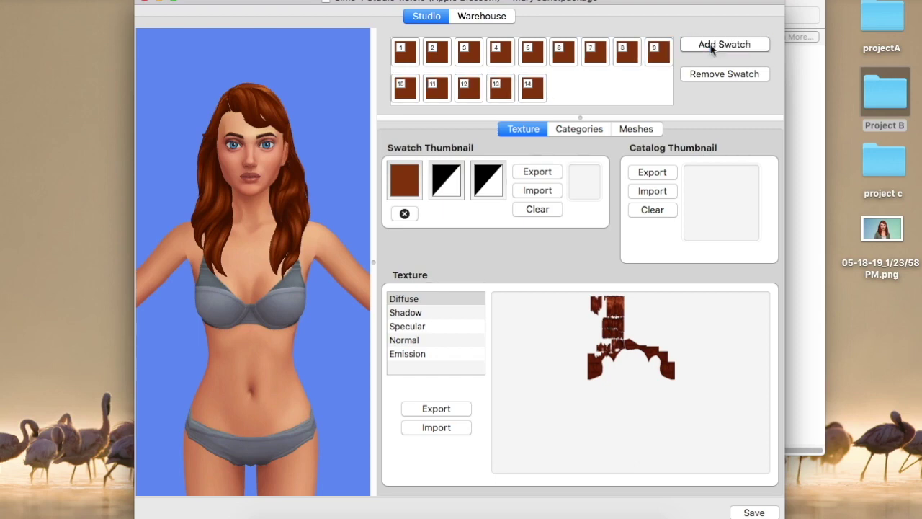
click(710, 45)
click(710, 46)
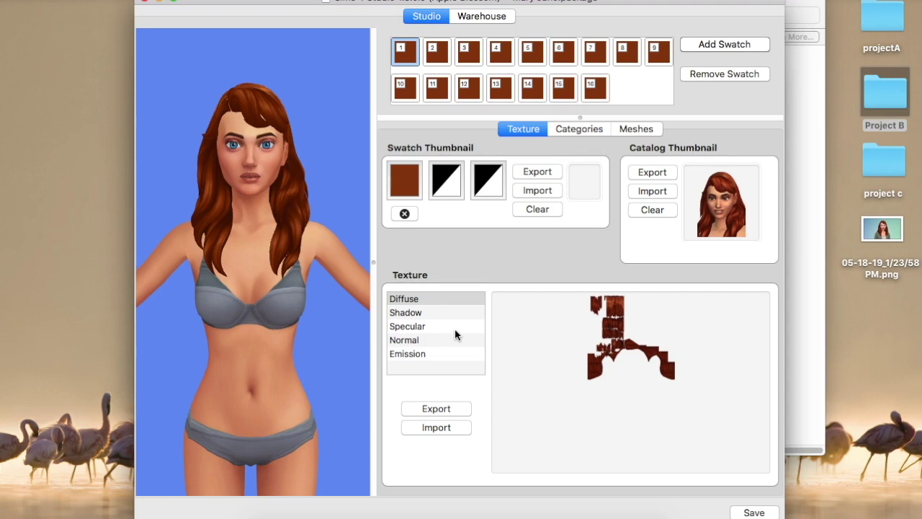
Import 1 .png from the diffuse colours folder in Project B's colors folder as swatch 1's diffuse texture
click(431, 427)
click(108, 103)
click(196, 100)
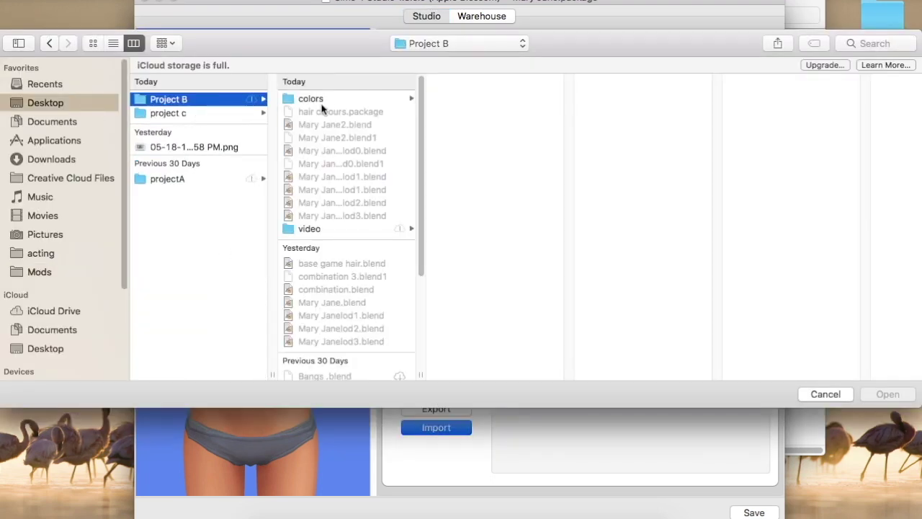
click(317, 99)
click(477, 307)
click(458, 98)
click(885, 394)
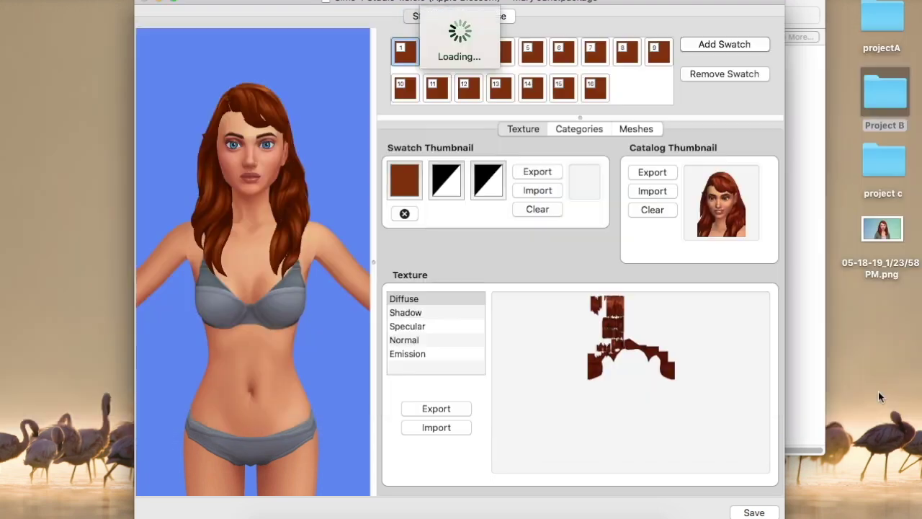
Set swatch 1's thumbnail colour to the black sampled from the previewed hair
click(404, 180)
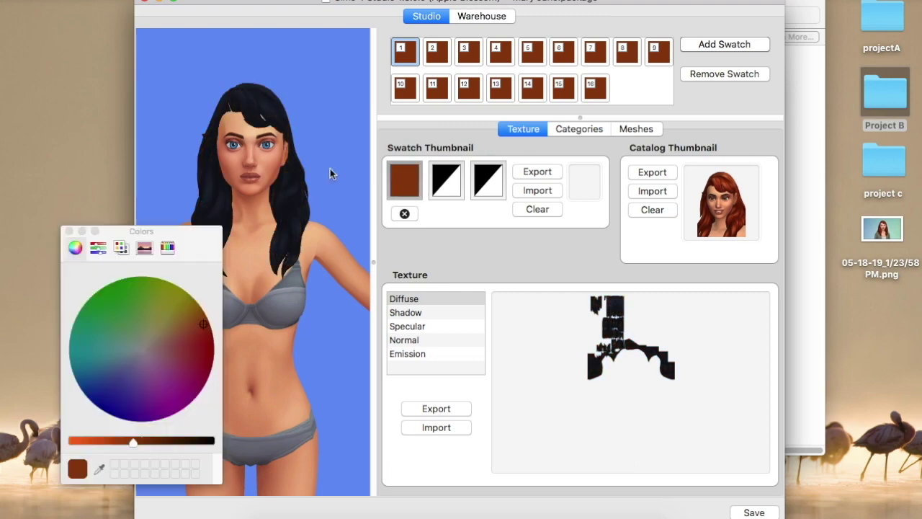
click(99, 469)
click(267, 185)
click(69, 231)
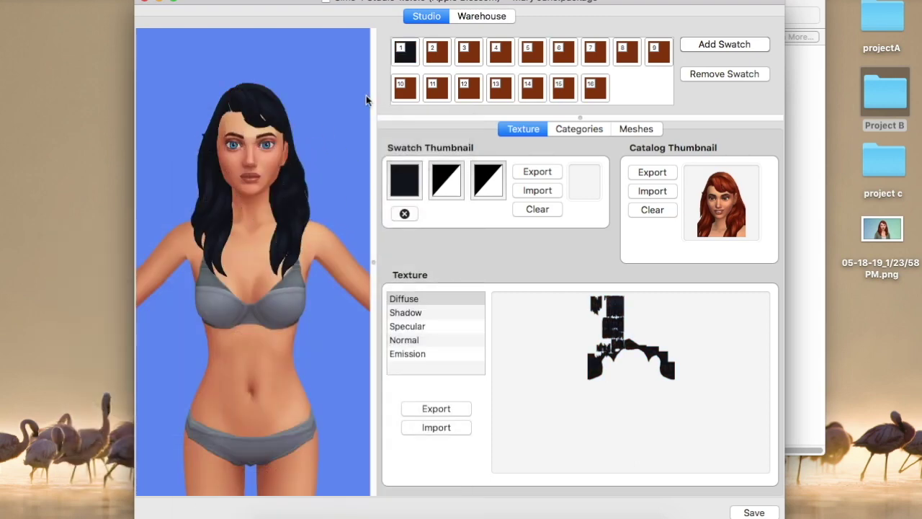
Import 2 .png as the diffuse texture of swatch 2
click(434, 50)
click(435, 427)
click(164, 112)
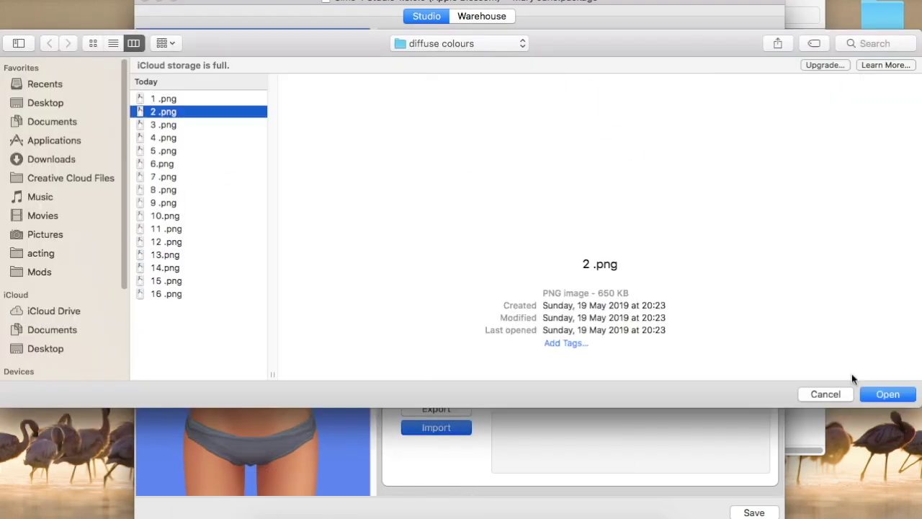
click(893, 394)
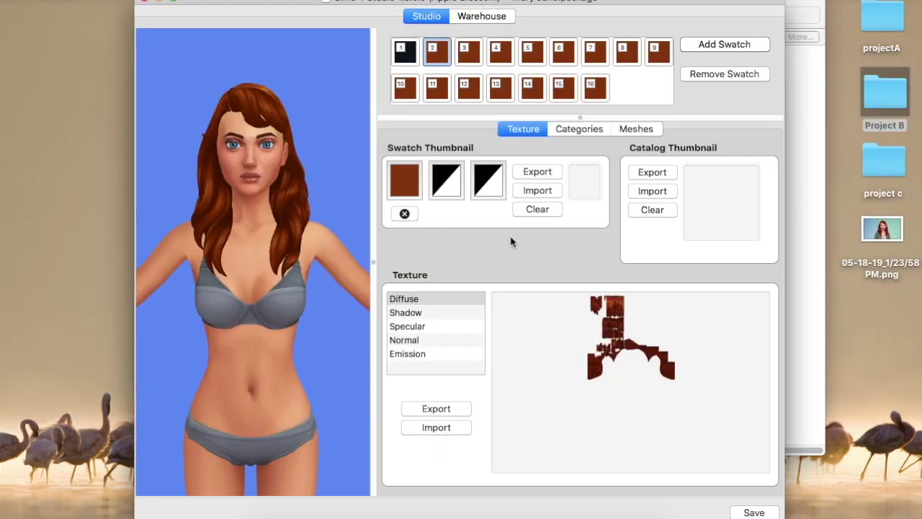
Set swatch 2's thumbnail colour to the dark brown sampled from the previewed hair, and lighten it slightly
click(405, 188)
click(99, 469)
click(205, 197)
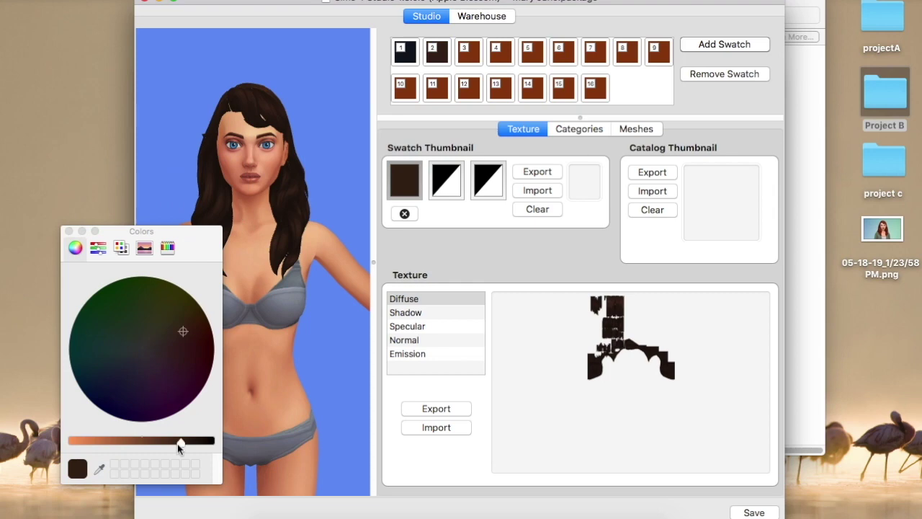
drag(181, 441, 163, 443)
click(70, 231)
Import 3 .png as the diffuse texture of swatch 3
click(474, 59)
click(436, 427)
click(165, 124)
click(888, 393)
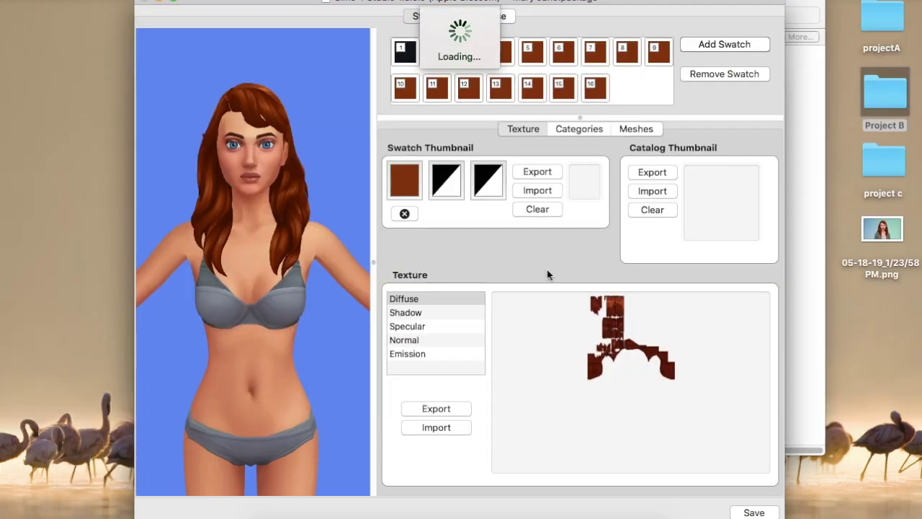
Set swatch 3's thumbnail colour to the shade sampled from the previewed hair, and brighten it a little
click(405, 182)
click(99, 469)
click(219, 201)
drag(161, 443, 153, 443)
click(68, 230)
Import 4 .png as the diffuse texture of swatch 4
click(507, 58)
click(437, 427)
double_click(164, 136)
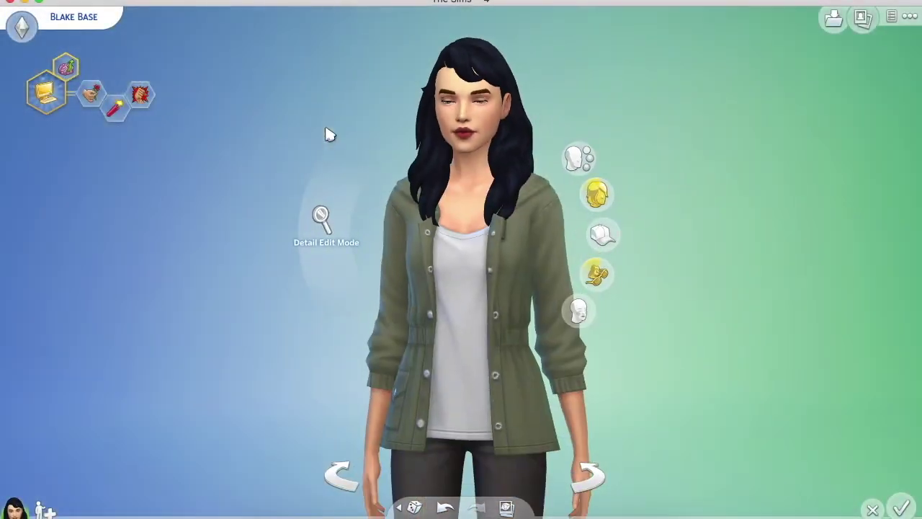
Open the Sim's hairstyle options and try several colour swatches of the custom Mary Jane hair, including dark red, orange-red and pink
click(595, 196)
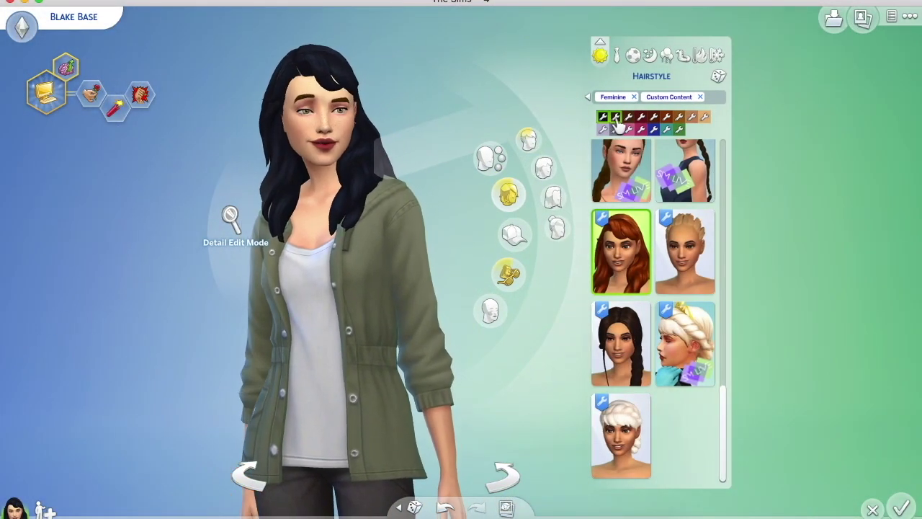
click(640, 117)
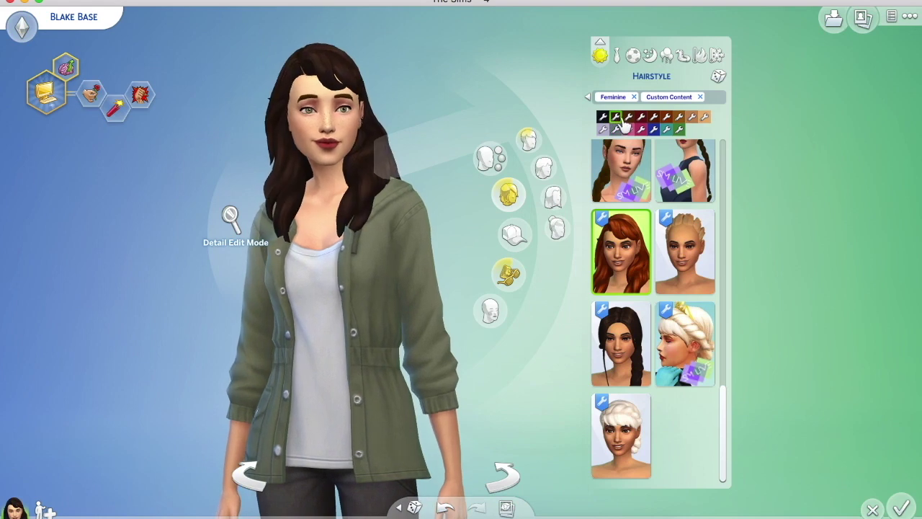
click(653, 117)
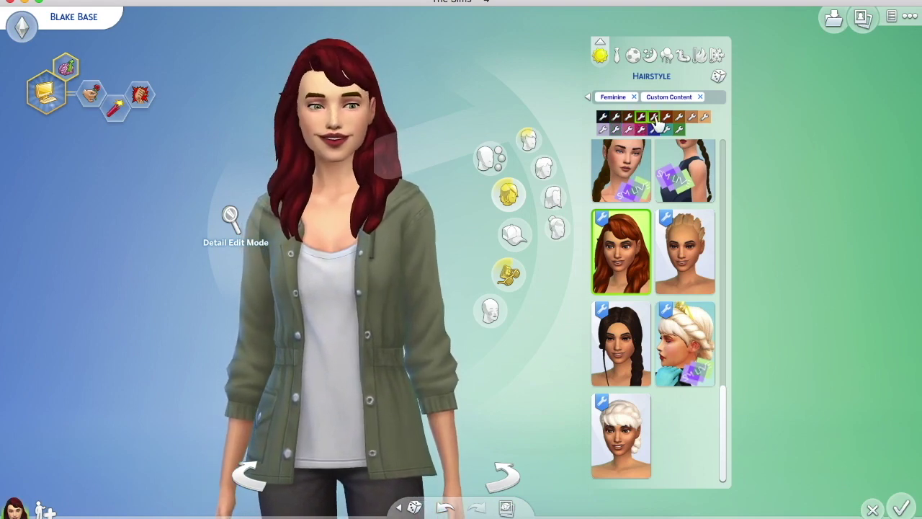
click(666, 117)
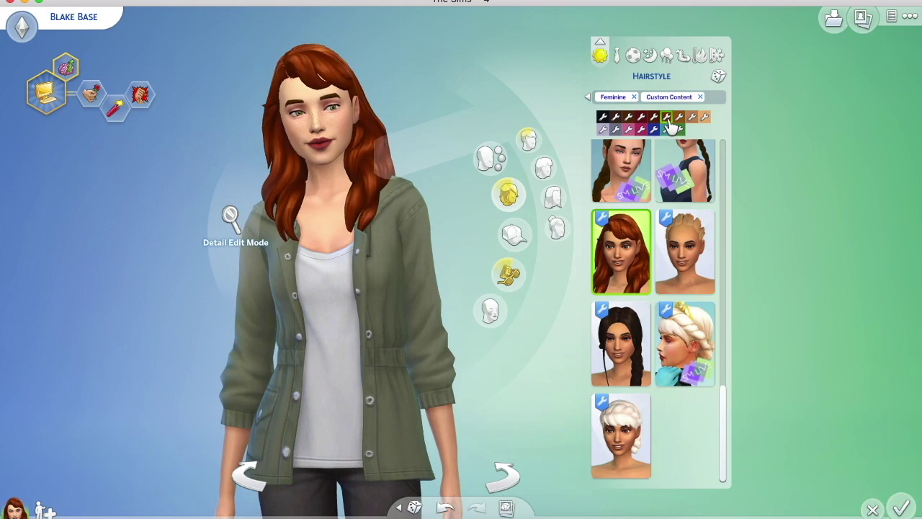
click(679, 118)
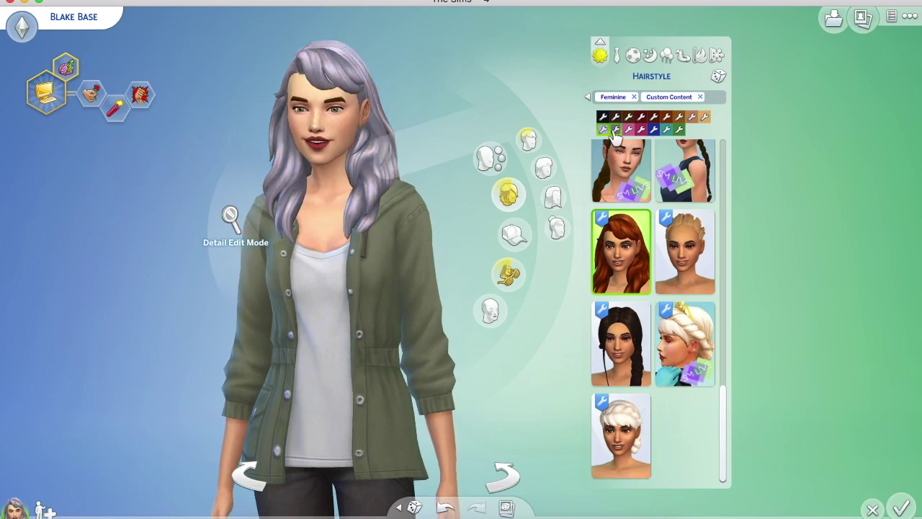
click(641, 131)
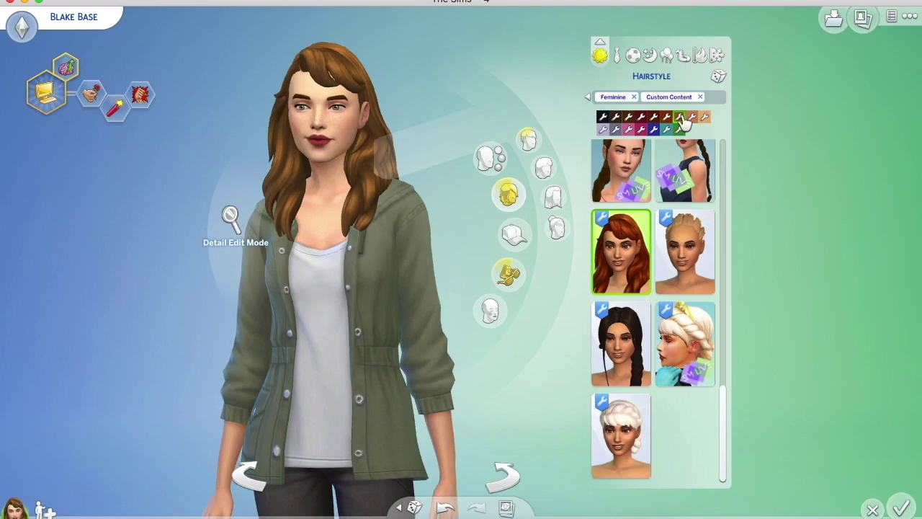
Apply the orange-red swatch to the Mary Jane hair and turn the Sim around to inspect the hair from the side and back
click(667, 118)
click(218, 62)
click(218, 61)
drag(278, 405, 279, 408)
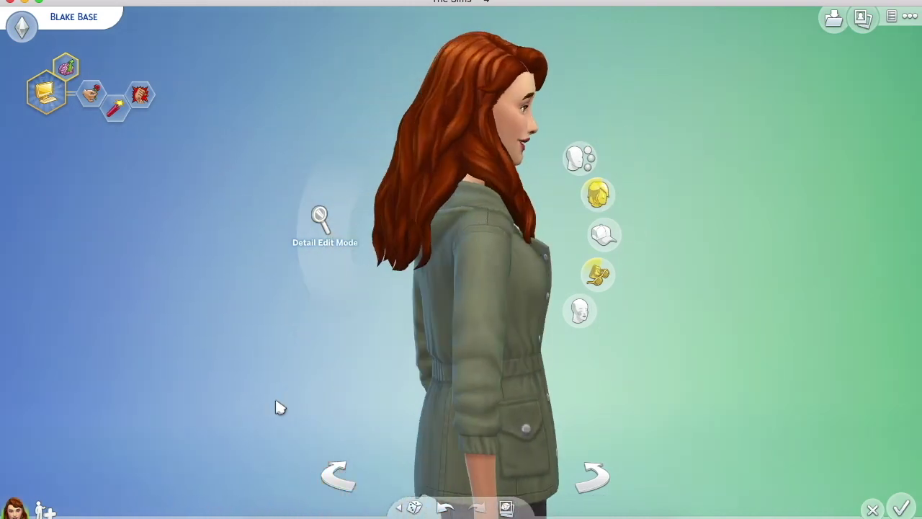
click(594, 479)
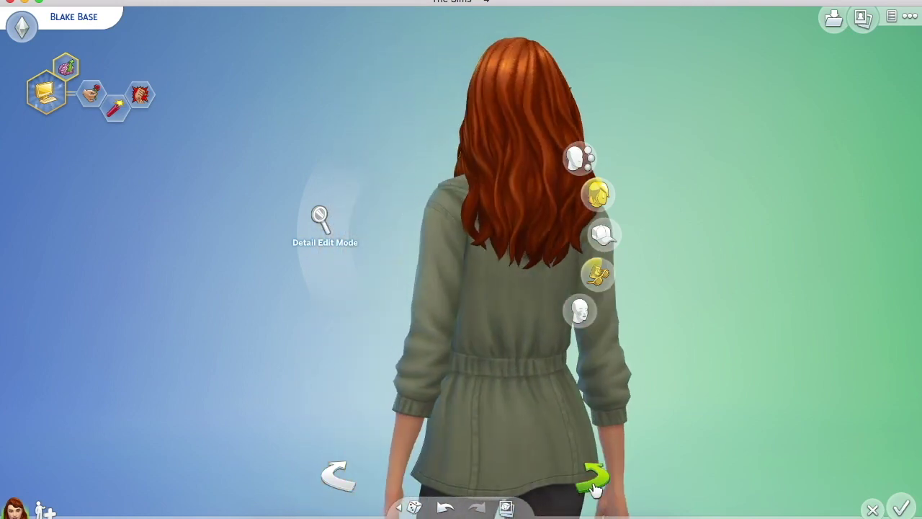